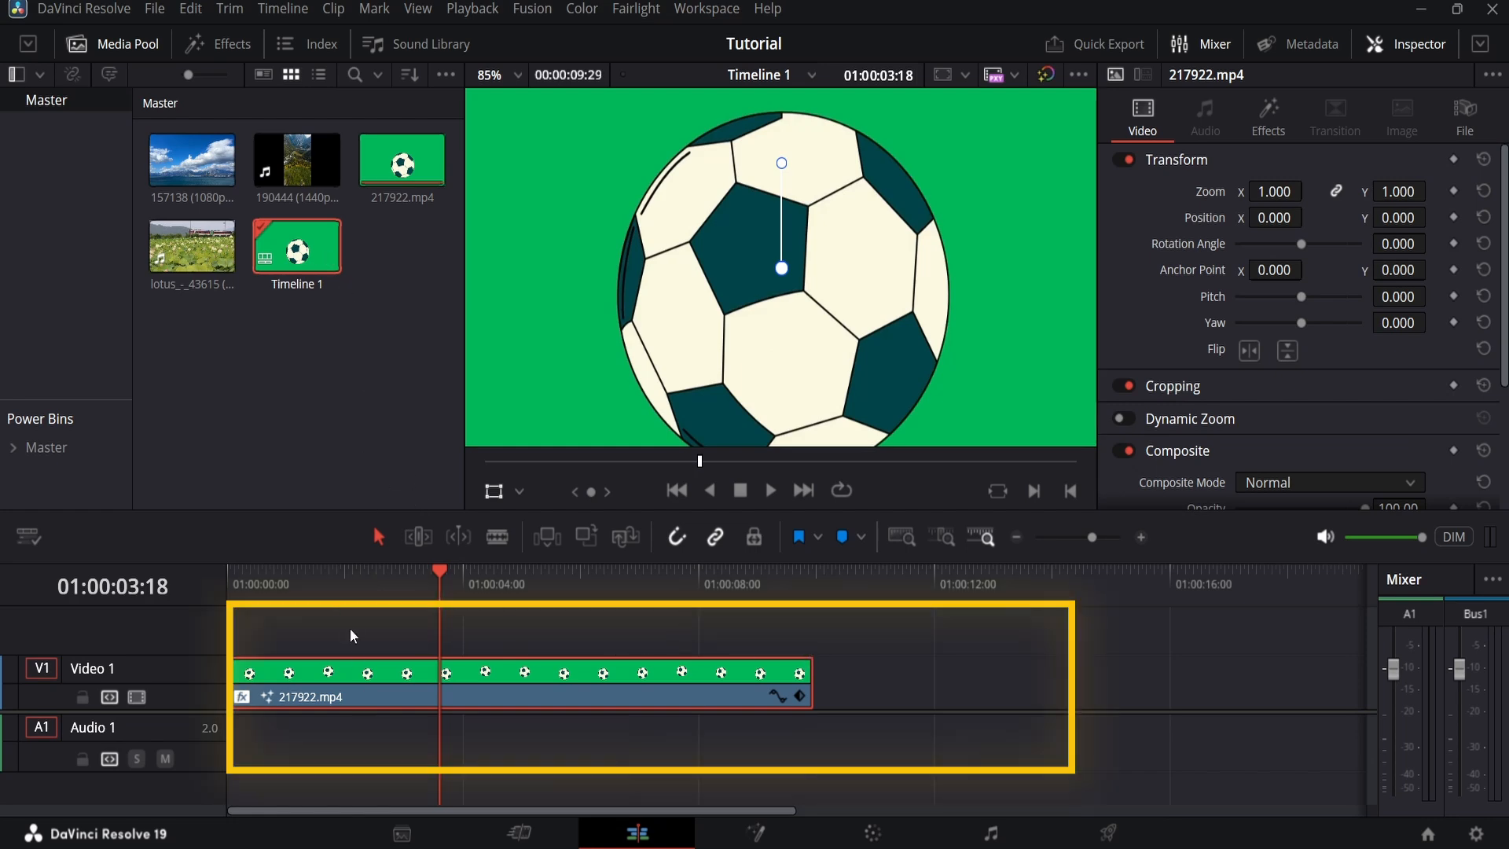
Step: Search the Open FX effects for "3d keyer" and apply the 3D Keyer to the 217922.mp4 clip on Video 1
drag(412, 595, 521, 611)
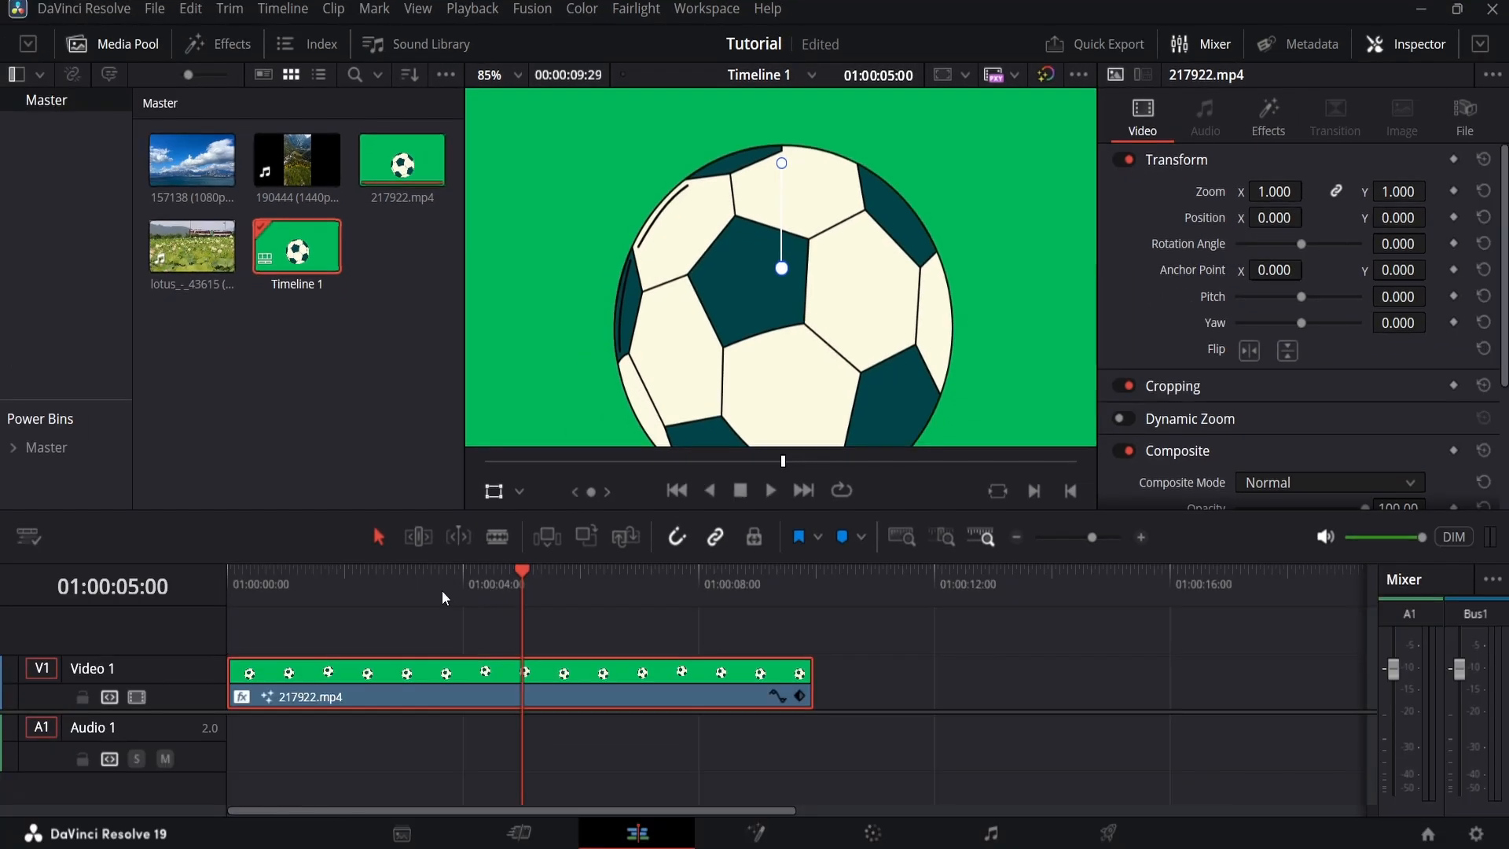
drag(414, 636, 399, 632)
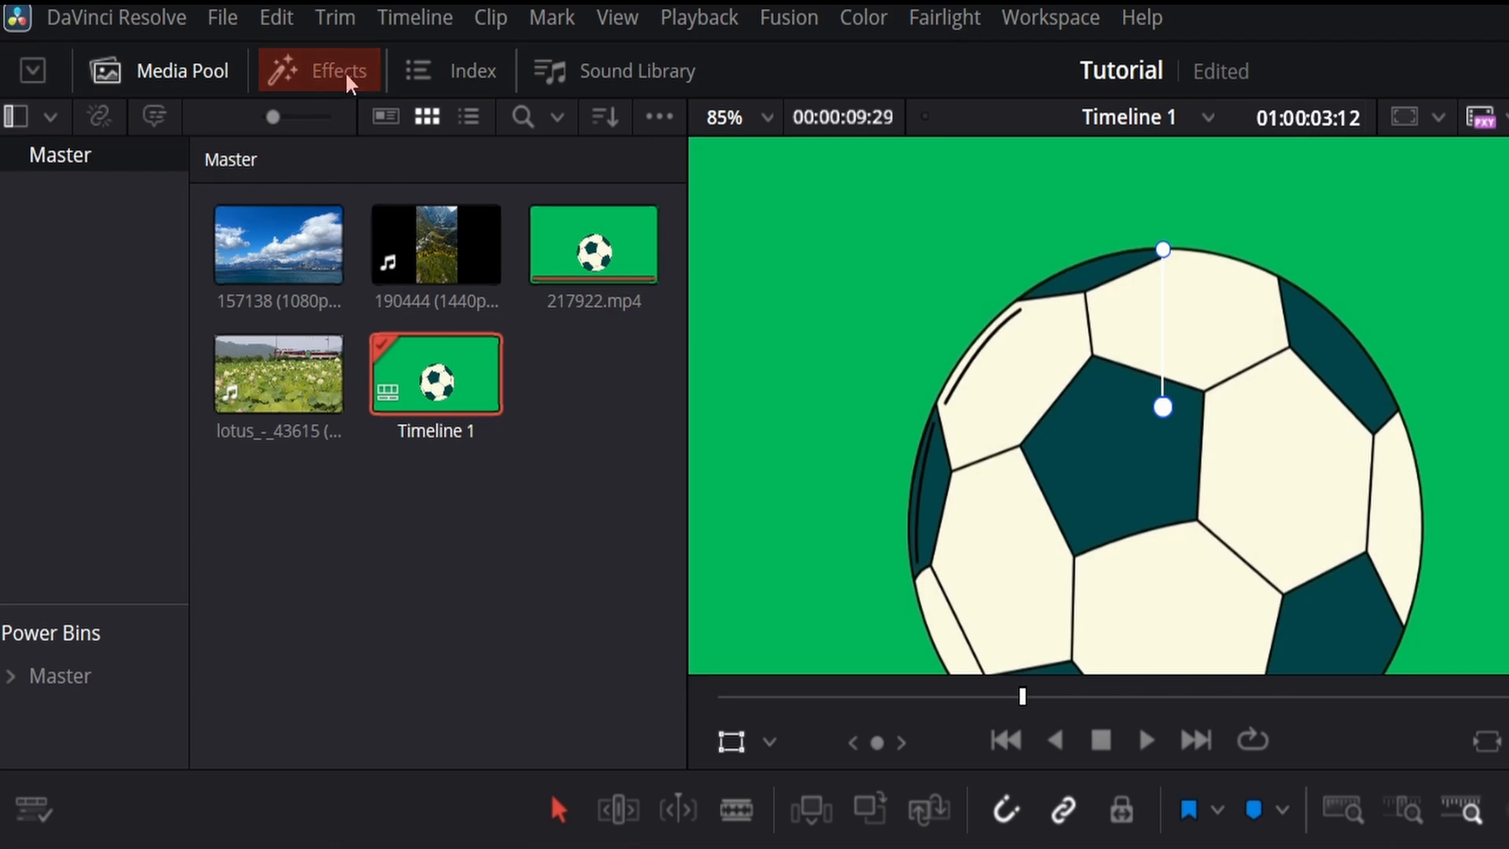
click(350, 74)
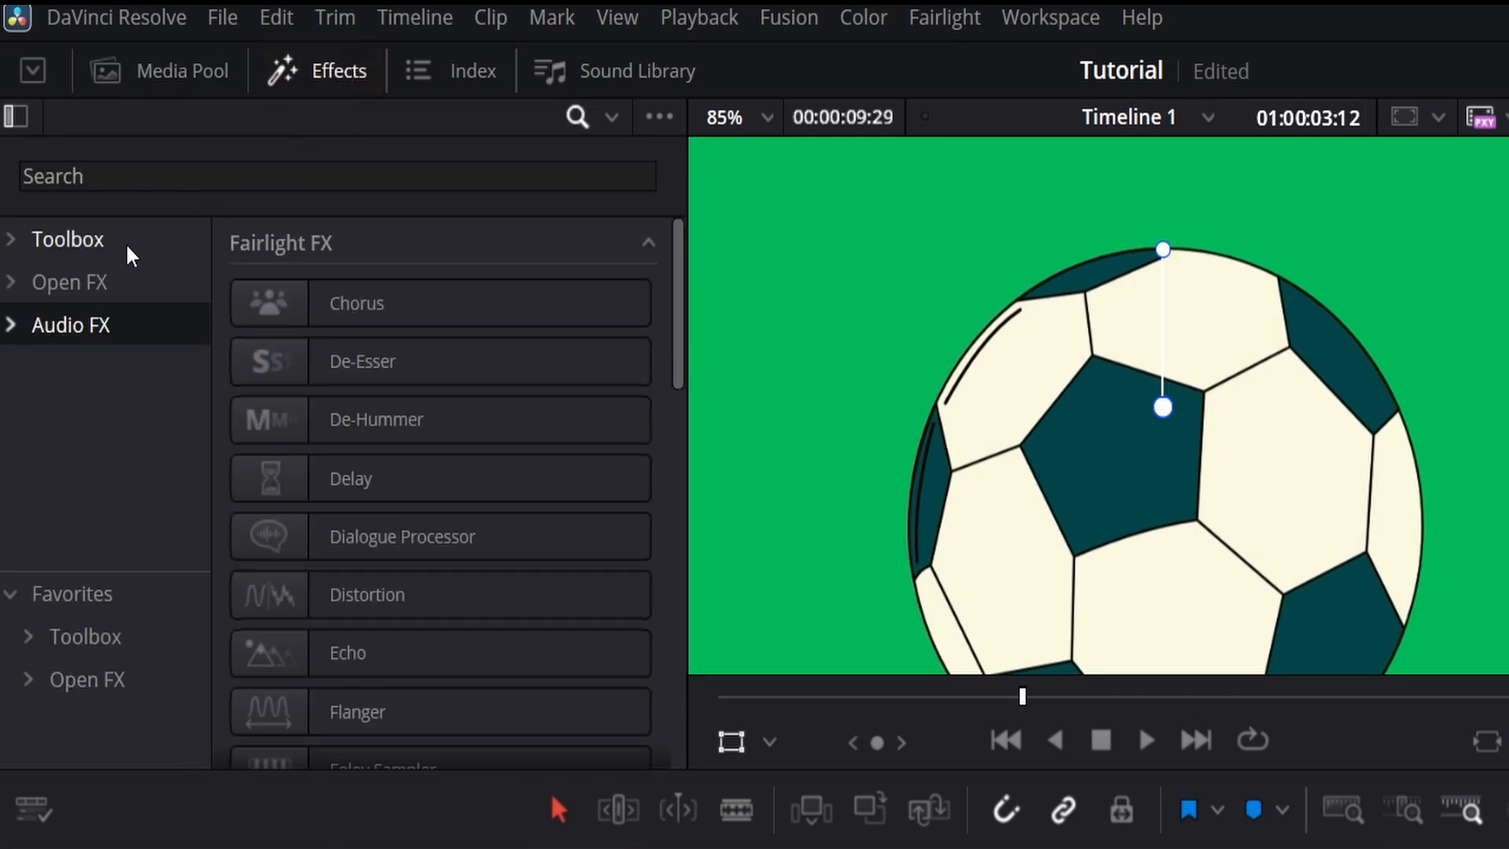
click(89, 284)
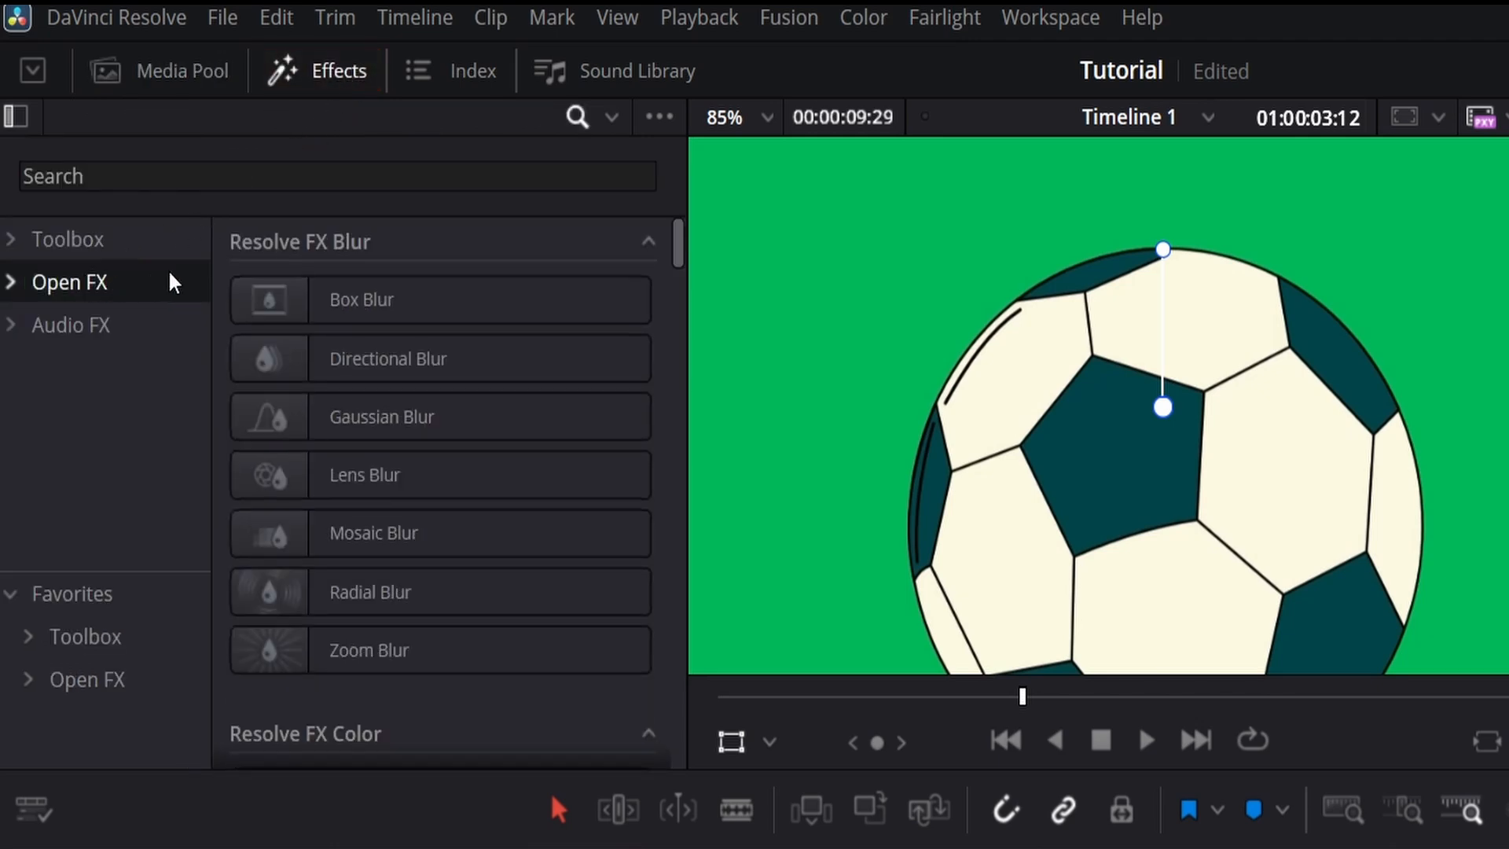
click(169, 176)
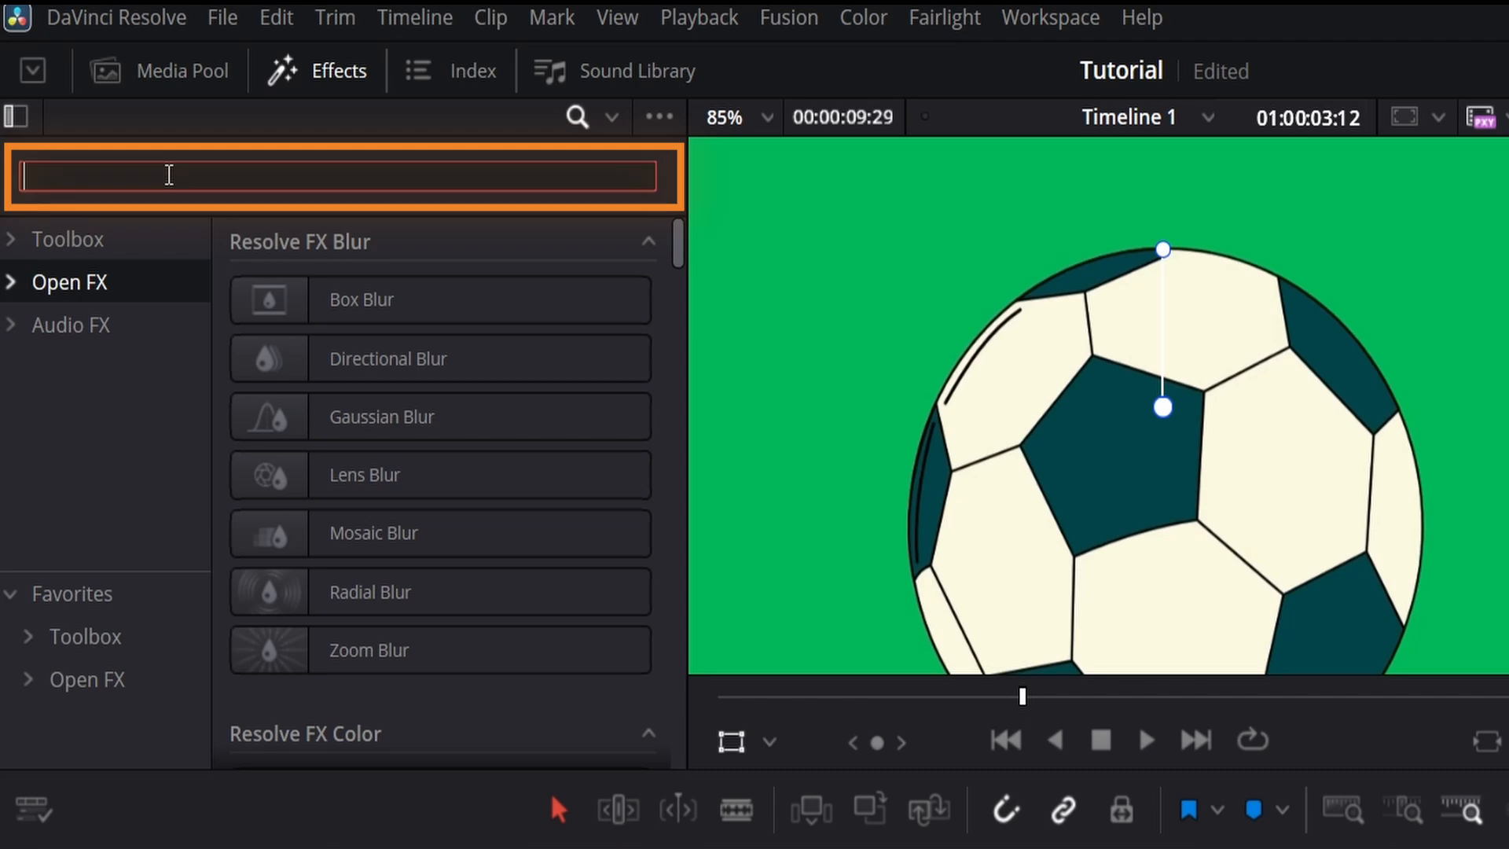
text(3d)
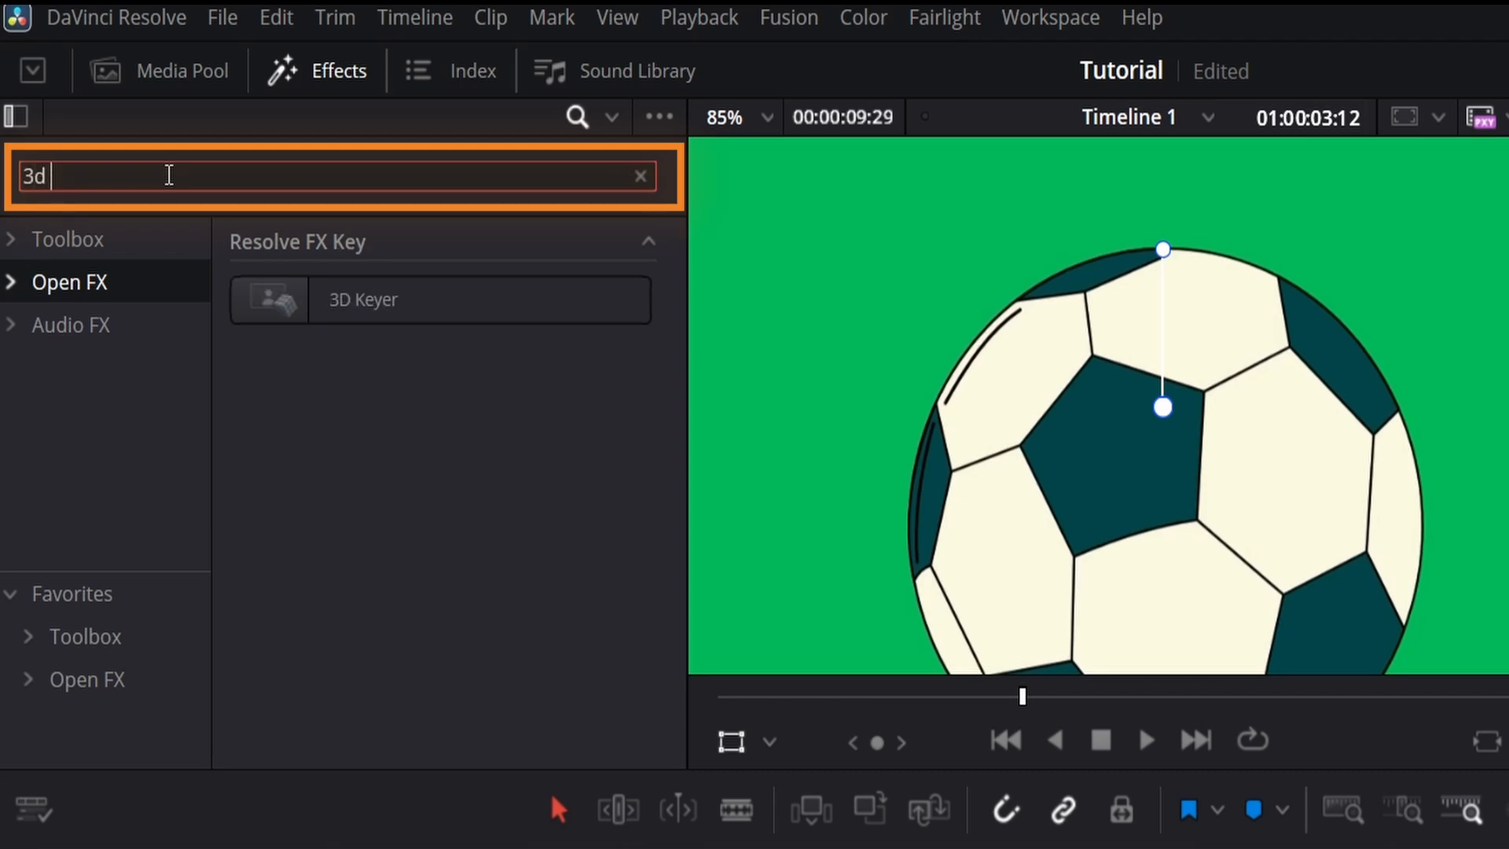
text( keyer)
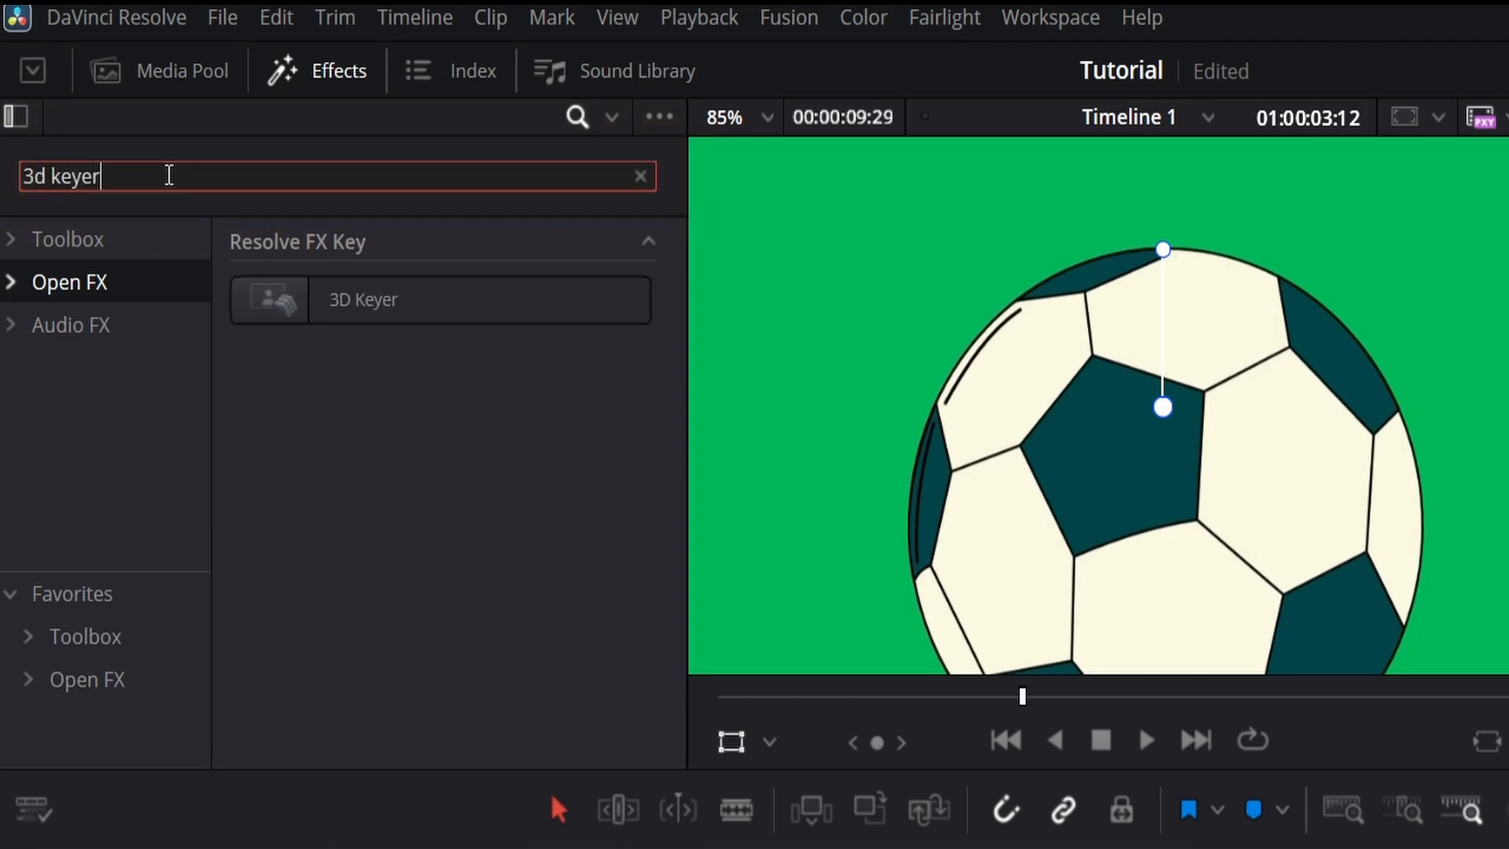
drag(307, 296, 466, 688)
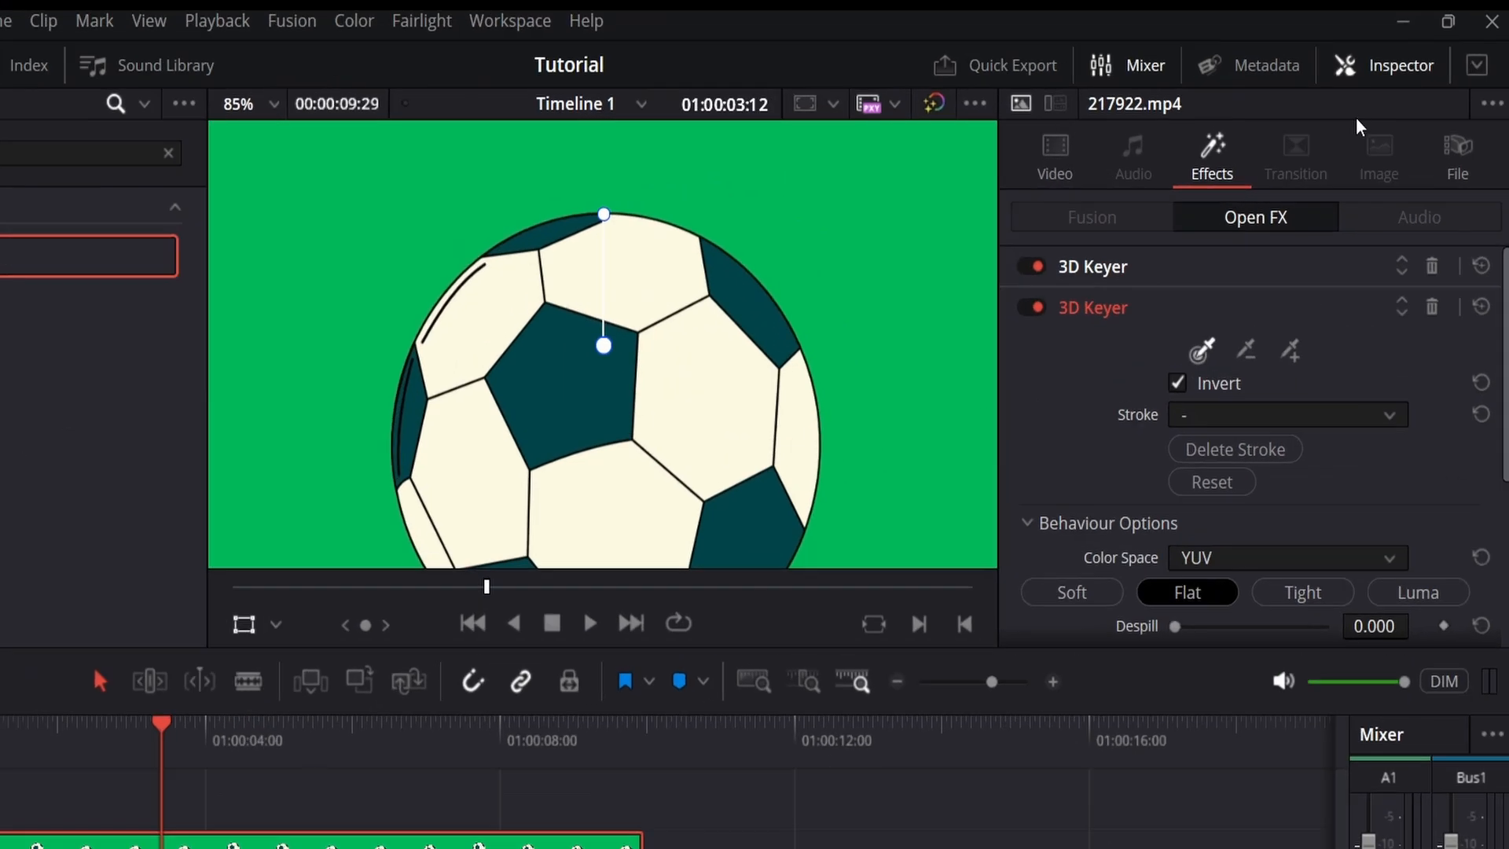
Step: Show the clip's settings in the Inspector and switch the viewer's on-screen controls to Open FX Overlay
click(1438, 44)
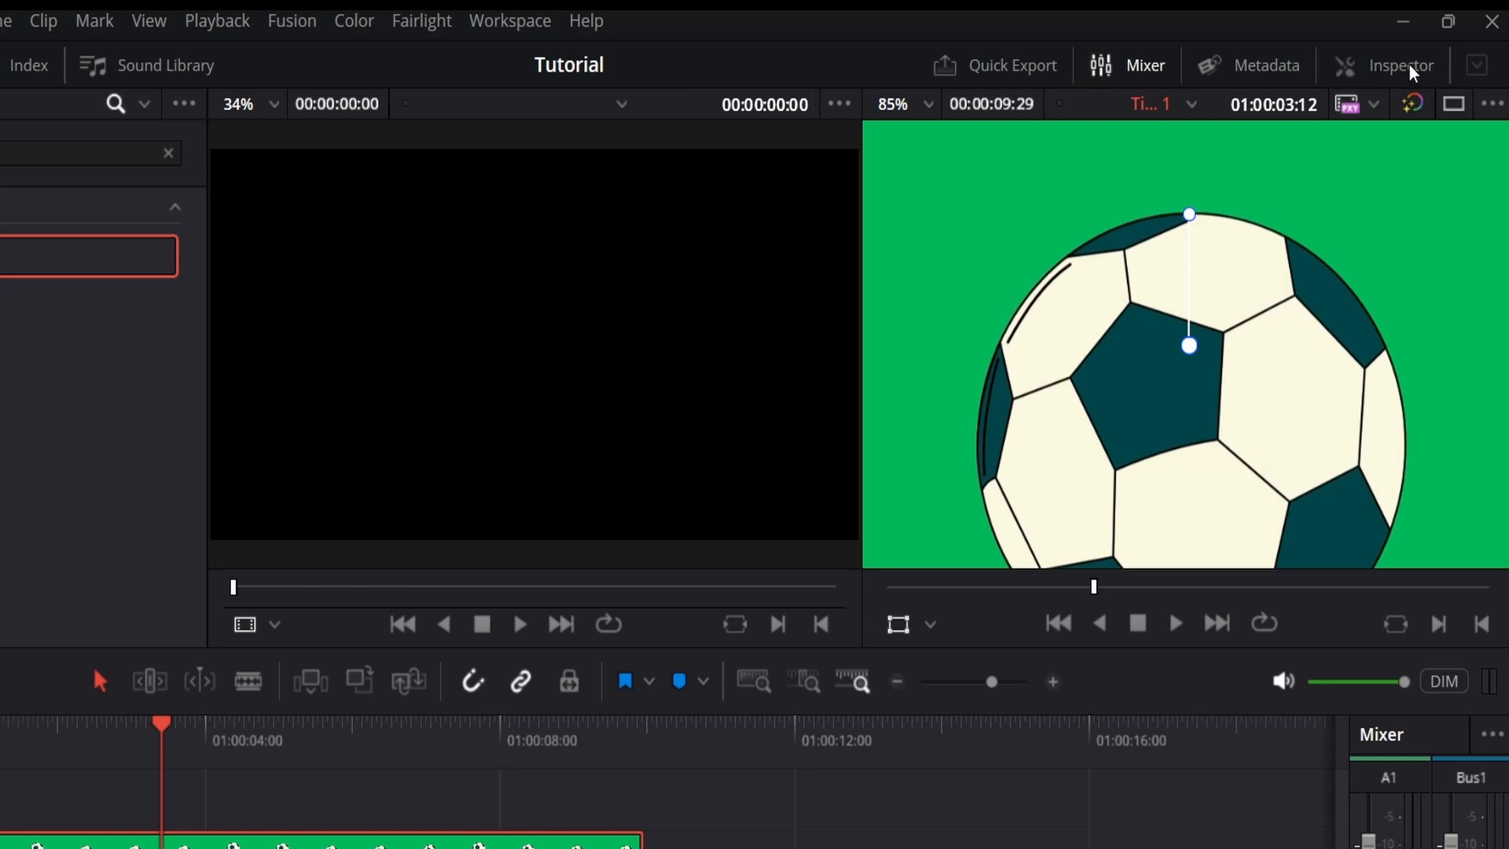
click(1411, 71)
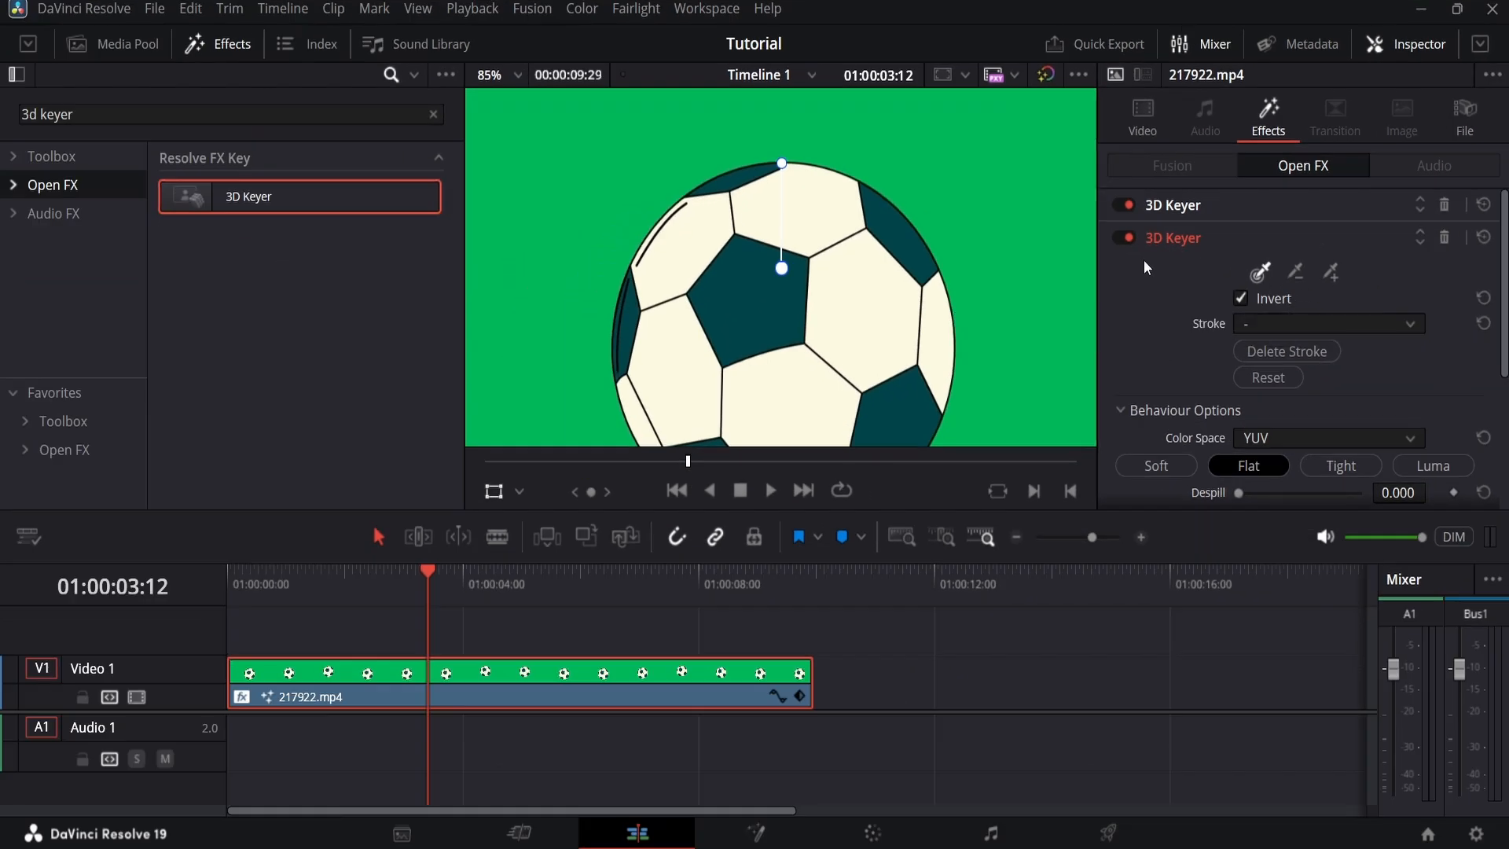
click(520, 494)
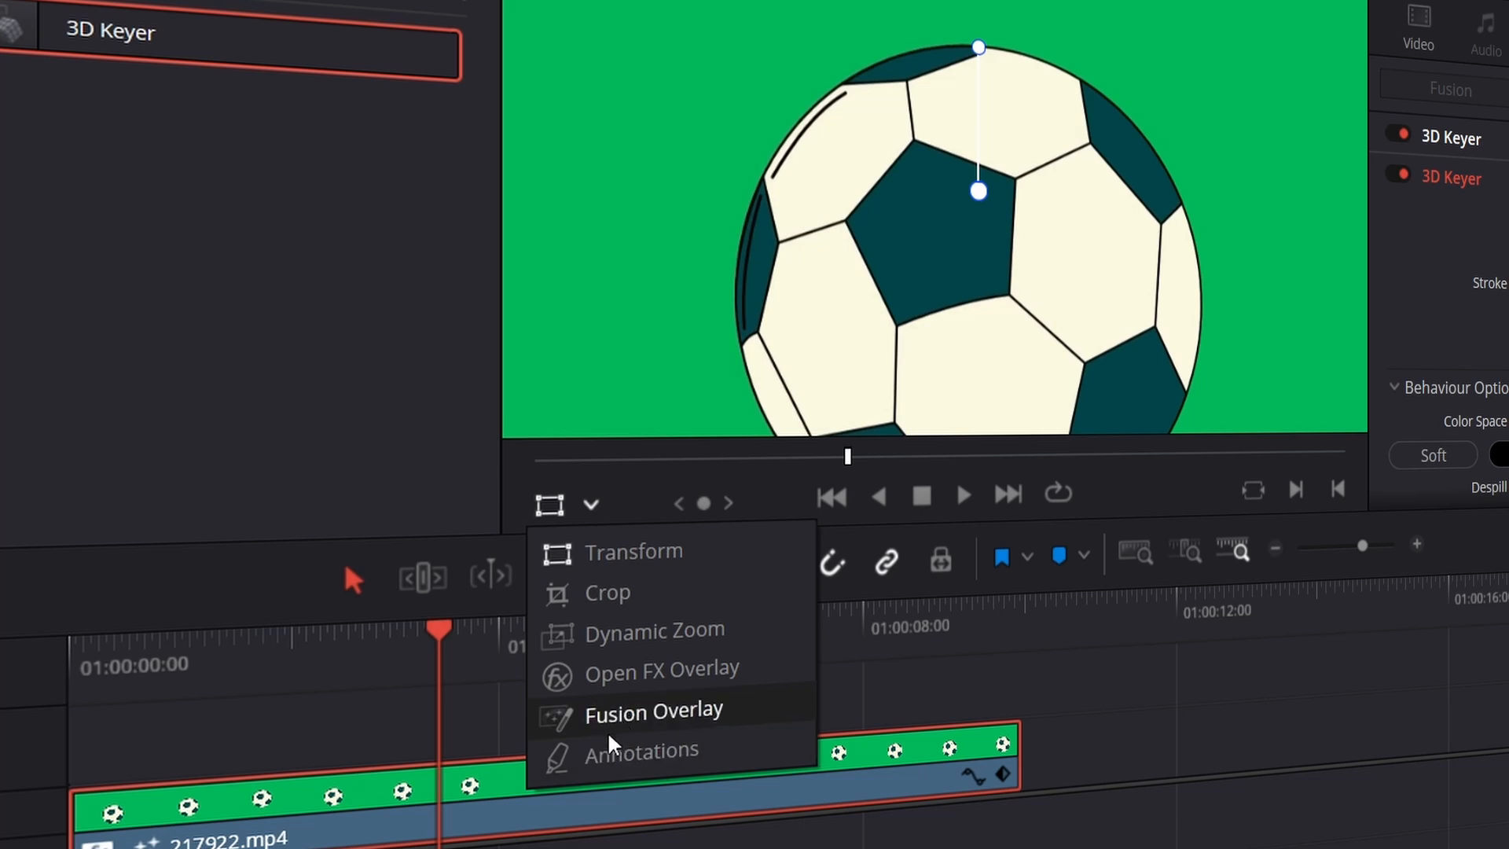
click(650, 682)
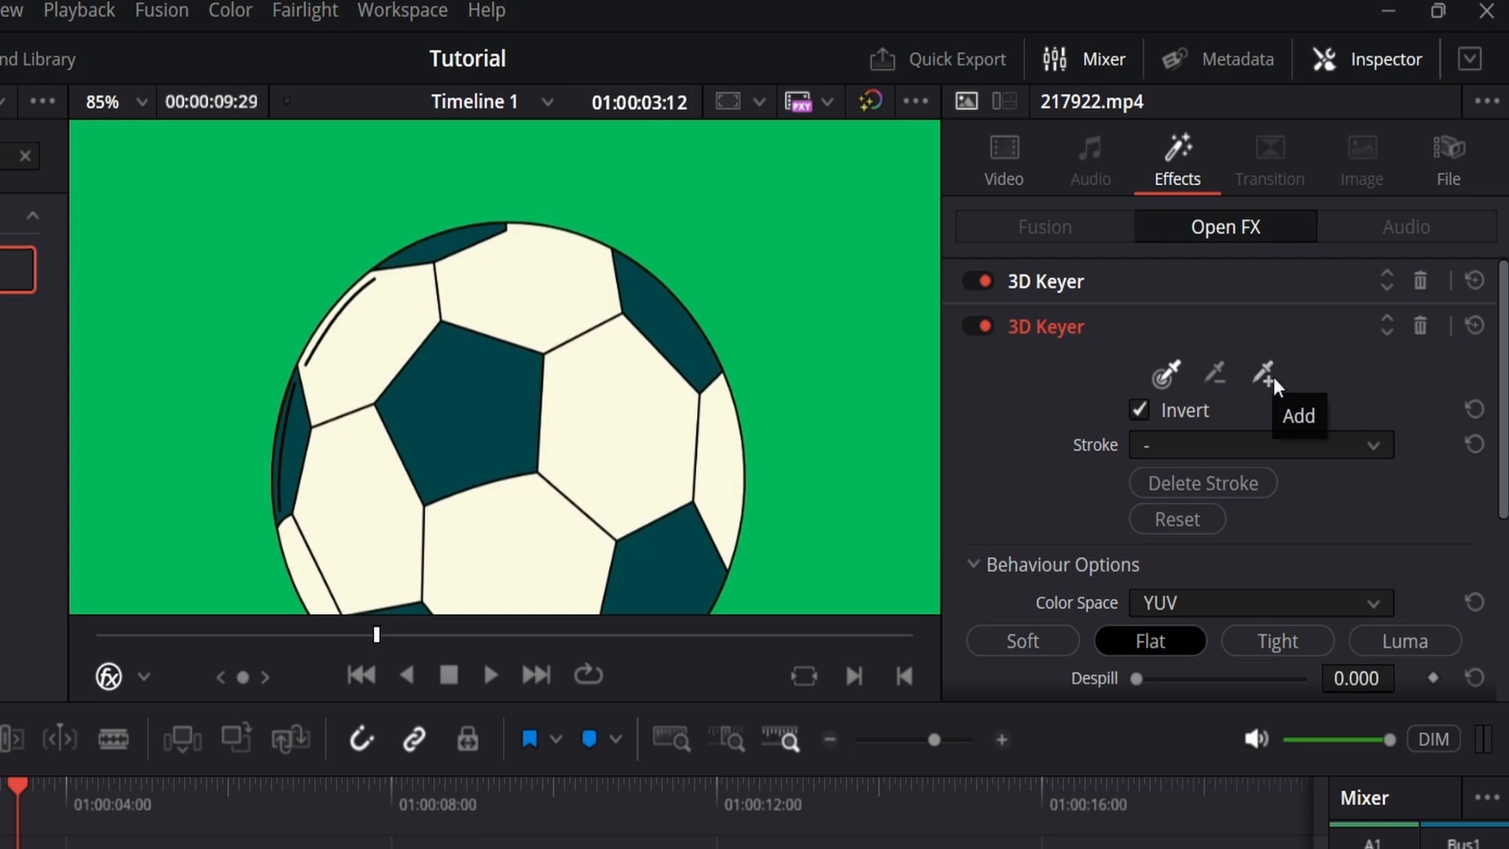
Step: Sample the green background around the ball with the 3D Keyer's Add picker and fit the whole frame in the viewer
click(1263, 373)
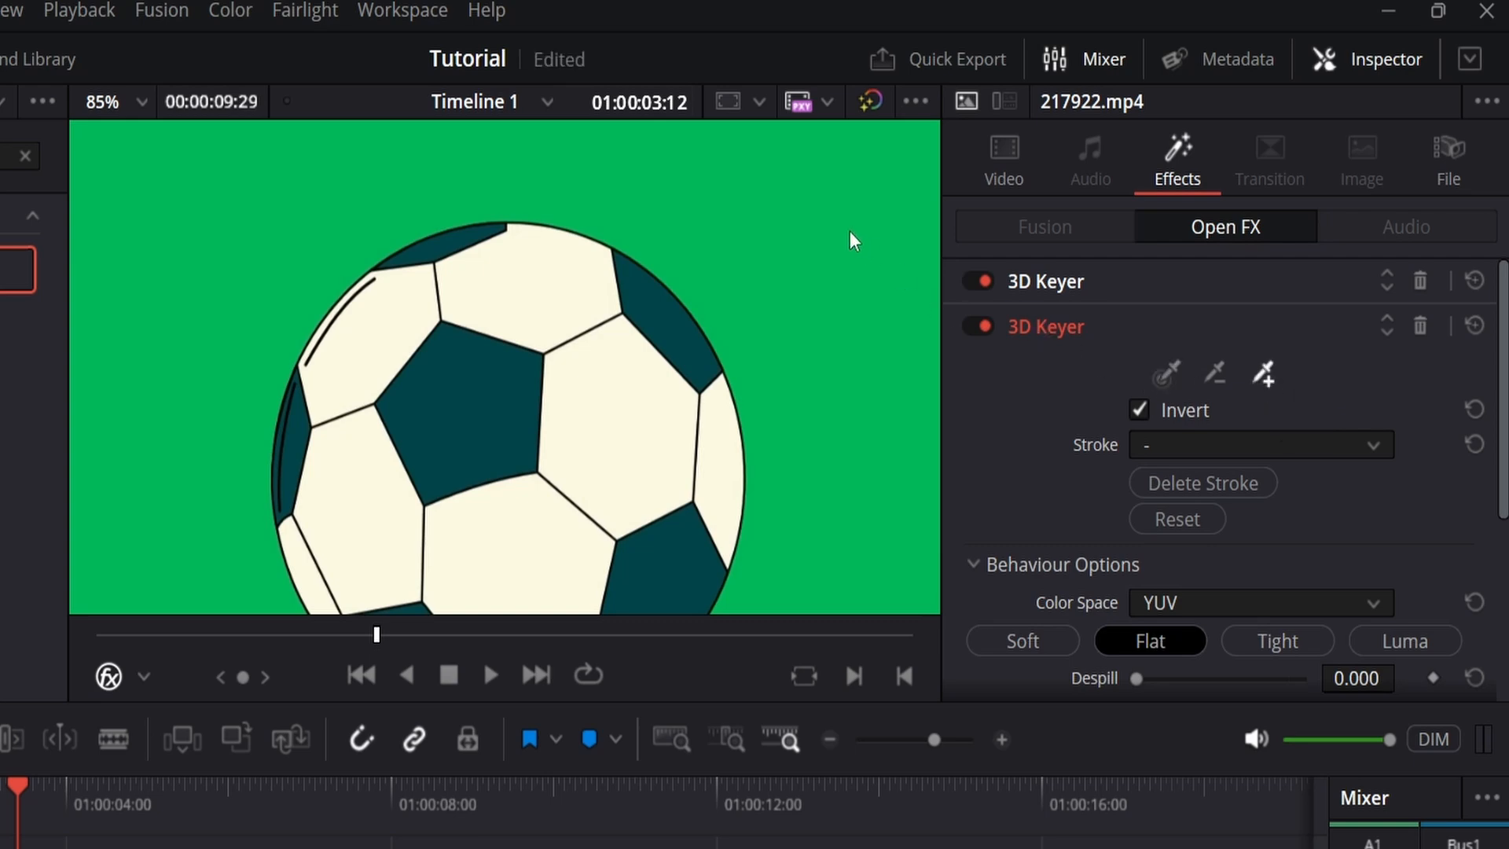
drag(850, 231, 577, 174)
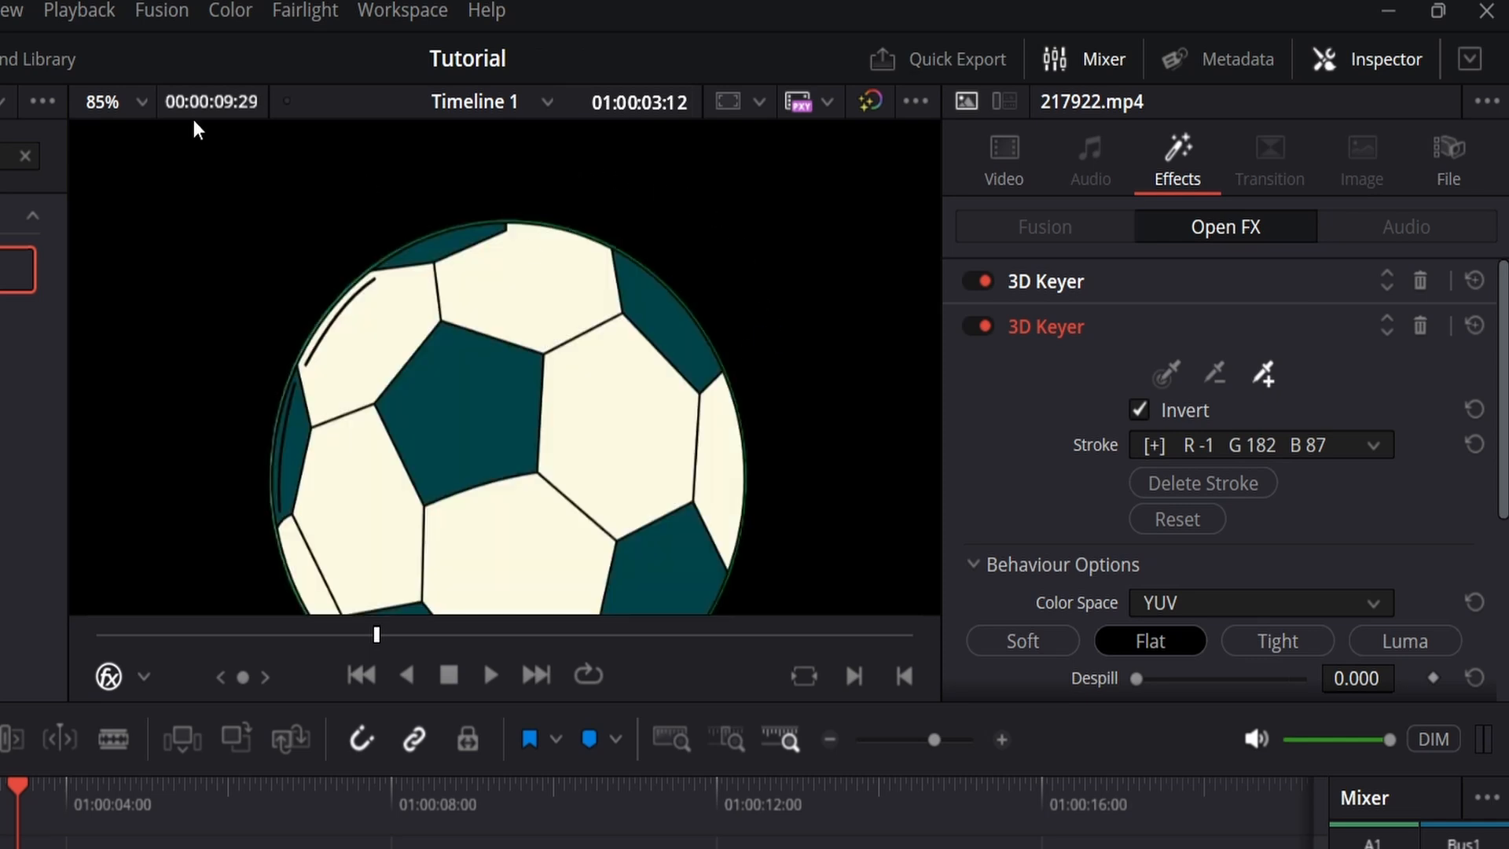
click(135, 106)
click(139, 133)
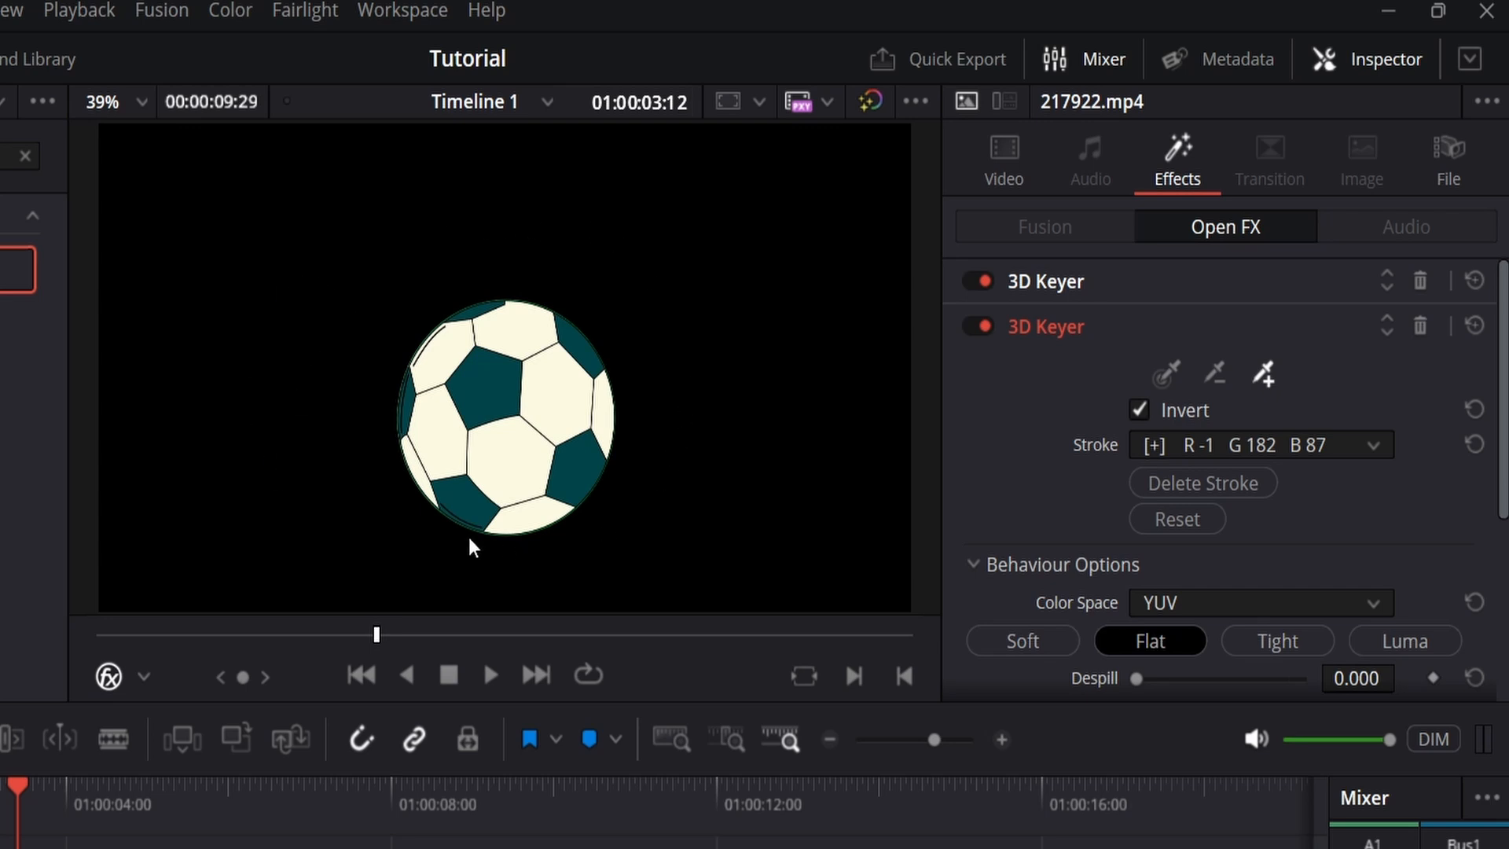
Step: Raise Clean Black to 34.2 in the 3D Keyer's Matte Finesse settings to clean the ball's green edge
scroll(483, 436, up, 5)
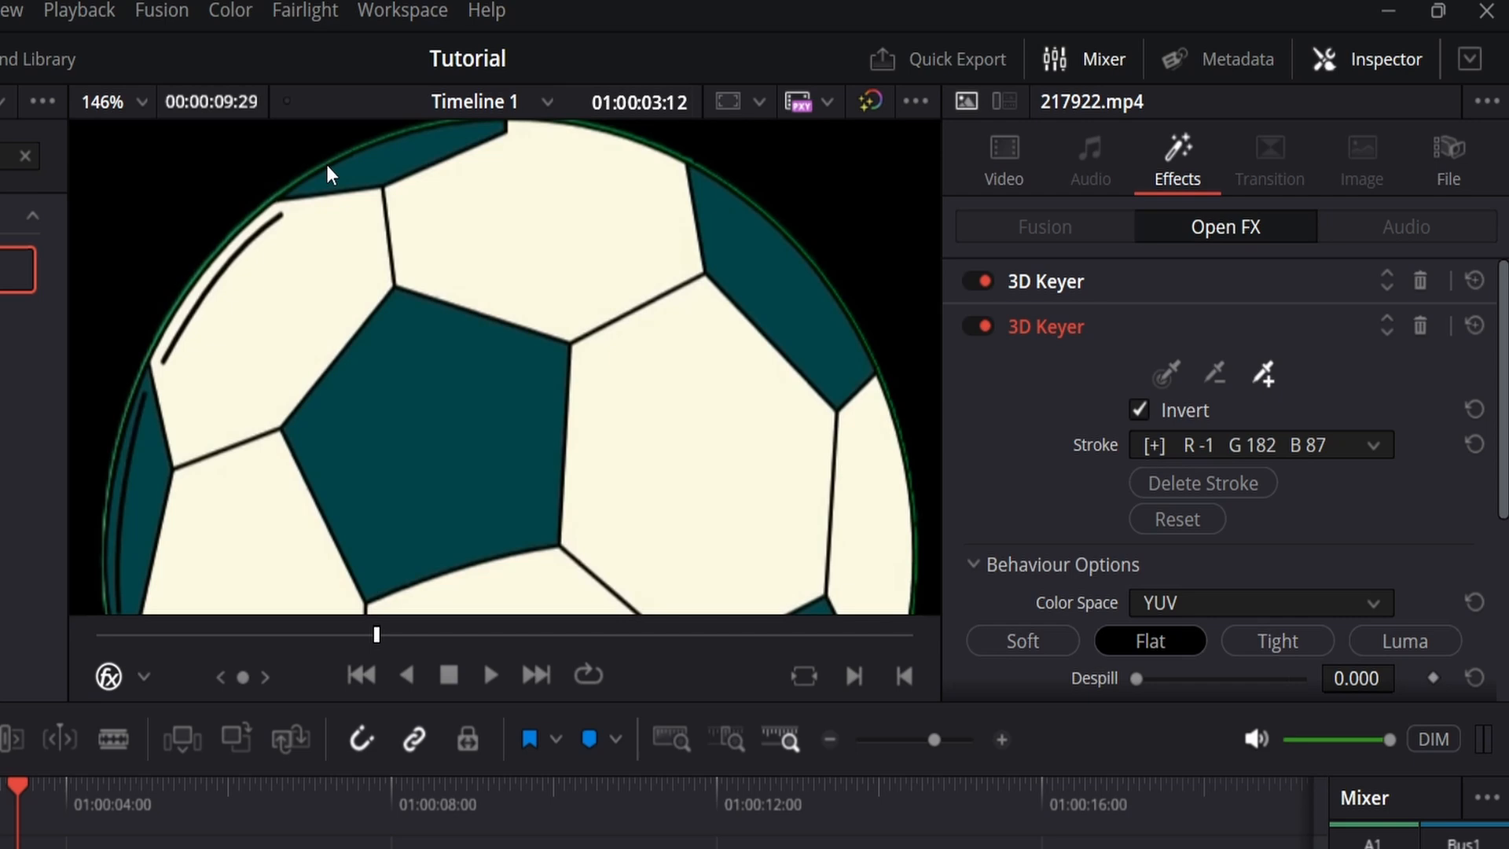
scroll(1015, 456, down, 5)
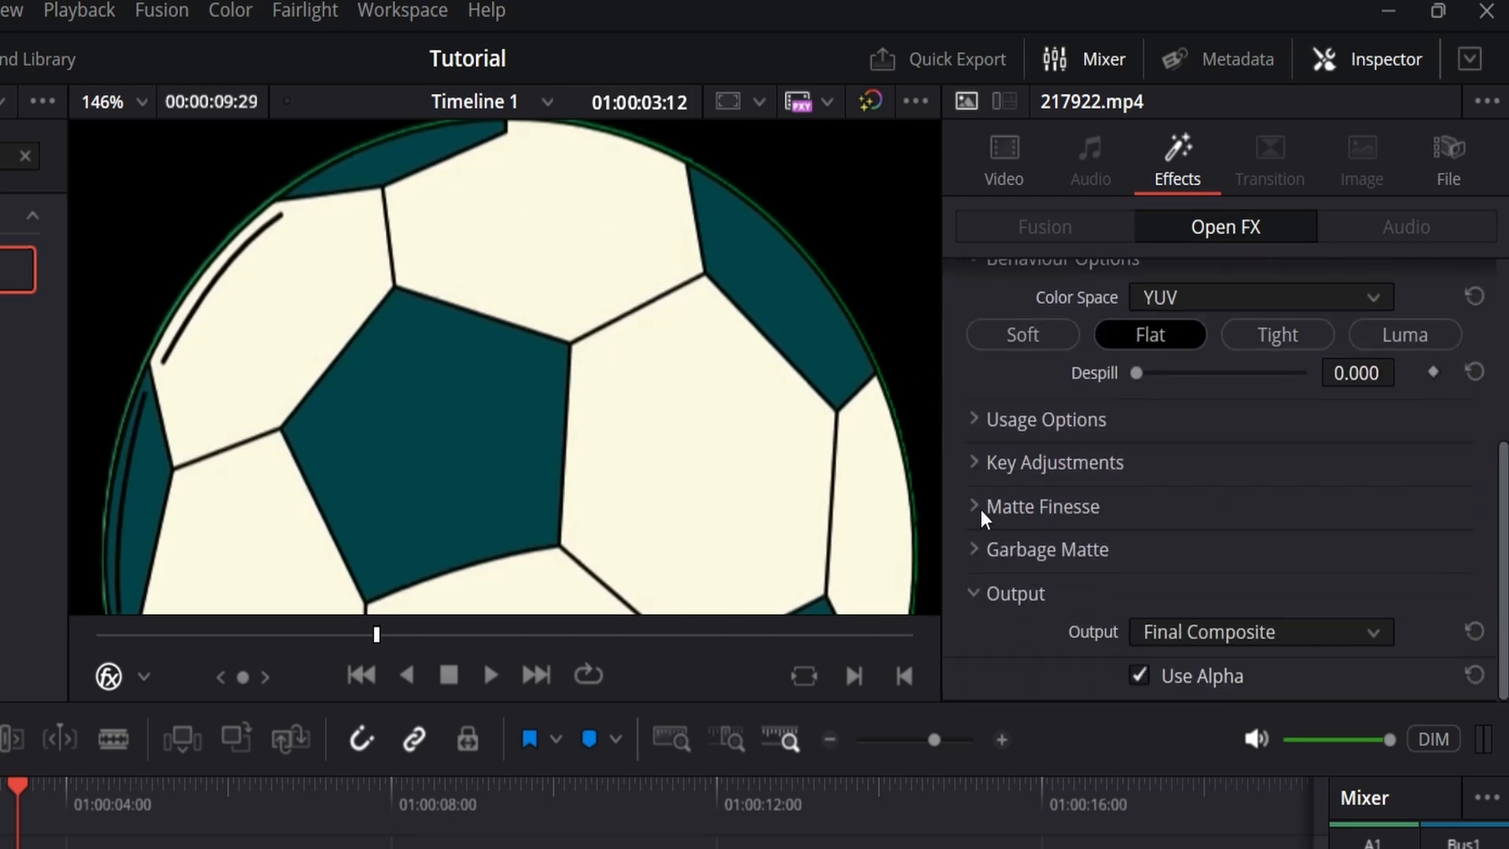
click(981, 507)
scroll(1053, 542, down, 4)
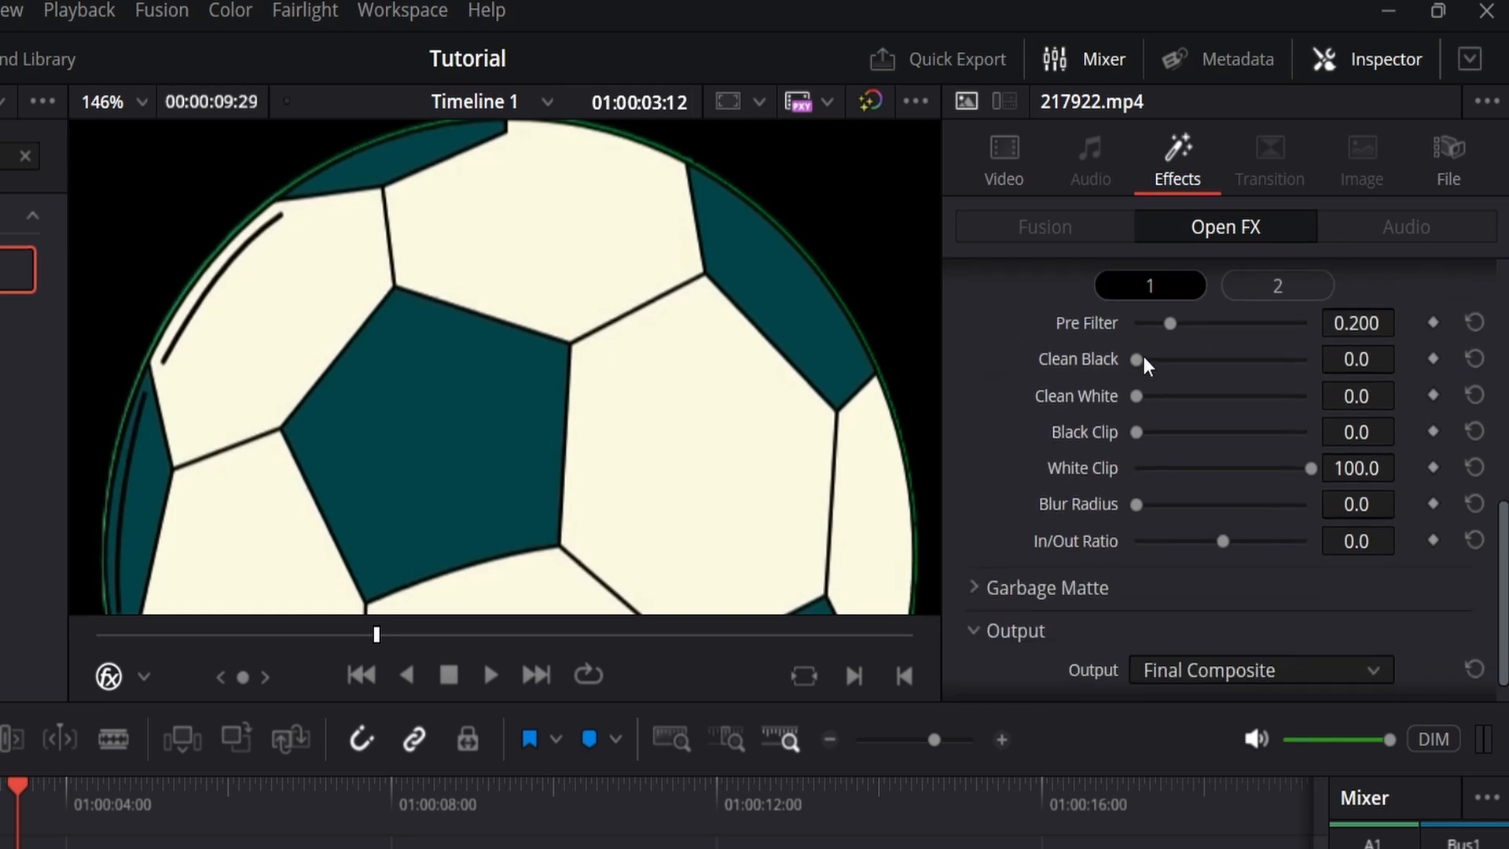
drag(1143, 355, 1227, 366)
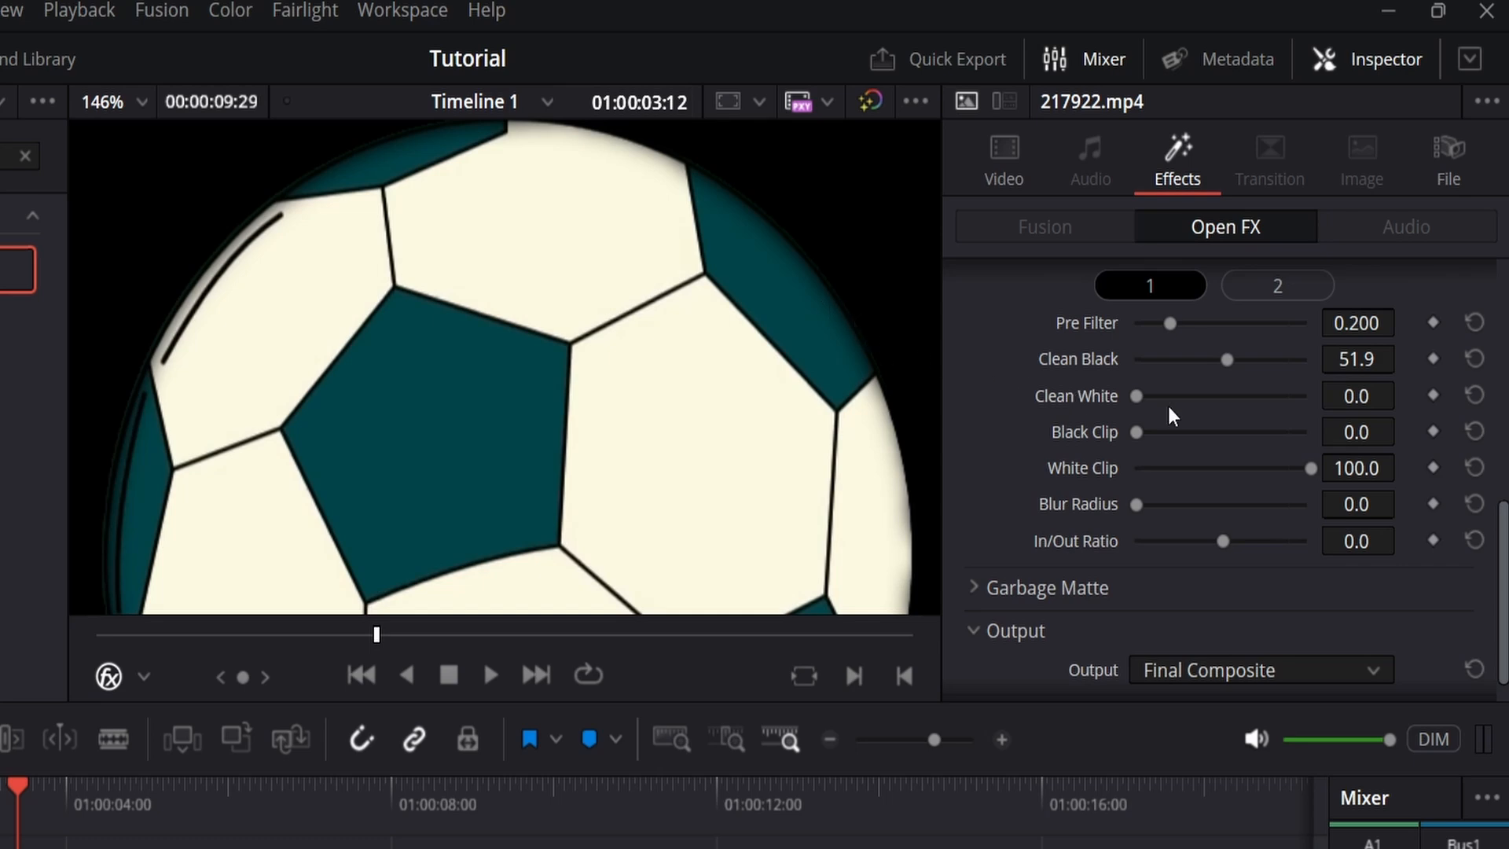
drag(1356, 361, 1162, 361)
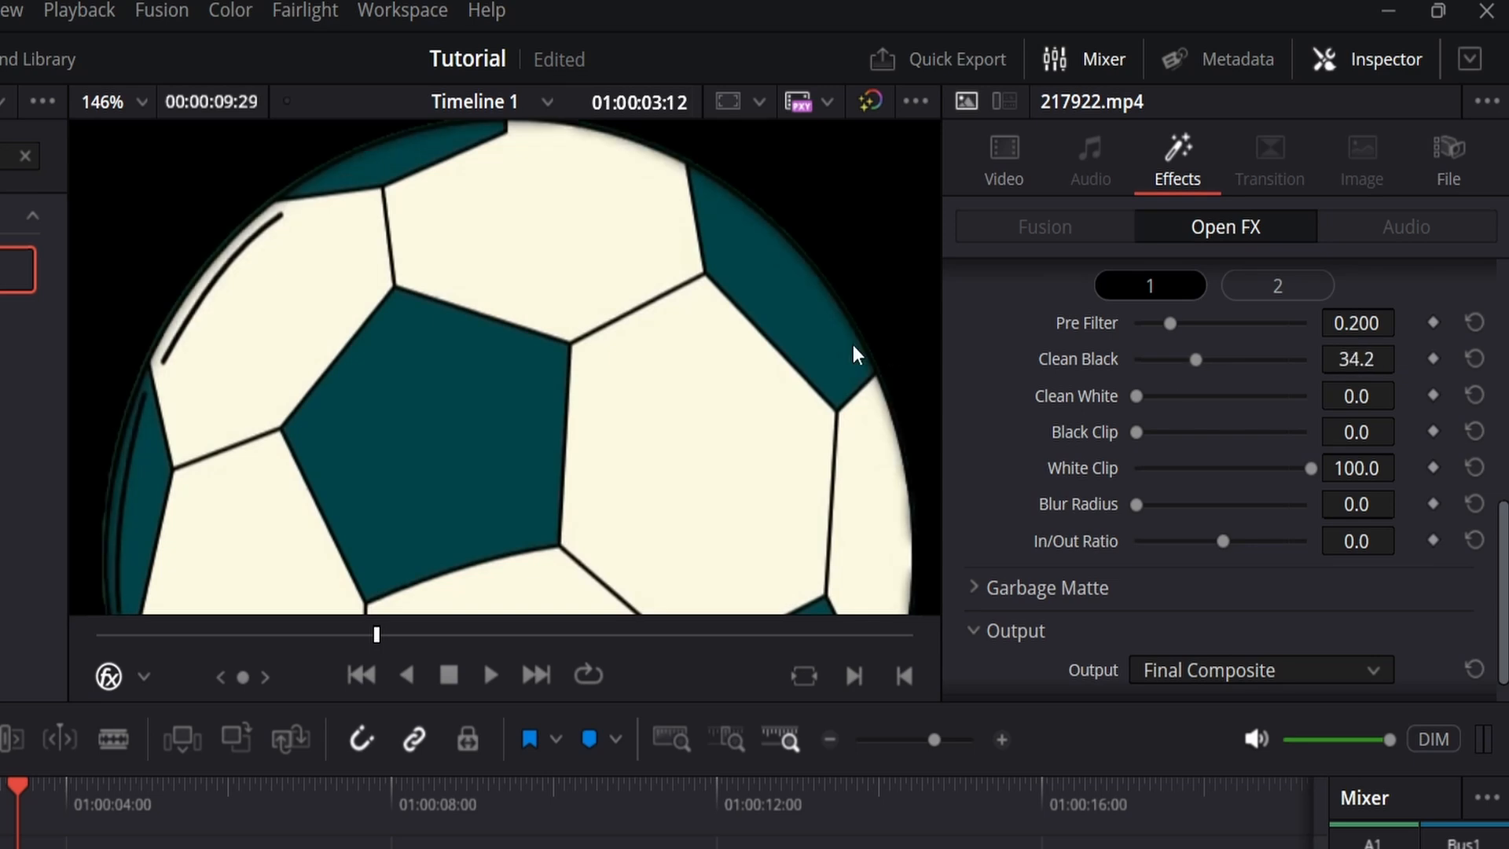
Step: Examine the keyed ball at another frame, inspecting its lower edge up close for leftover green fringing
click(143, 100)
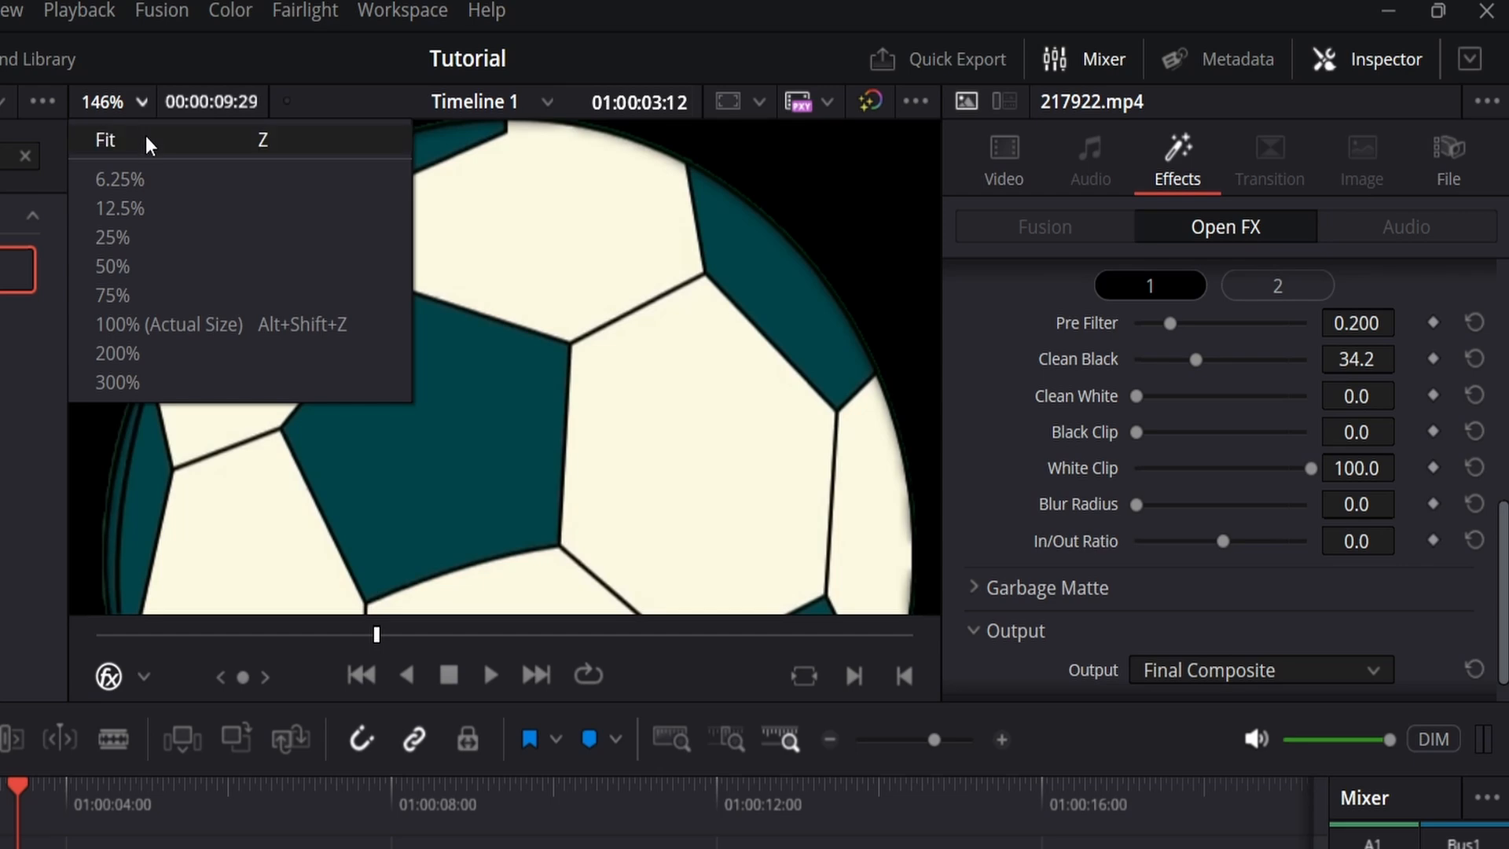
click(144, 135)
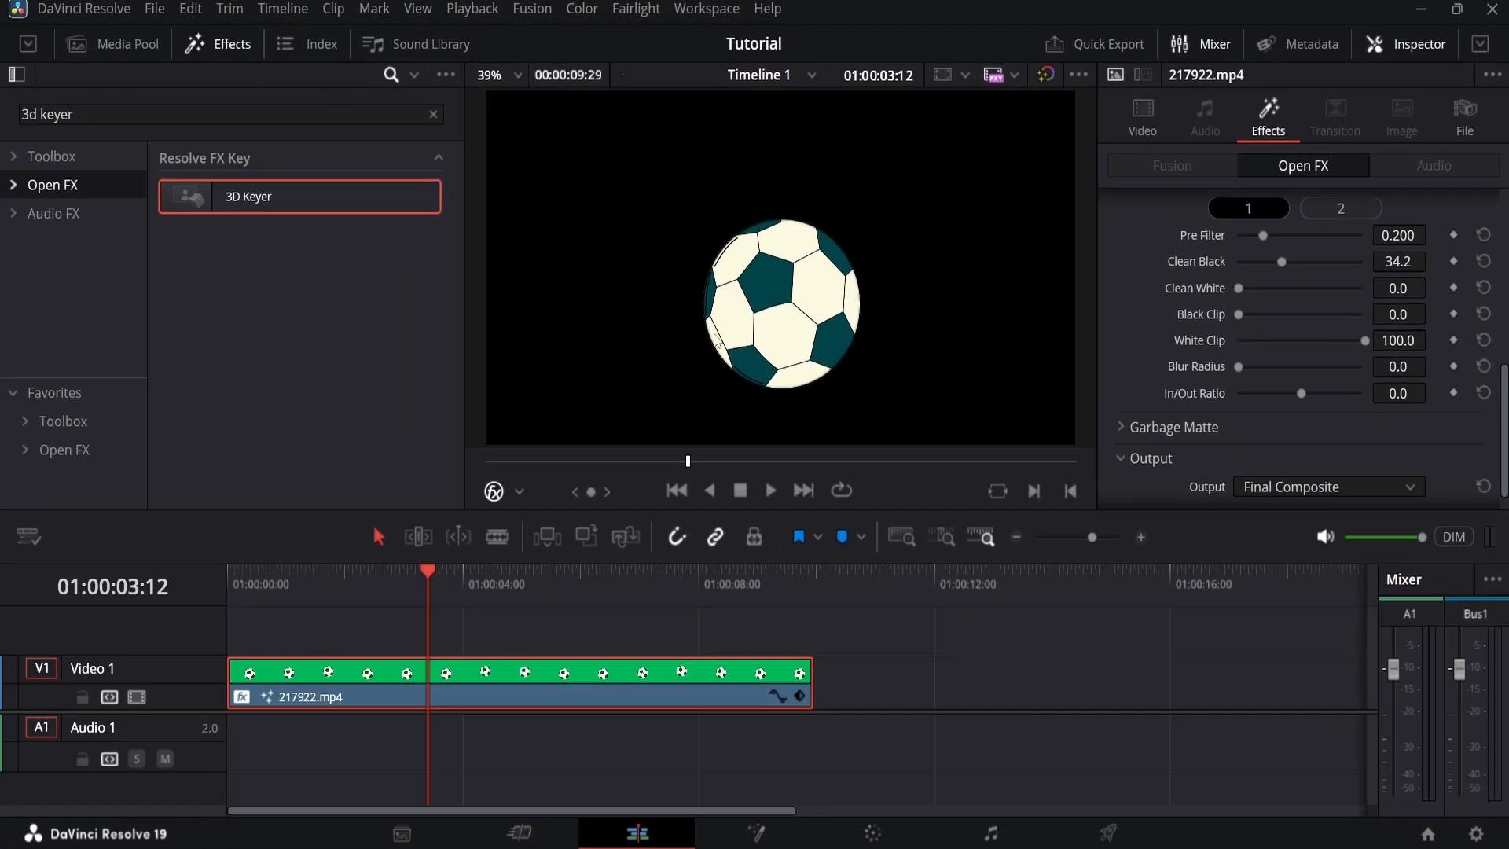
drag(422, 590, 237, 615)
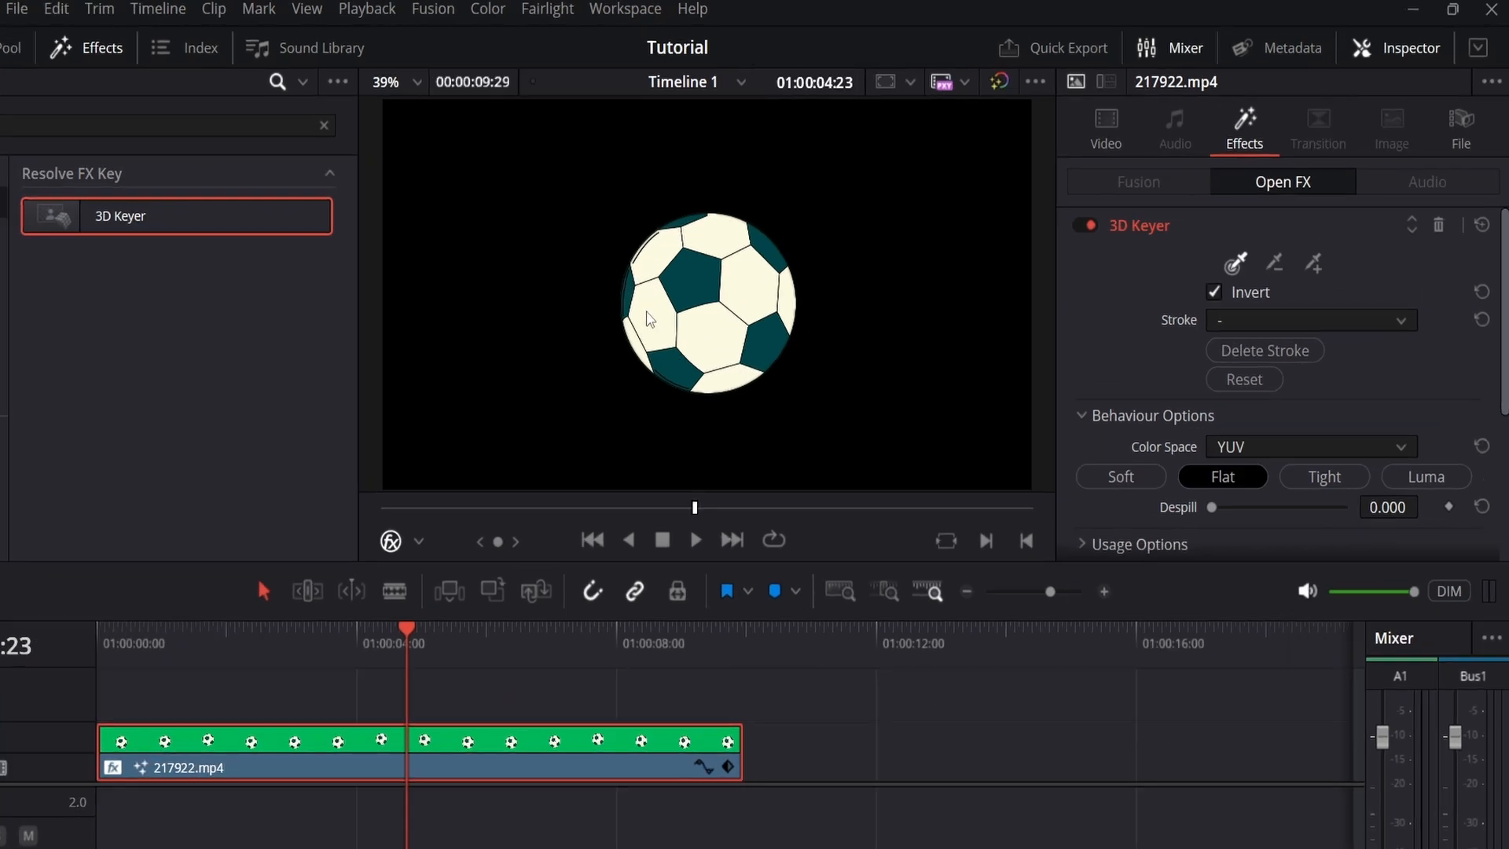
scroll(724, 283, up, 5)
scroll(407, 396, up, 5)
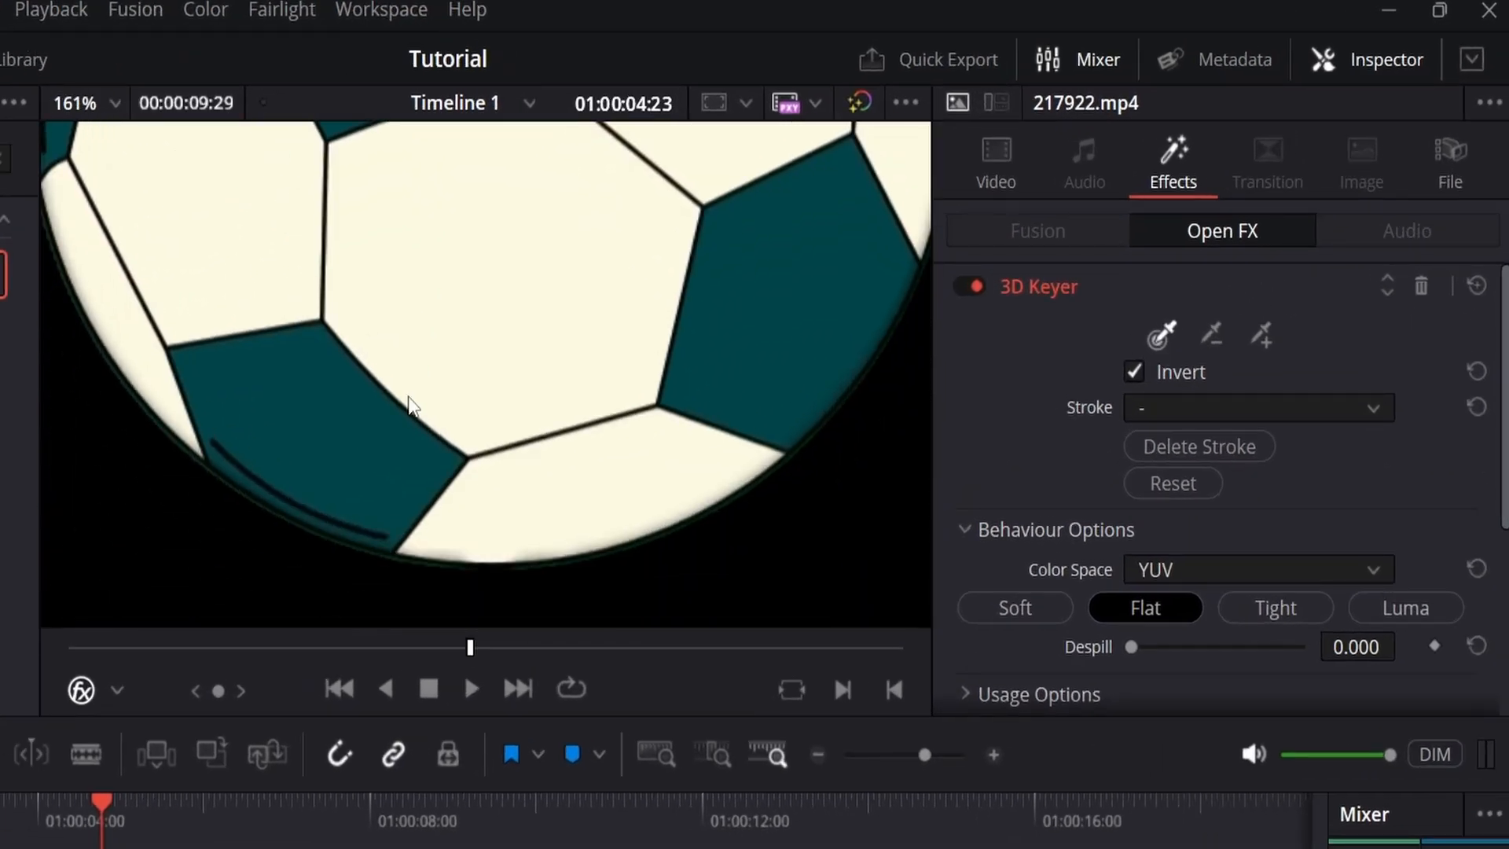
scroll(408, 396, down, 4)
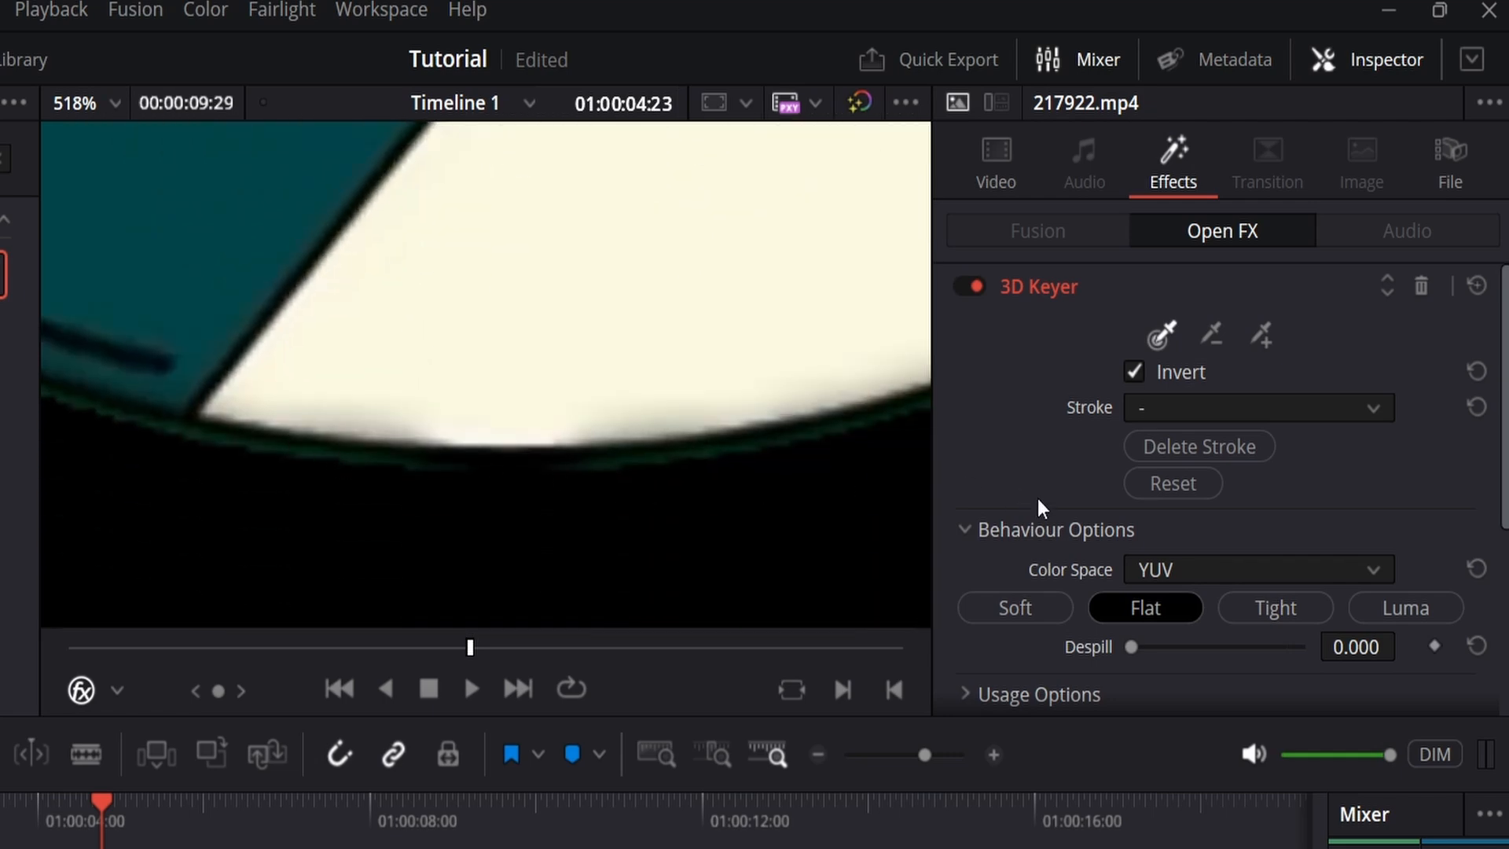
scroll(1062, 525, down, 3)
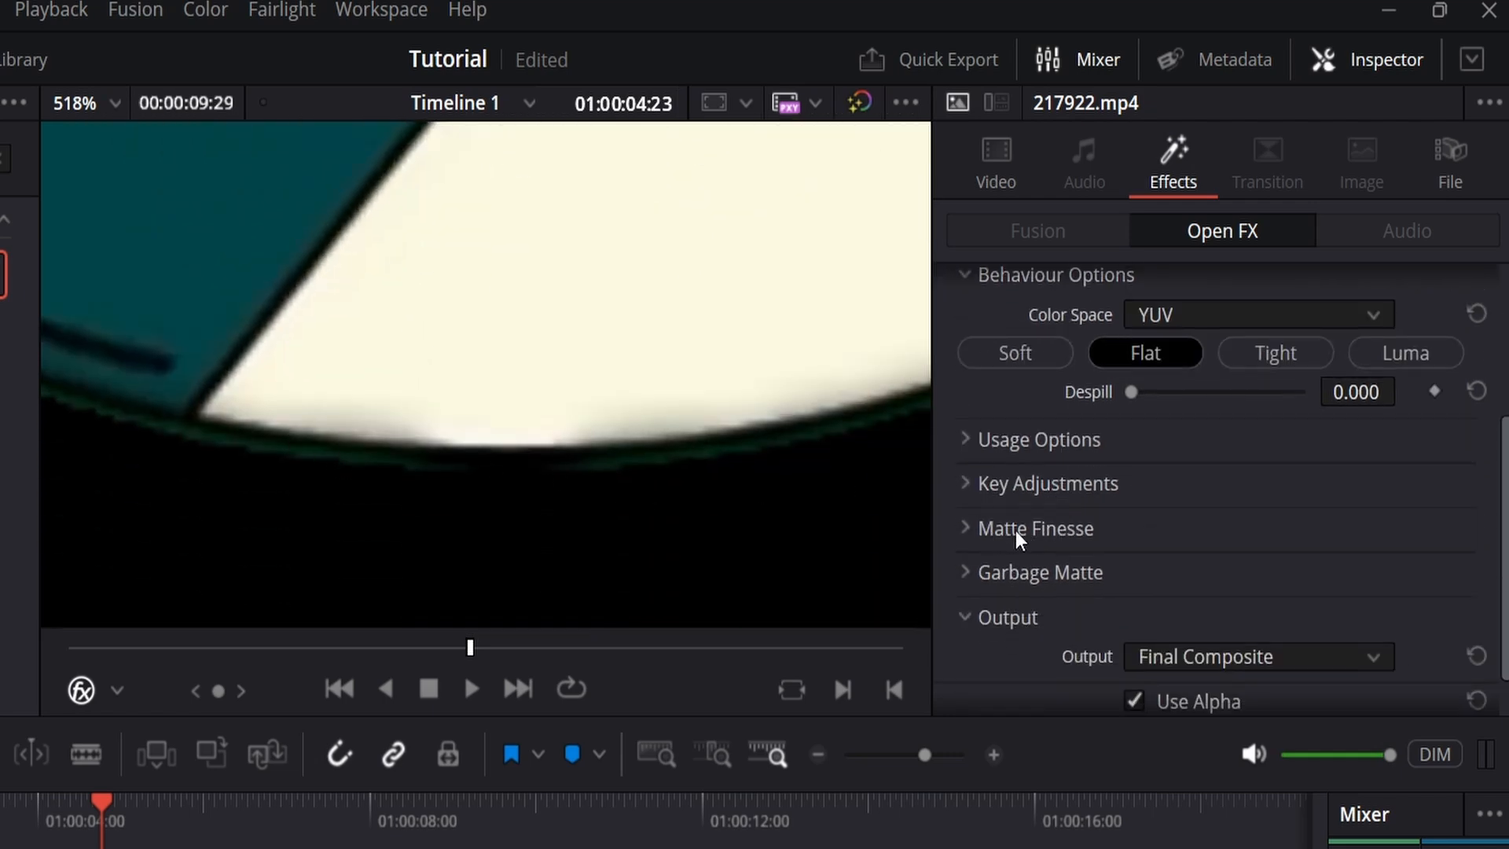
scroll(1029, 528, up, 3)
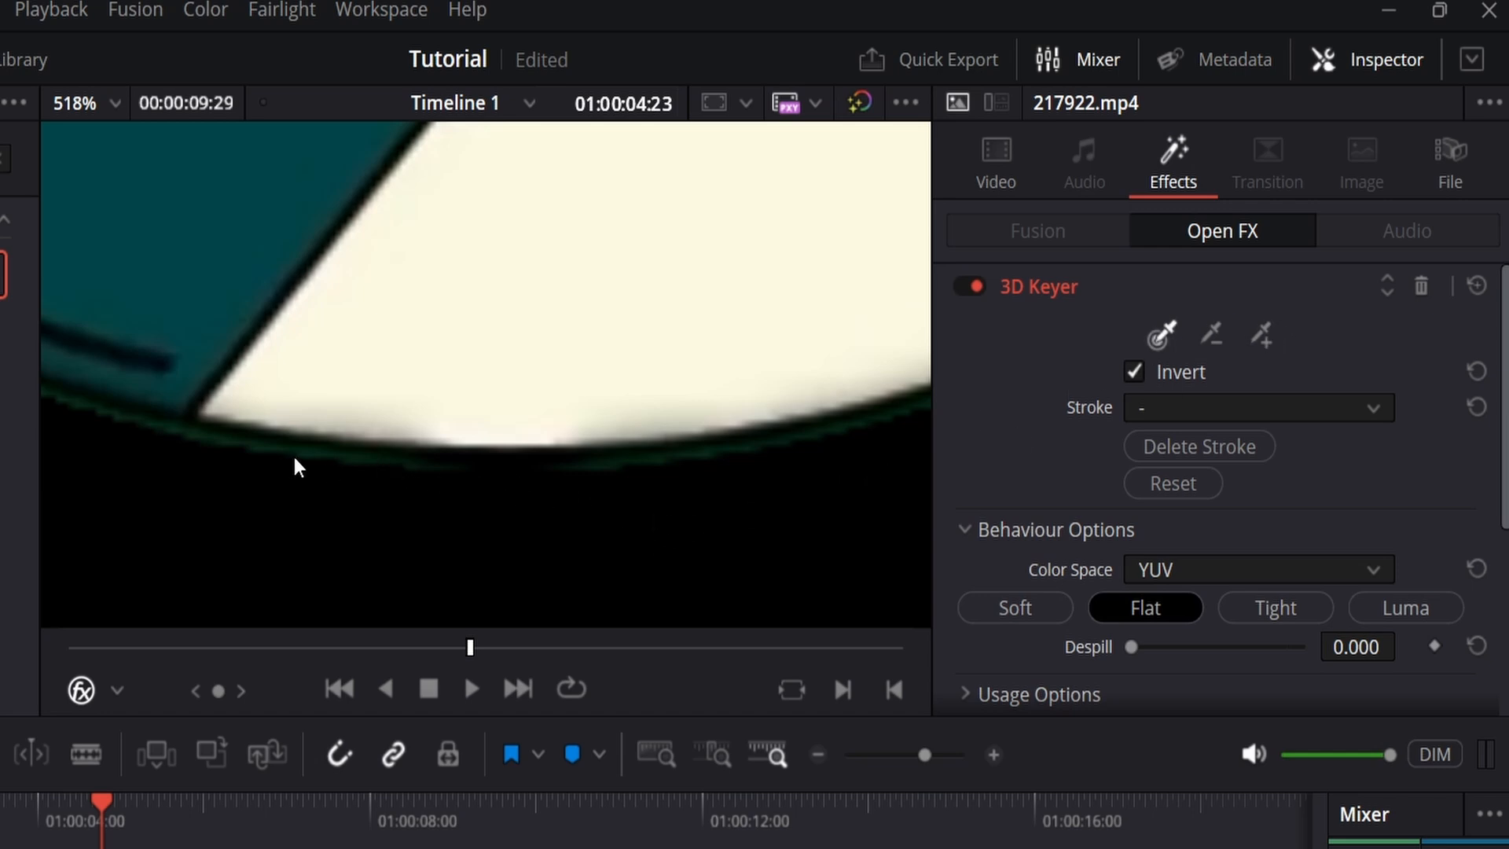
scroll(385, 465, down, 5)
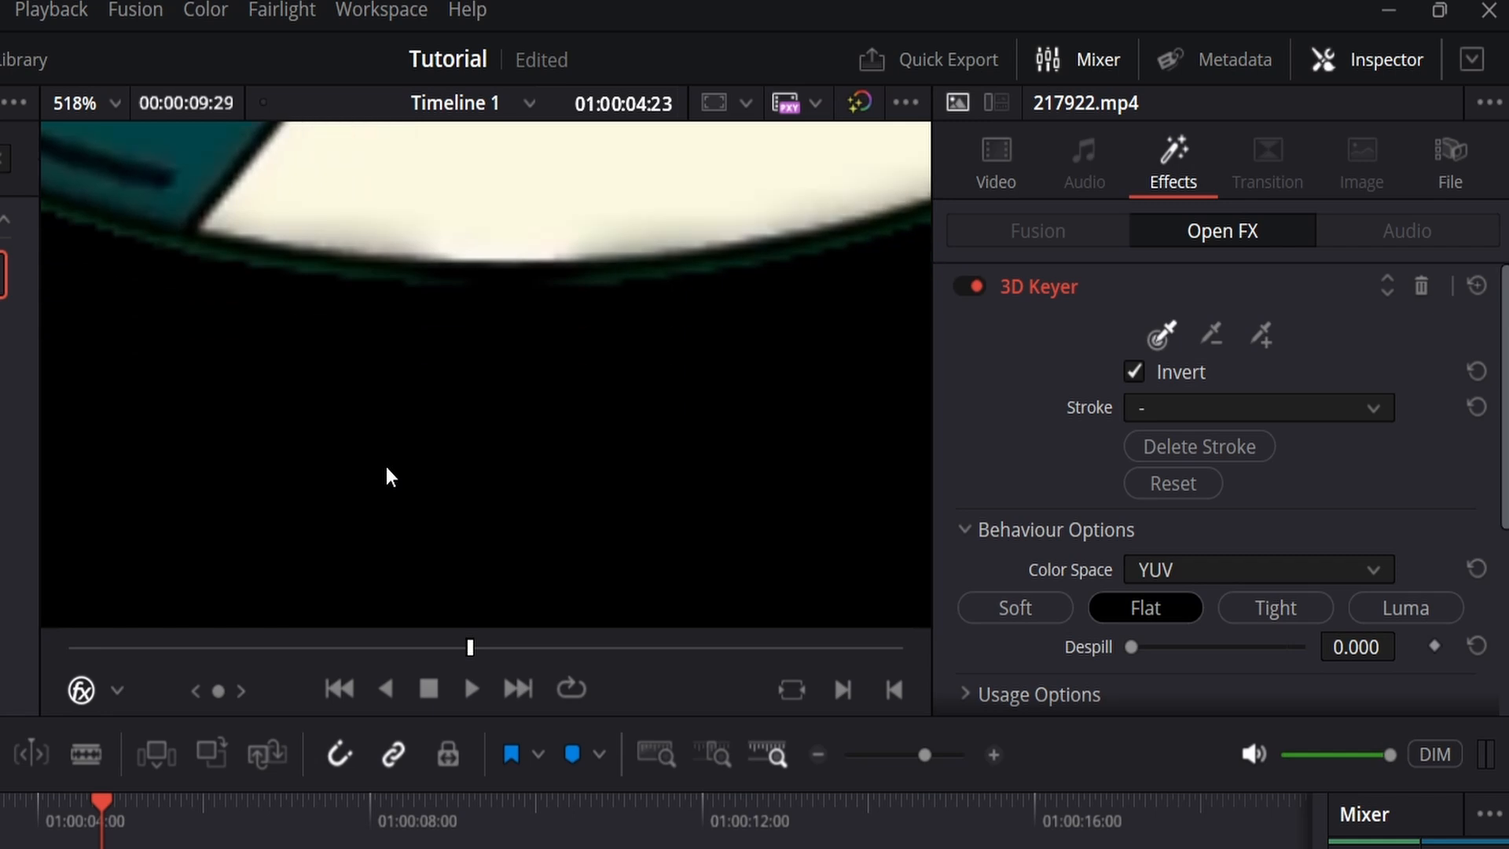
scroll(386, 465, up, 6)
scroll(385, 465, down, 4)
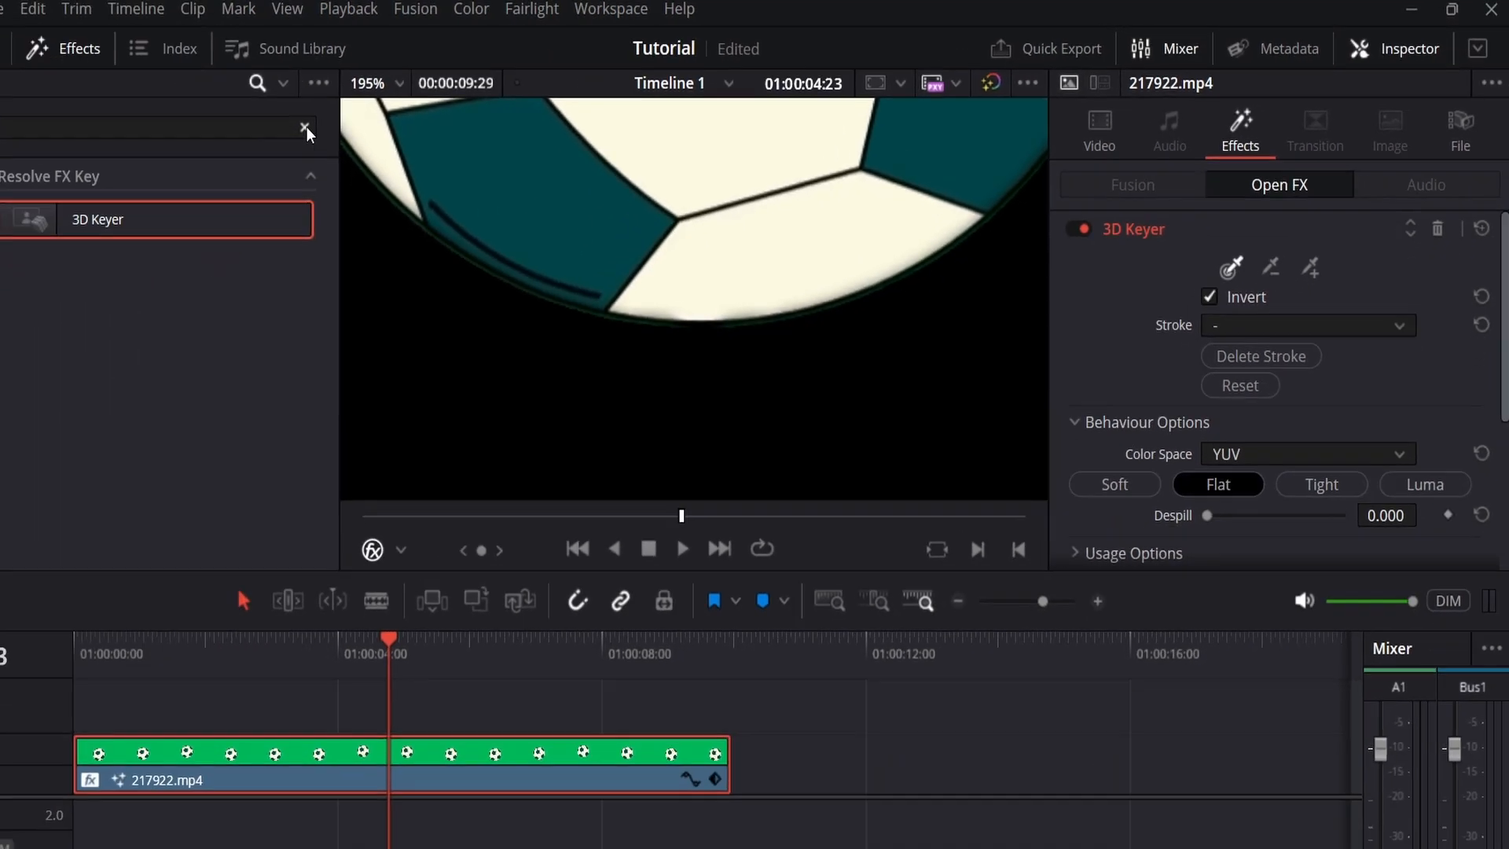
Step: Clear the effects search, bring back the Media Pool and fit the whole frame in the viewer
click(2, 160)
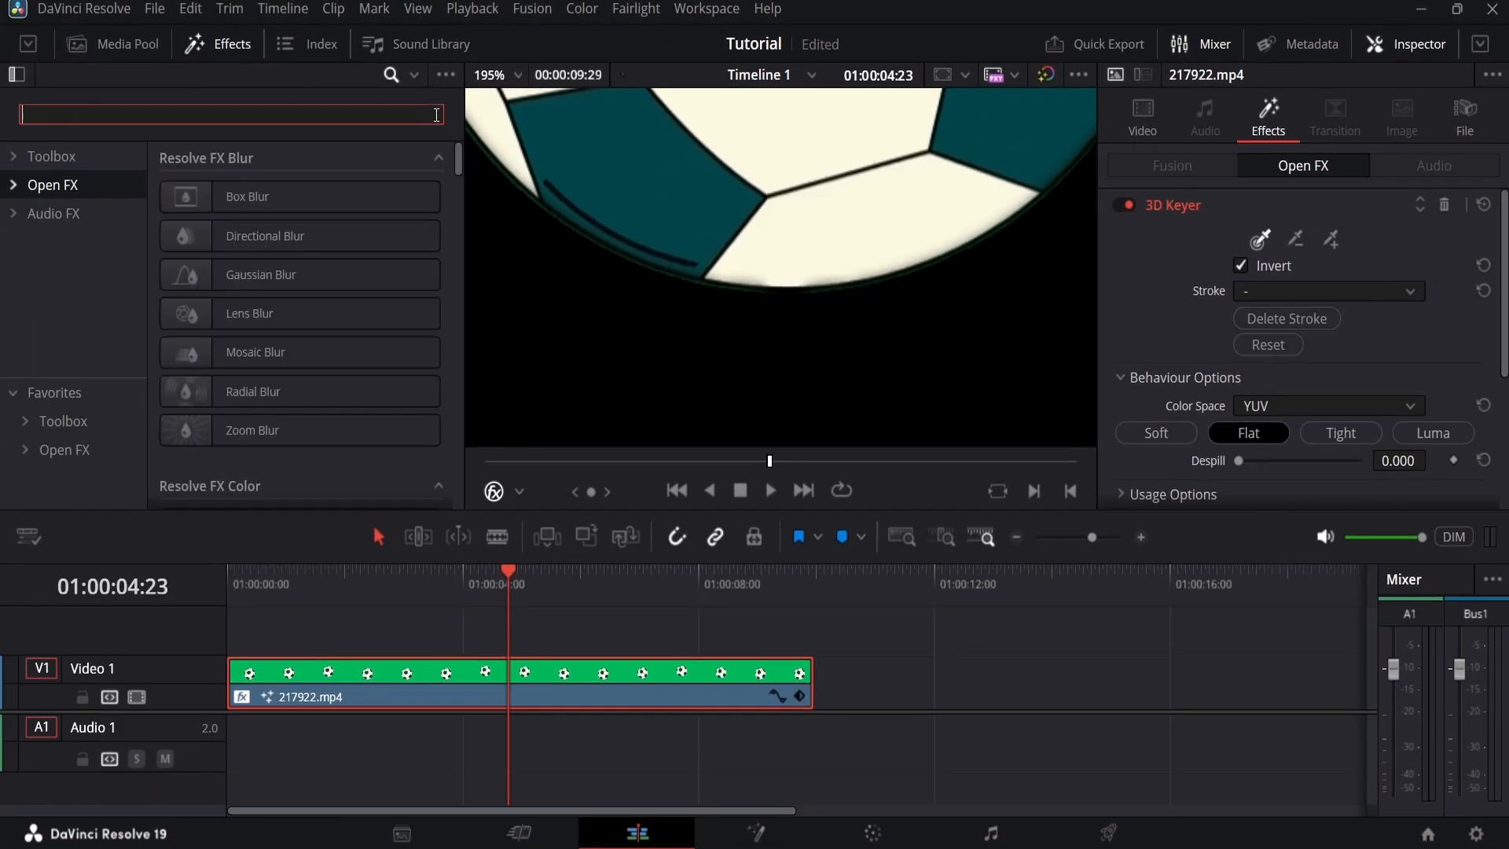
click(150, 49)
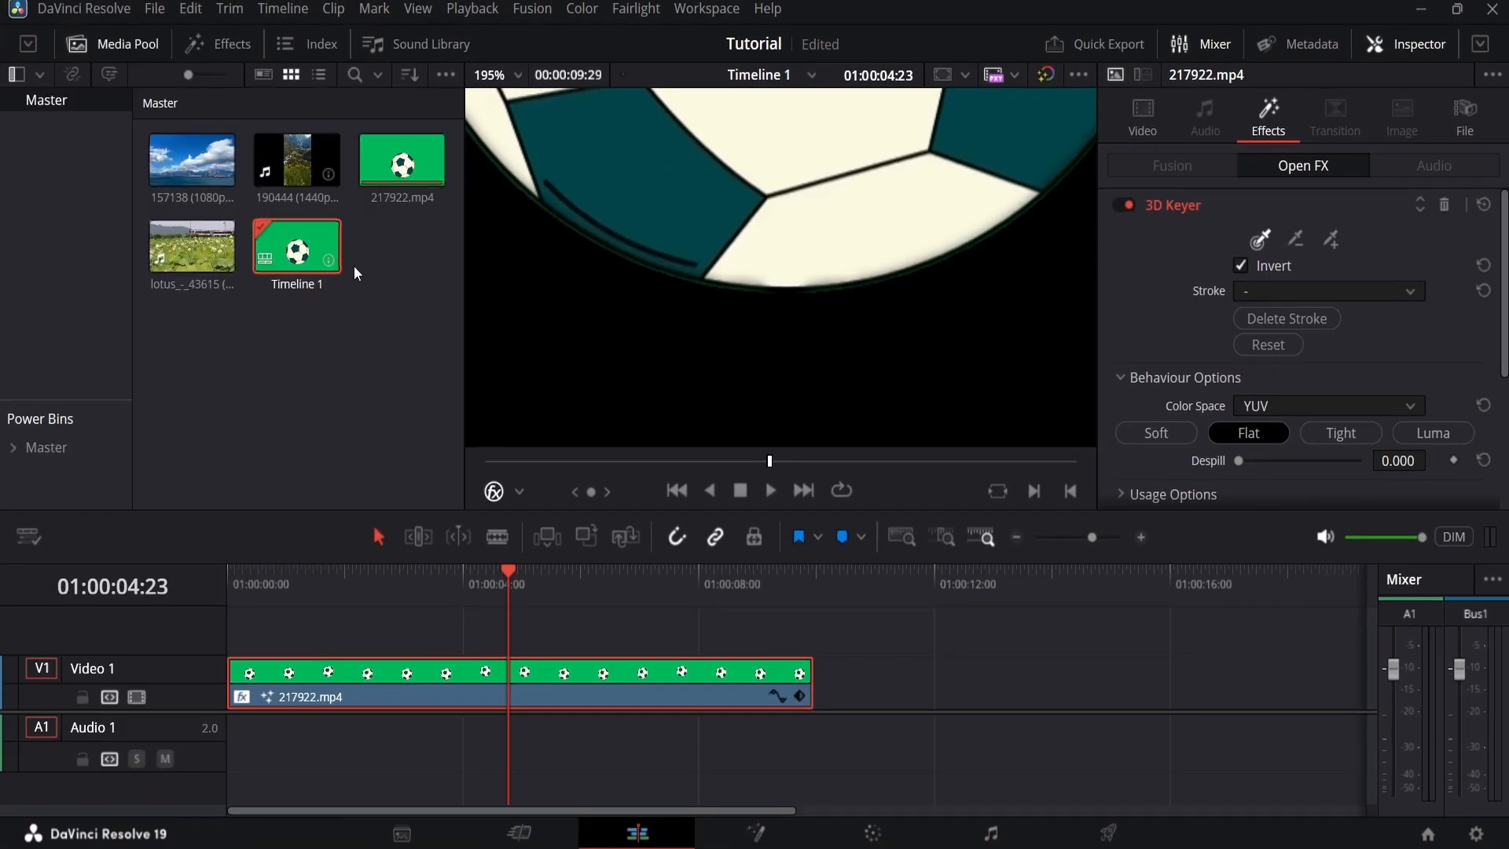
click(517, 75)
click(516, 95)
Step: Delete the 3D Keyer from the 217922.mp4 clip and move the playhead to 01:00:05:12
click(763, 297)
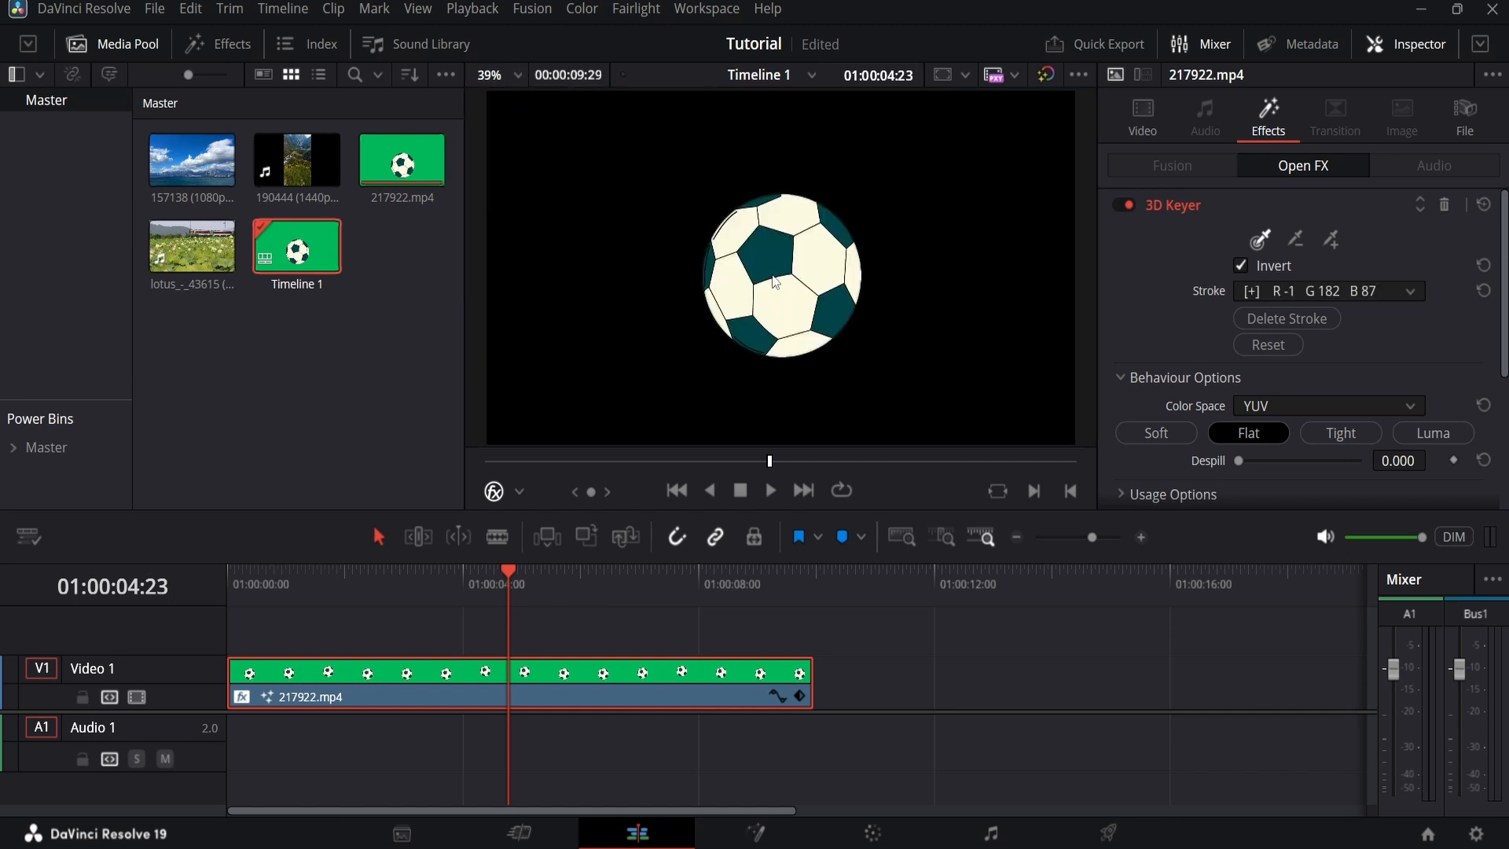
click(1449, 211)
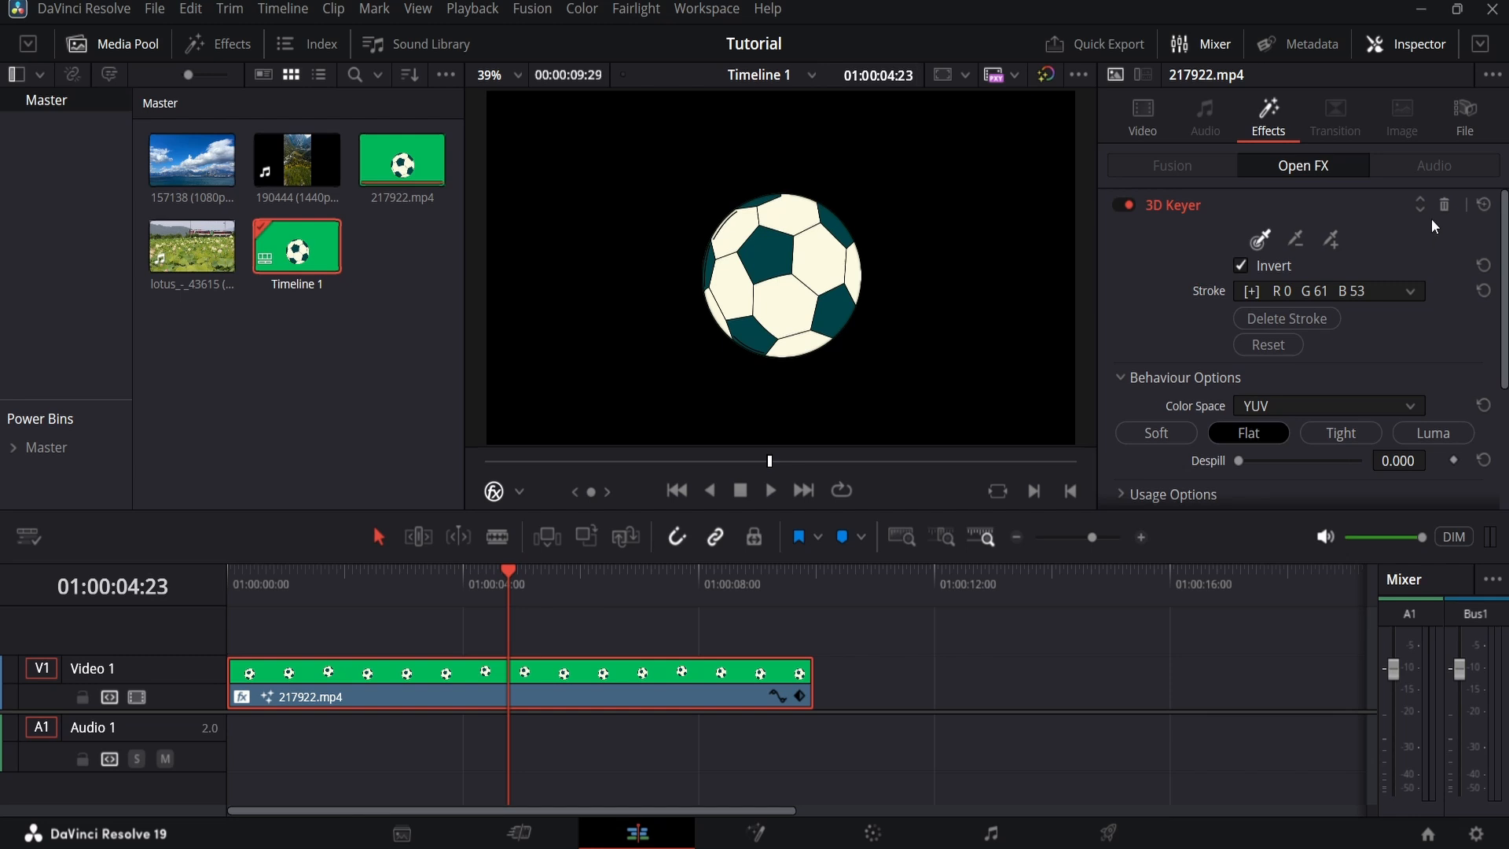
click(1444, 205)
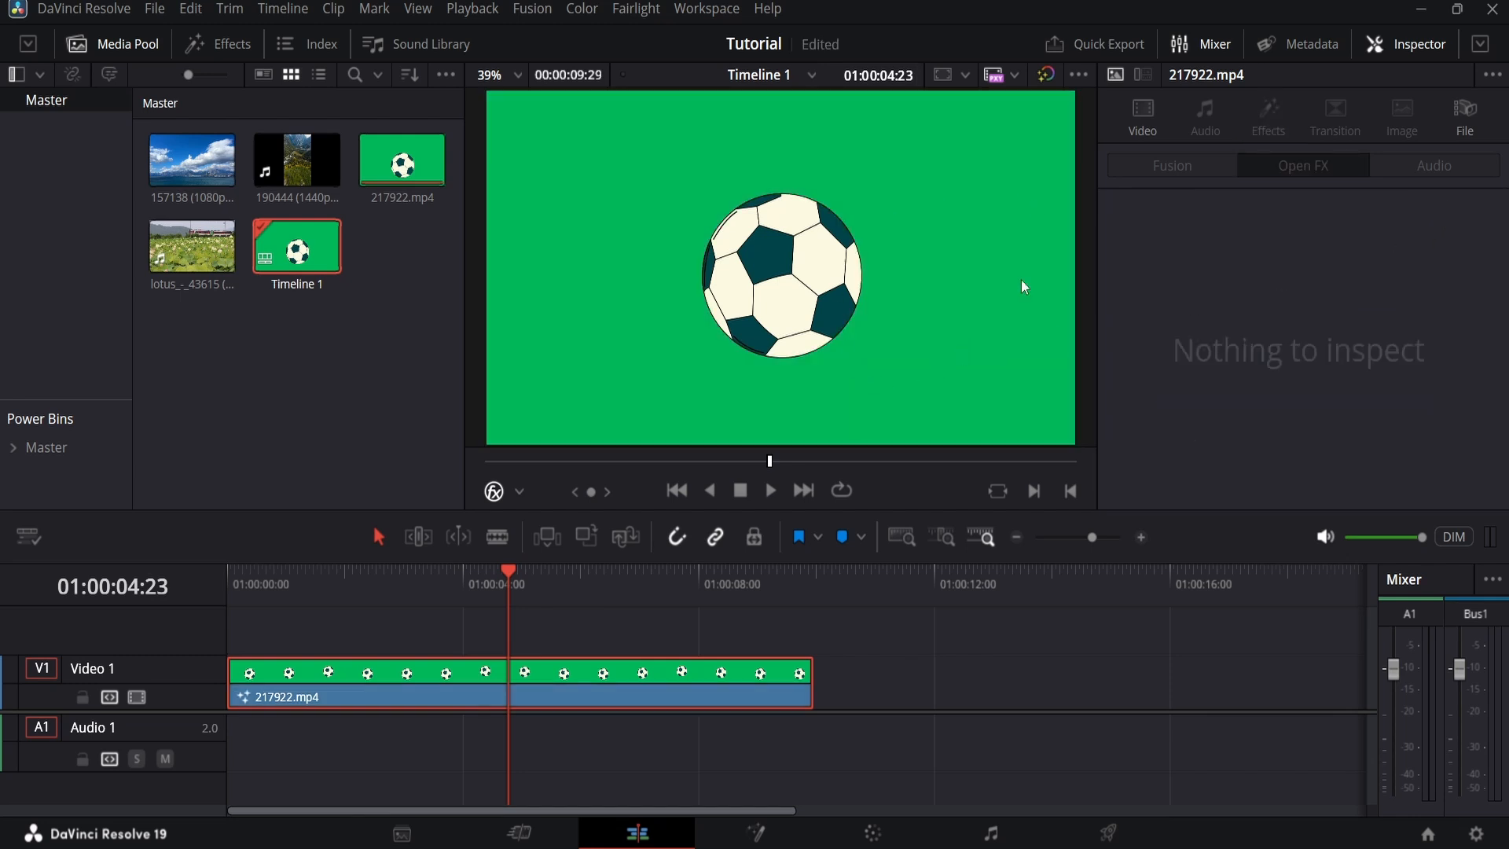
click(545, 591)
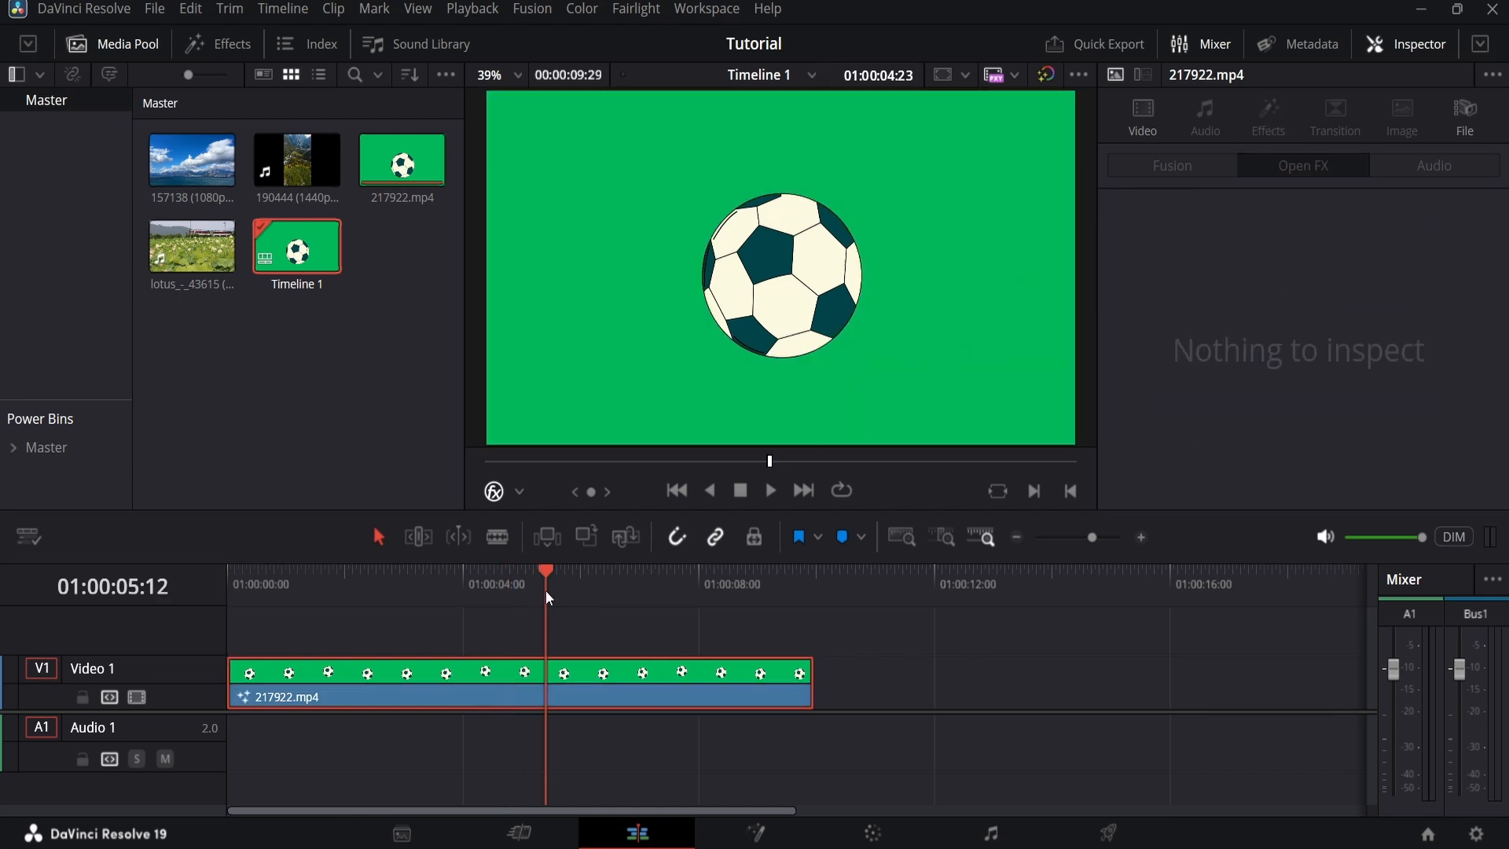
Step: Move the playhead to 01:00:02:05 and open the 217922.mp4 clip in Fusion
click(355, 613)
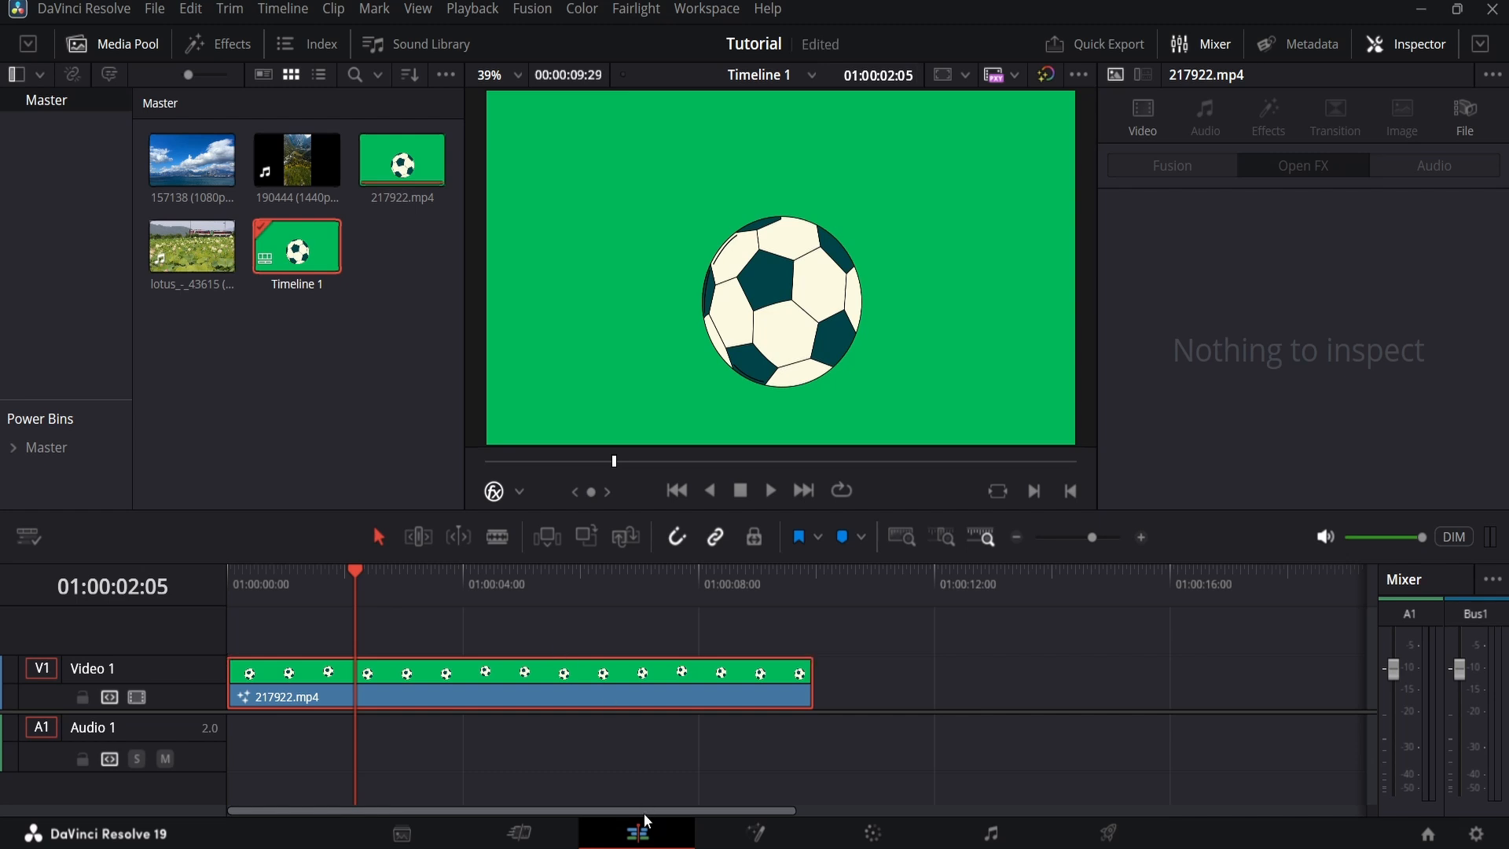
click(738, 836)
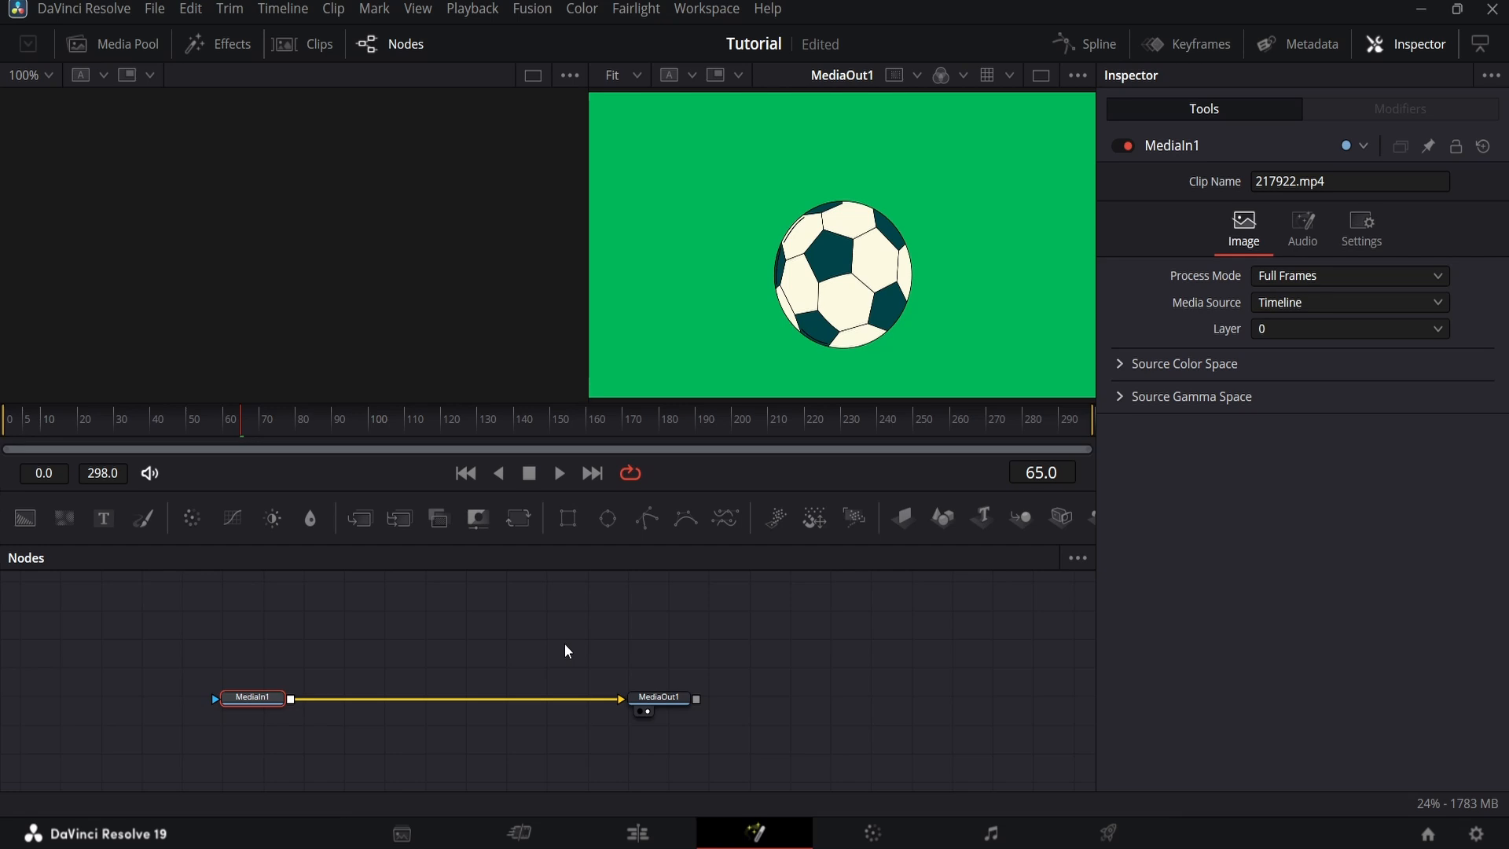
Step: Try a Delta Keyer between MediaIn1 and MediaOut1, shift it along the connection, and delete it again
key(shift+space)
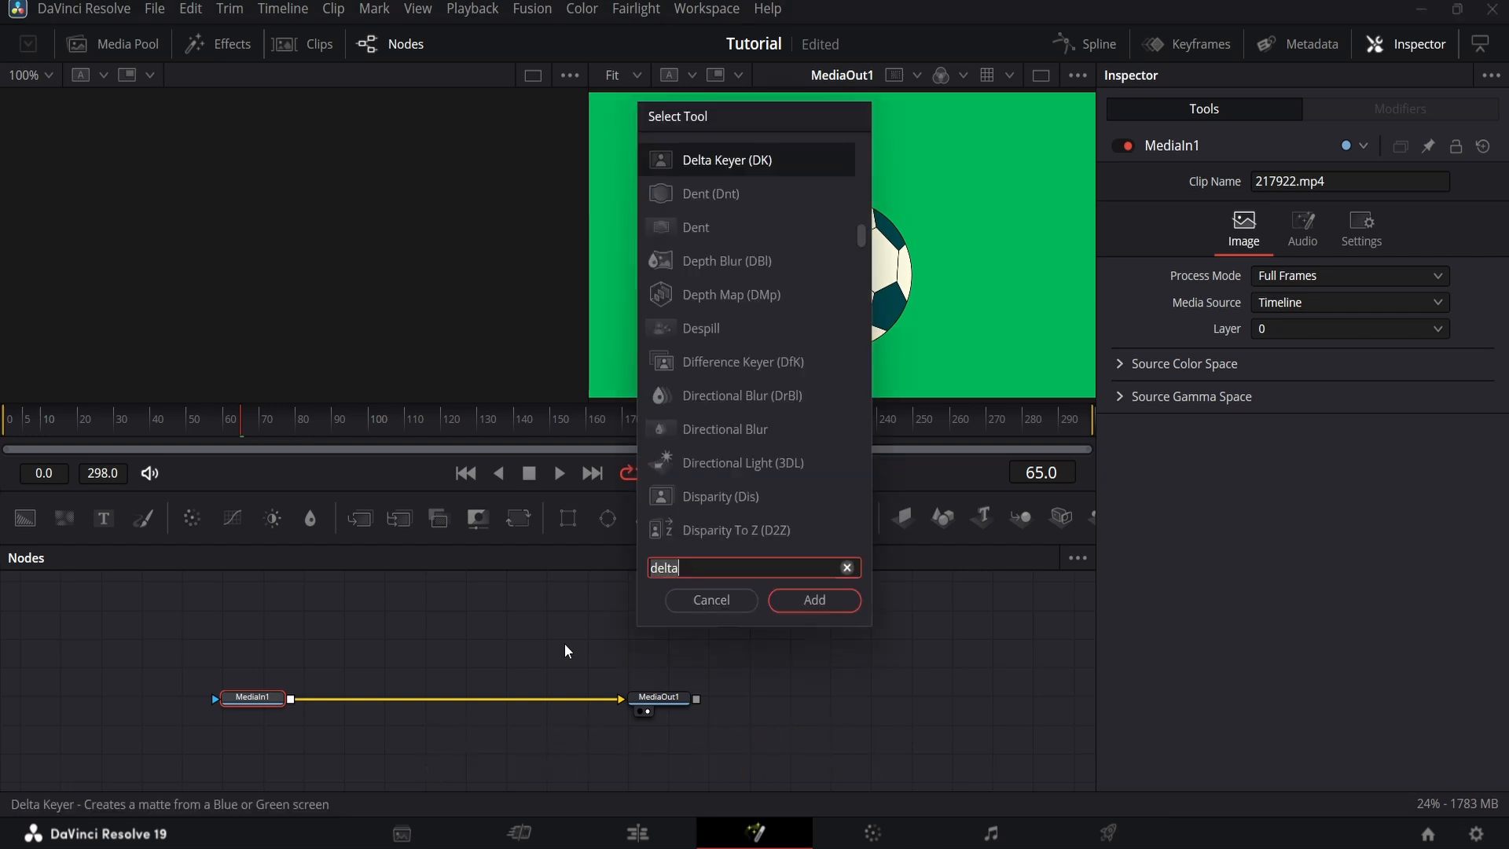
key(BackSpace)
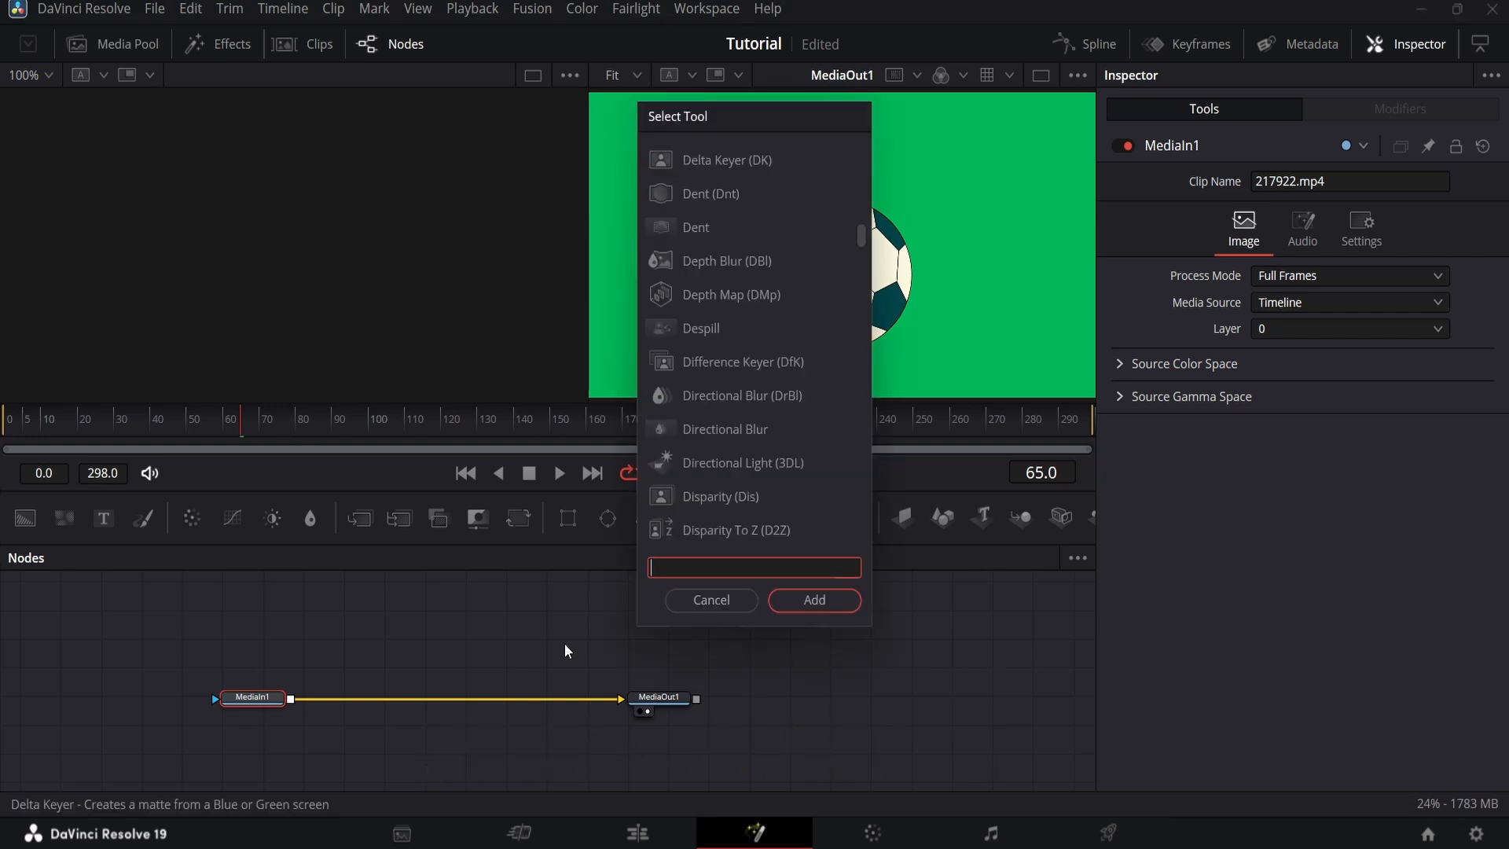
text(delta)
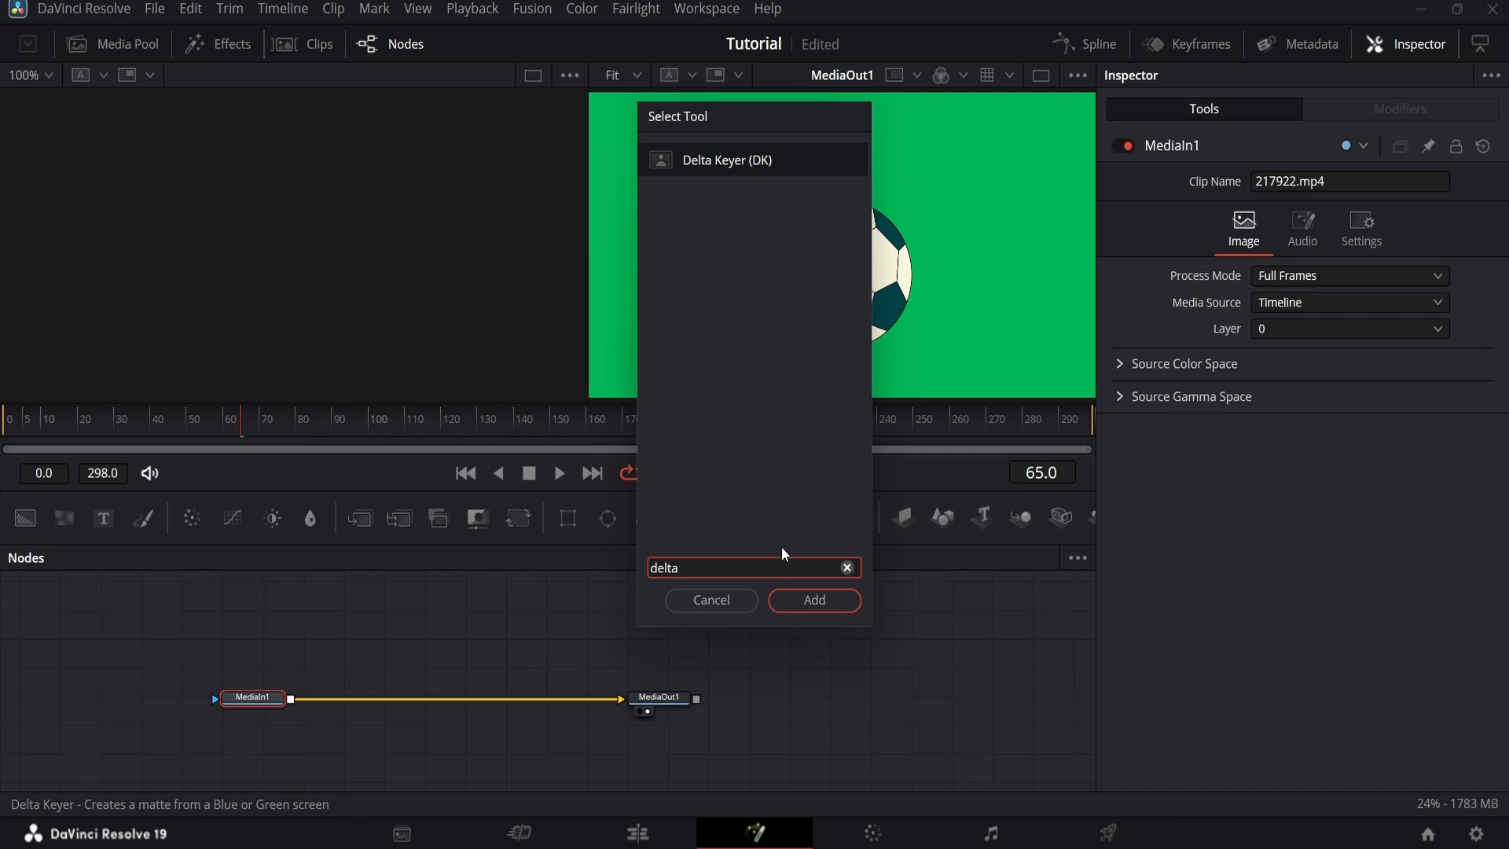
click(812, 601)
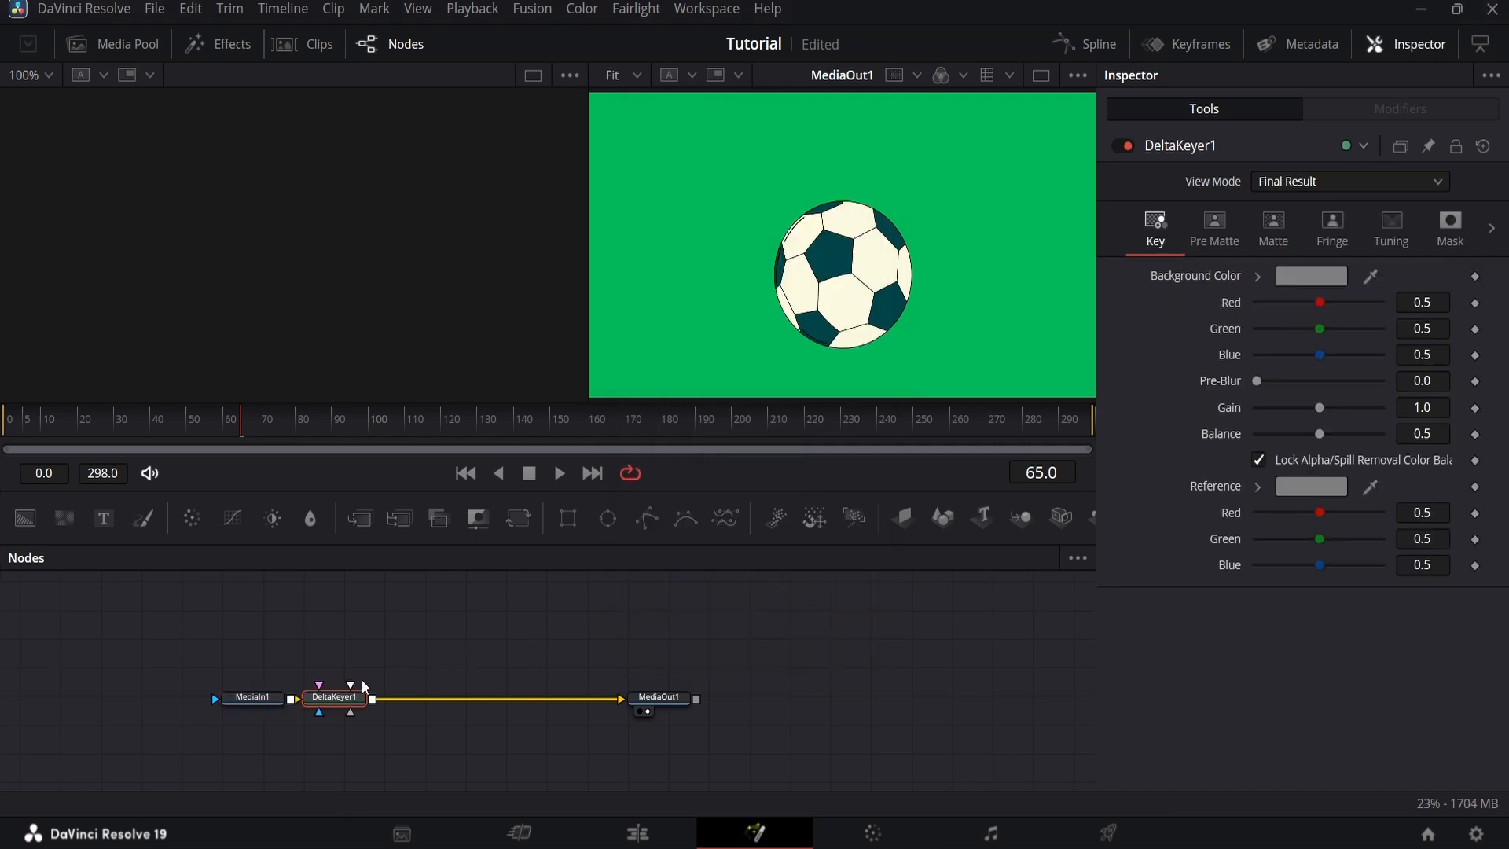
drag(343, 706, 443, 708)
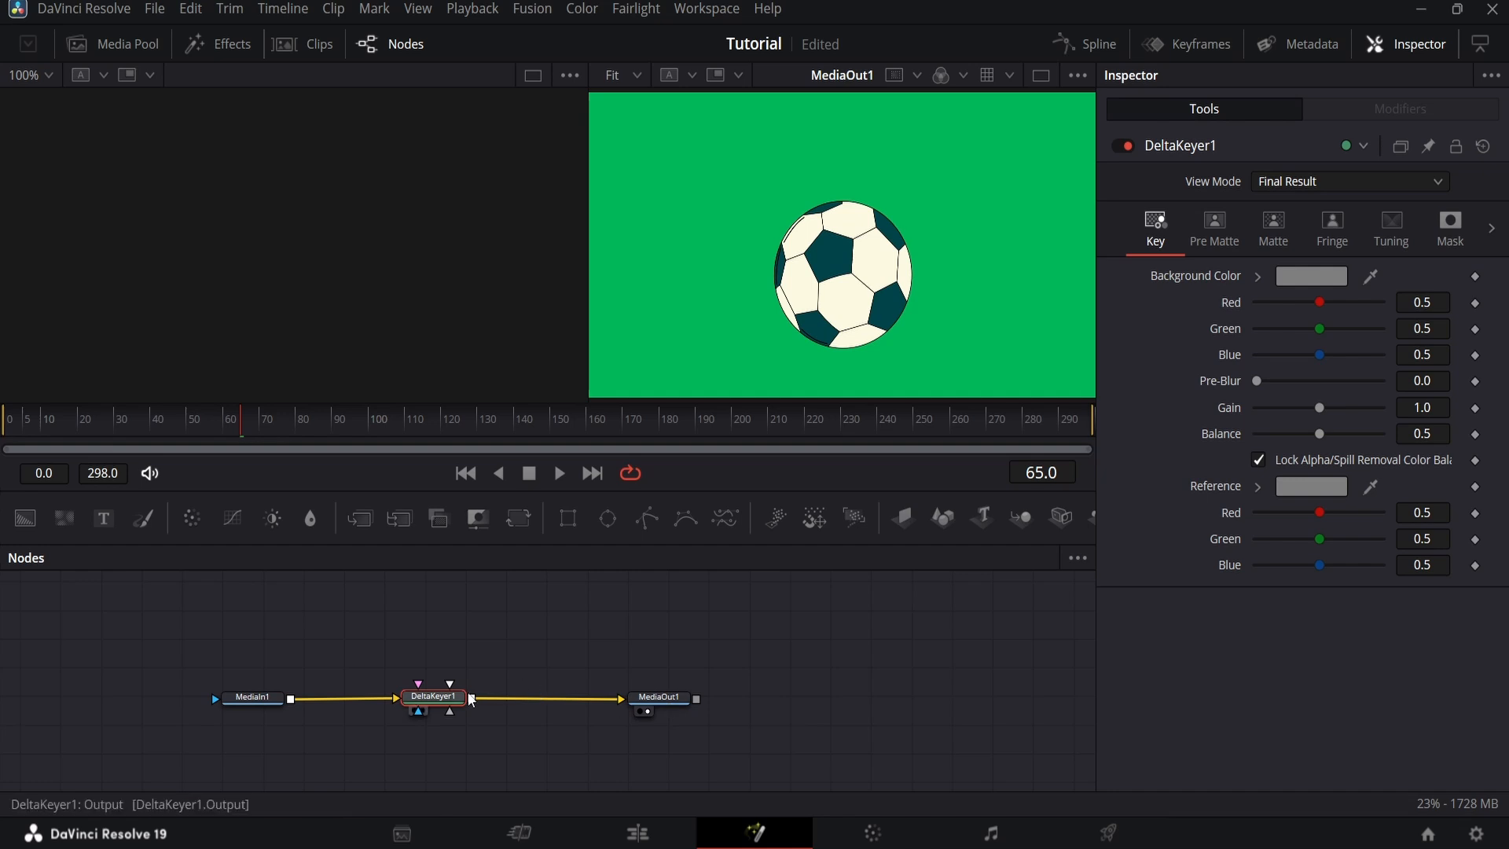
drag(460, 697, 360, 697)
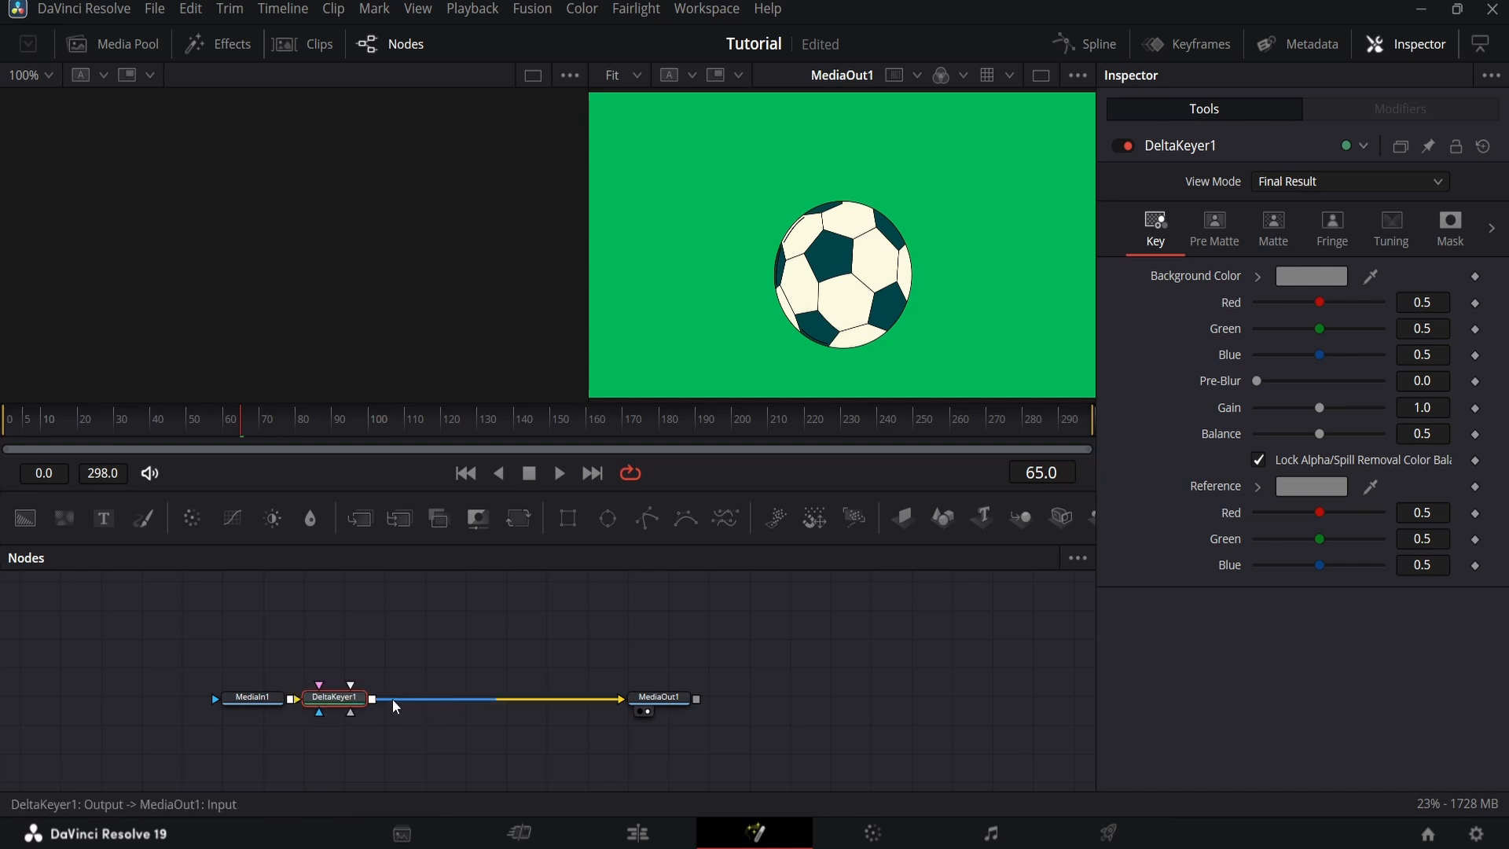
key(Delete)
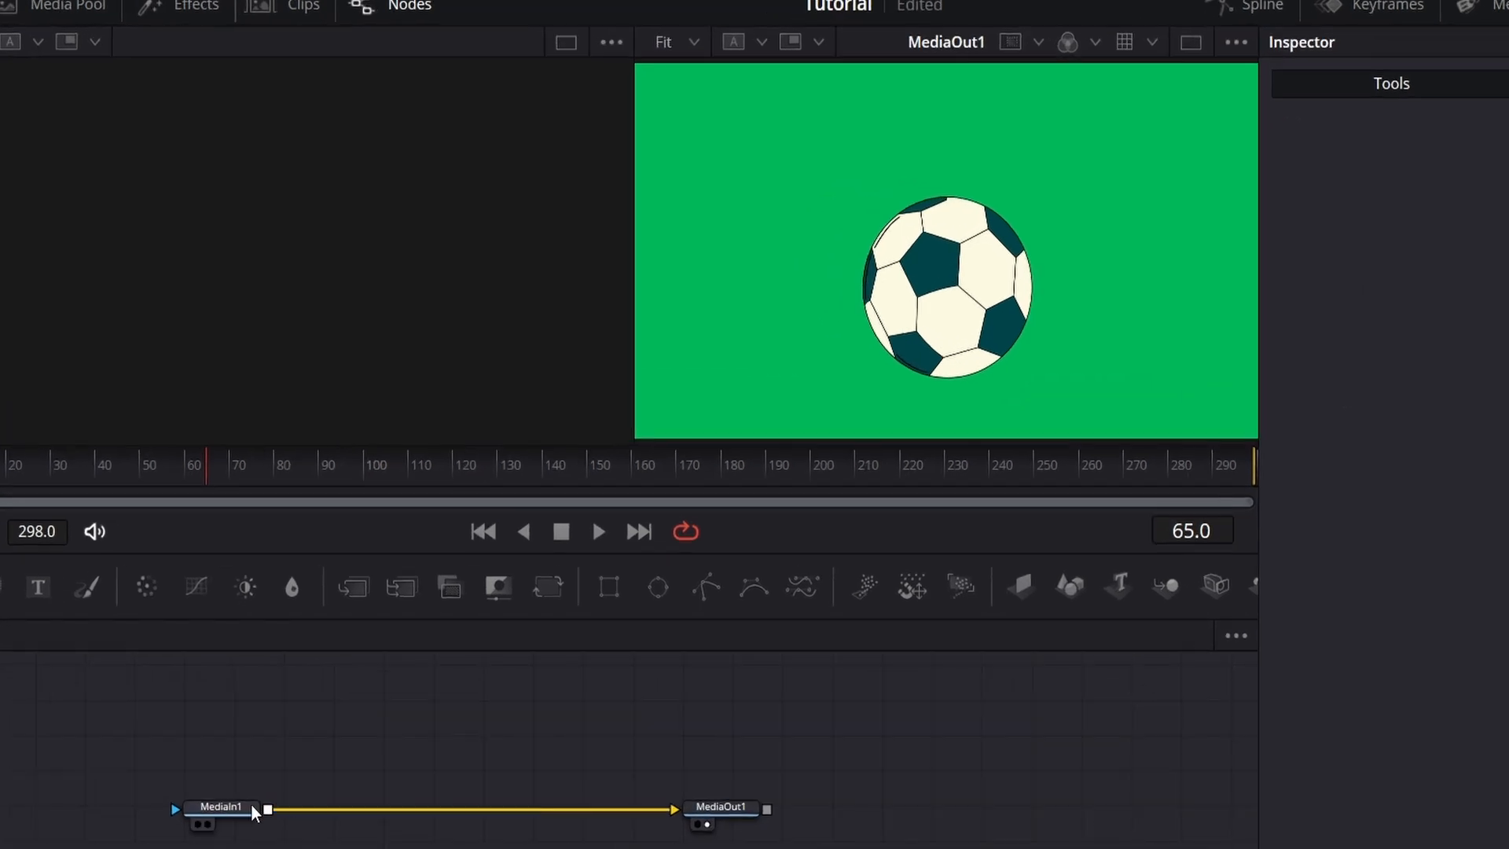
Step: Add a Blur node after MediaIn1 and place it midway along the connection to MediaOut1
click(272, 700)
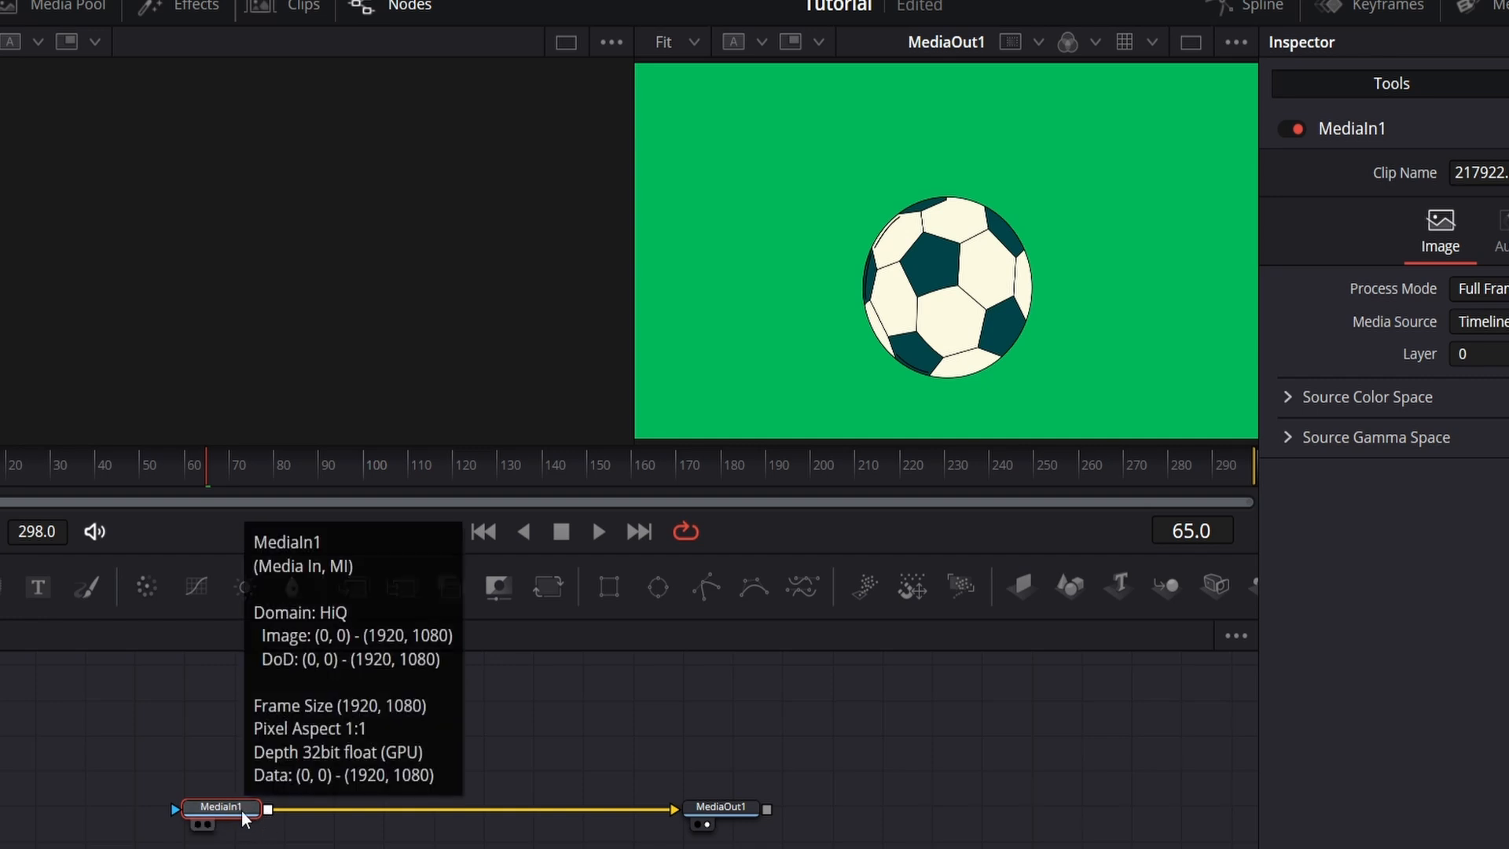
key(shift+space)
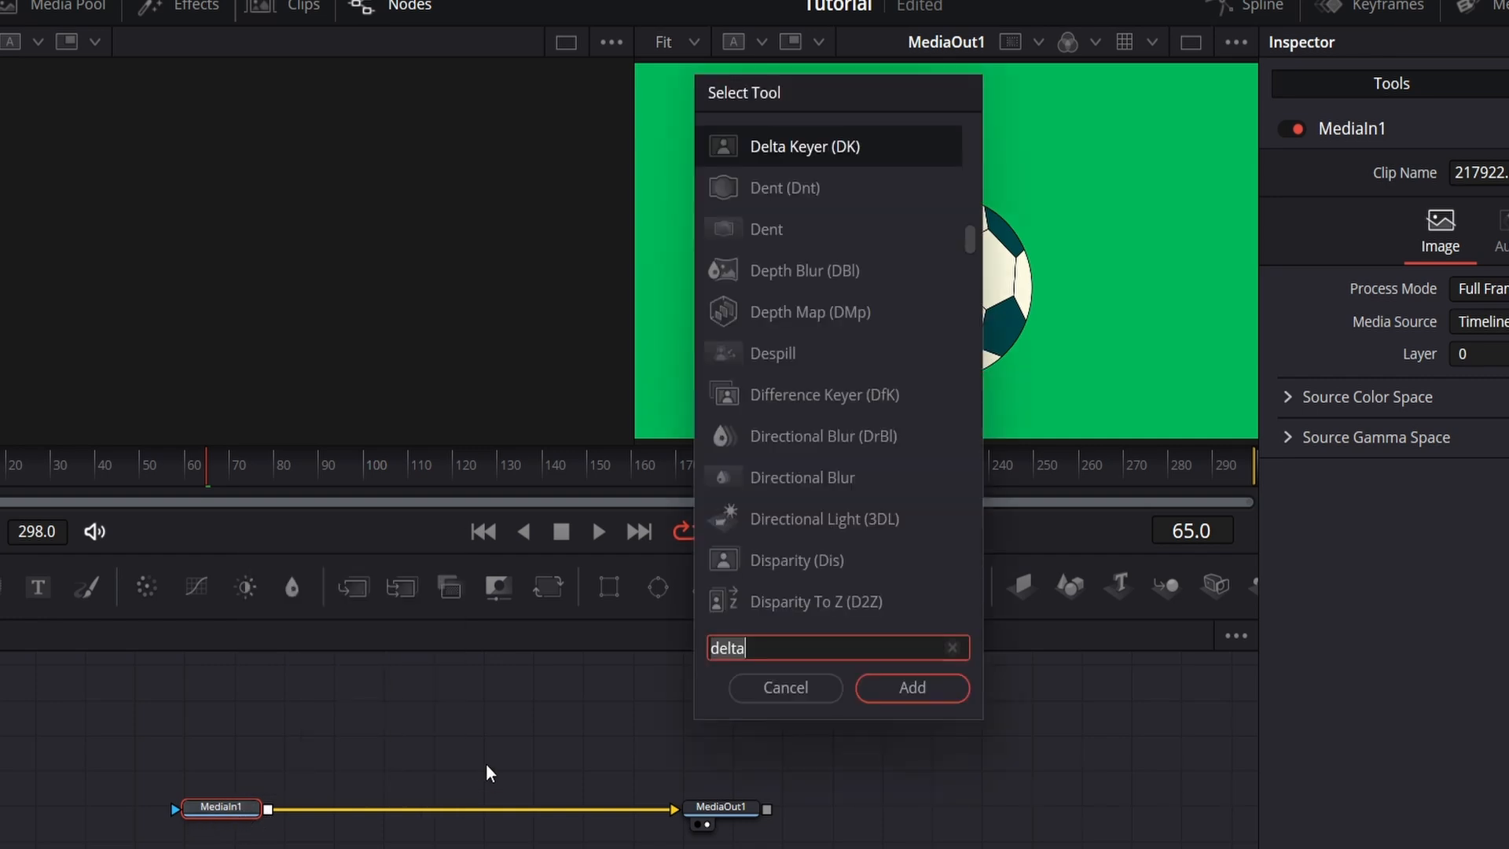
text(Blur)
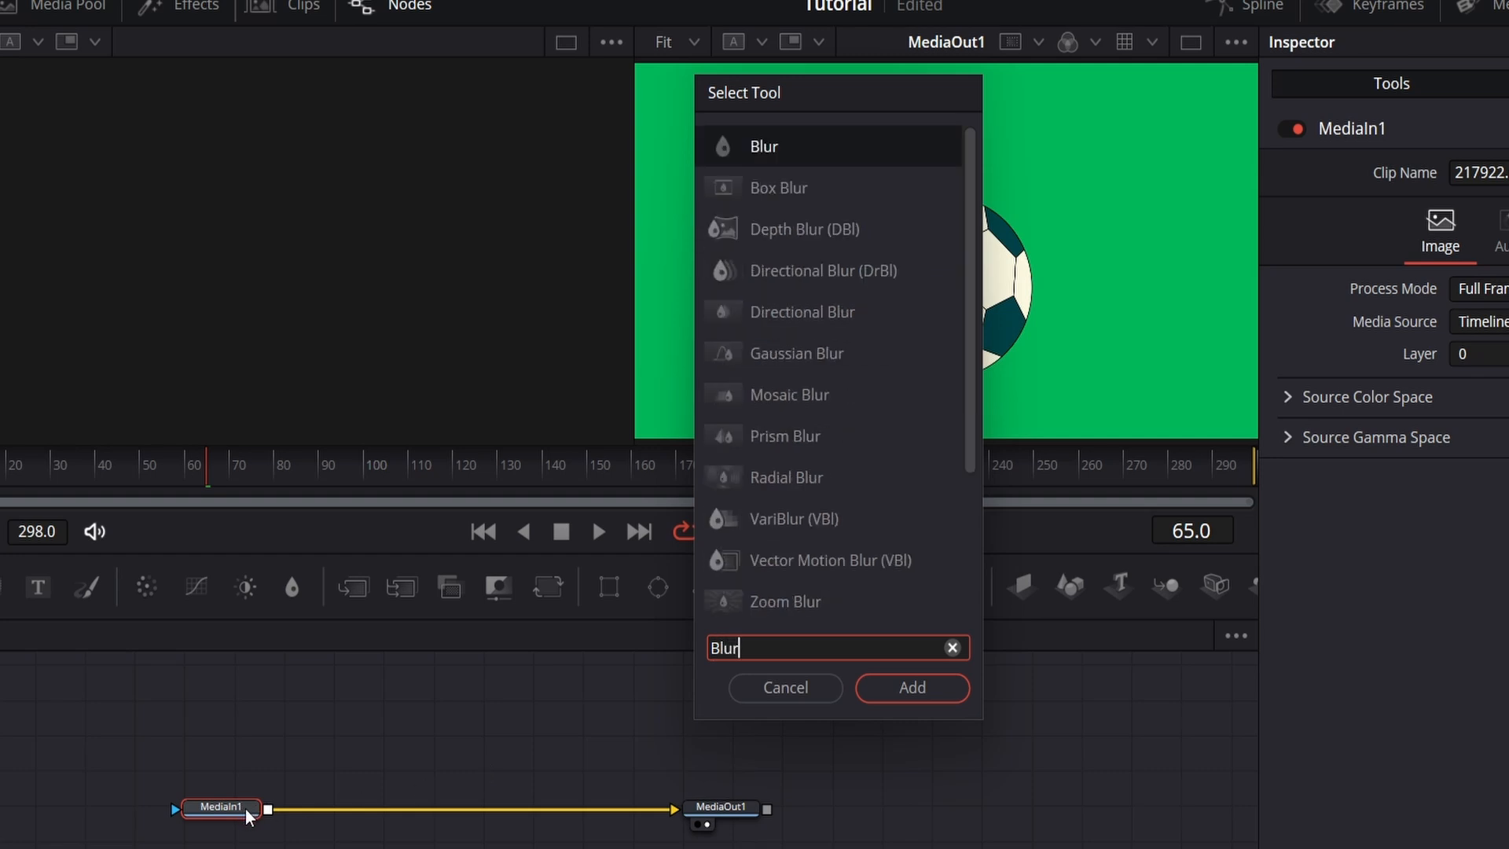
click(911, 687)
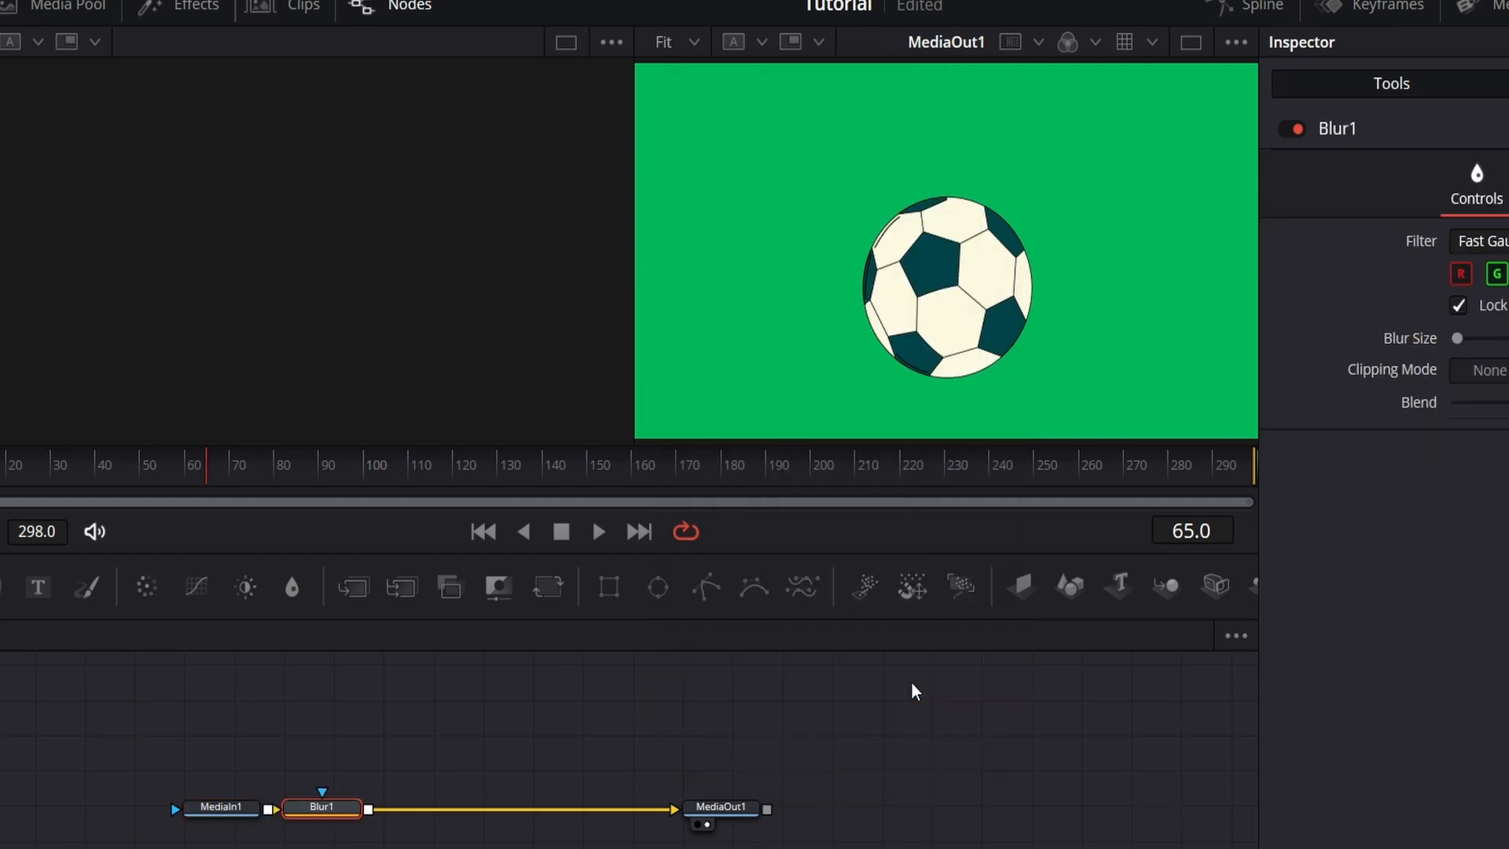
drag(344, 813, 481, 809)
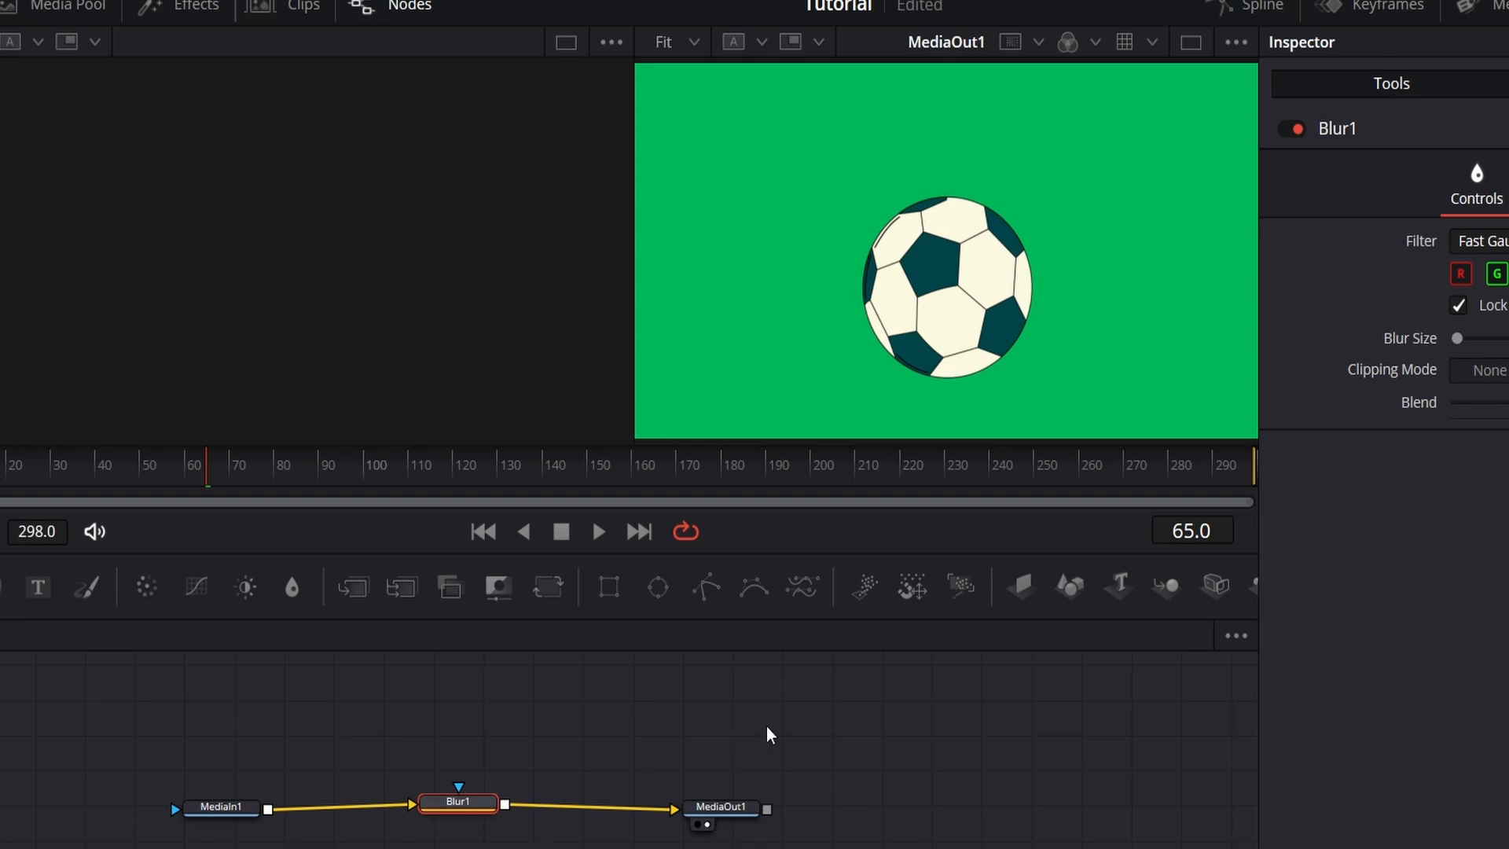
Step: Add a Delta Keyer as an unconnected node and place it above the MediaIn1-to-MediaOut1 chain
click(759, 748)
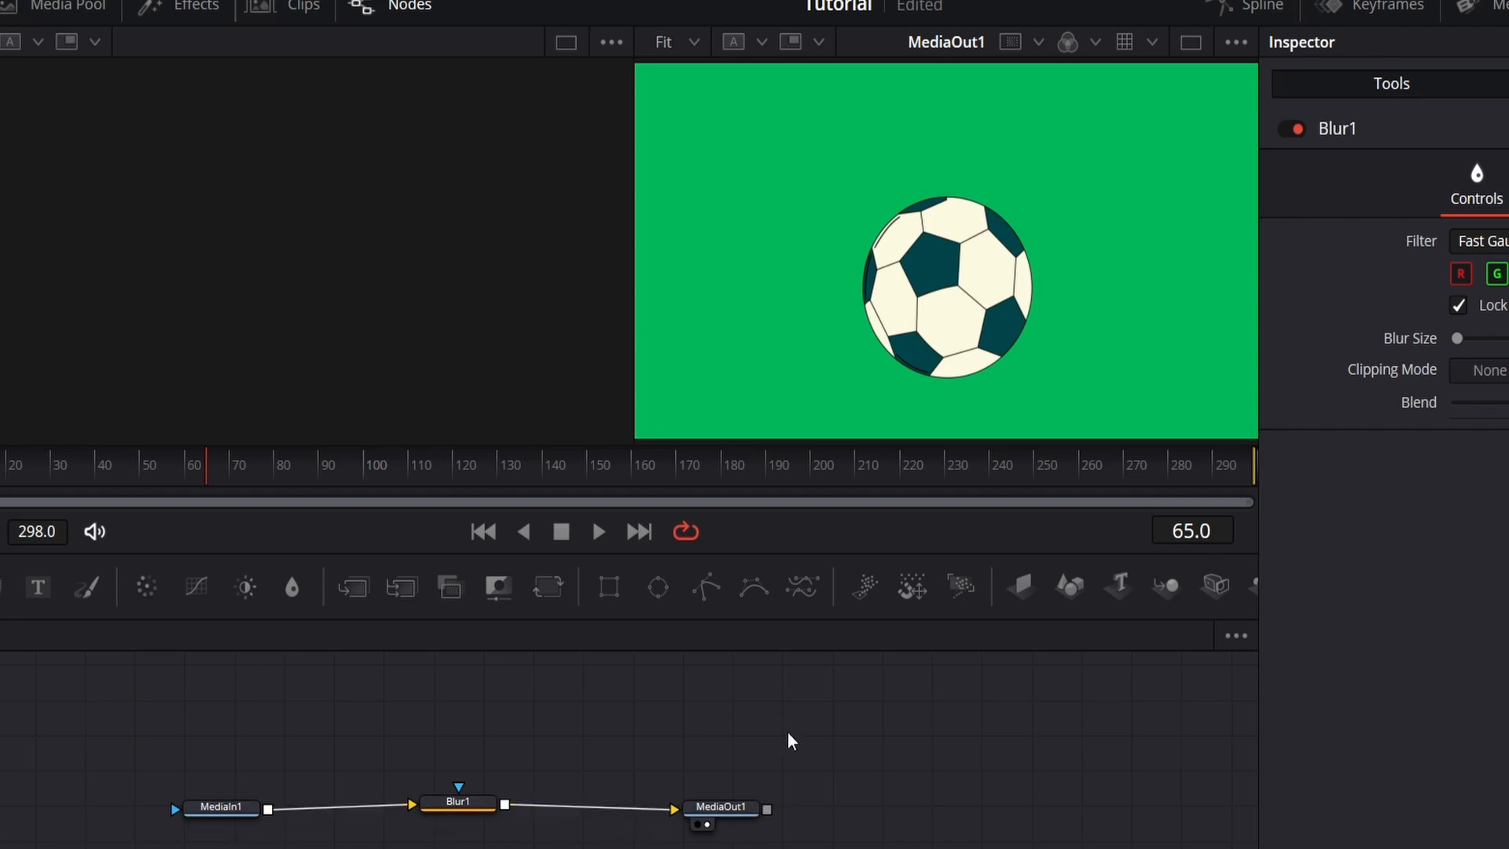
key(shift+space)
text(Blur)
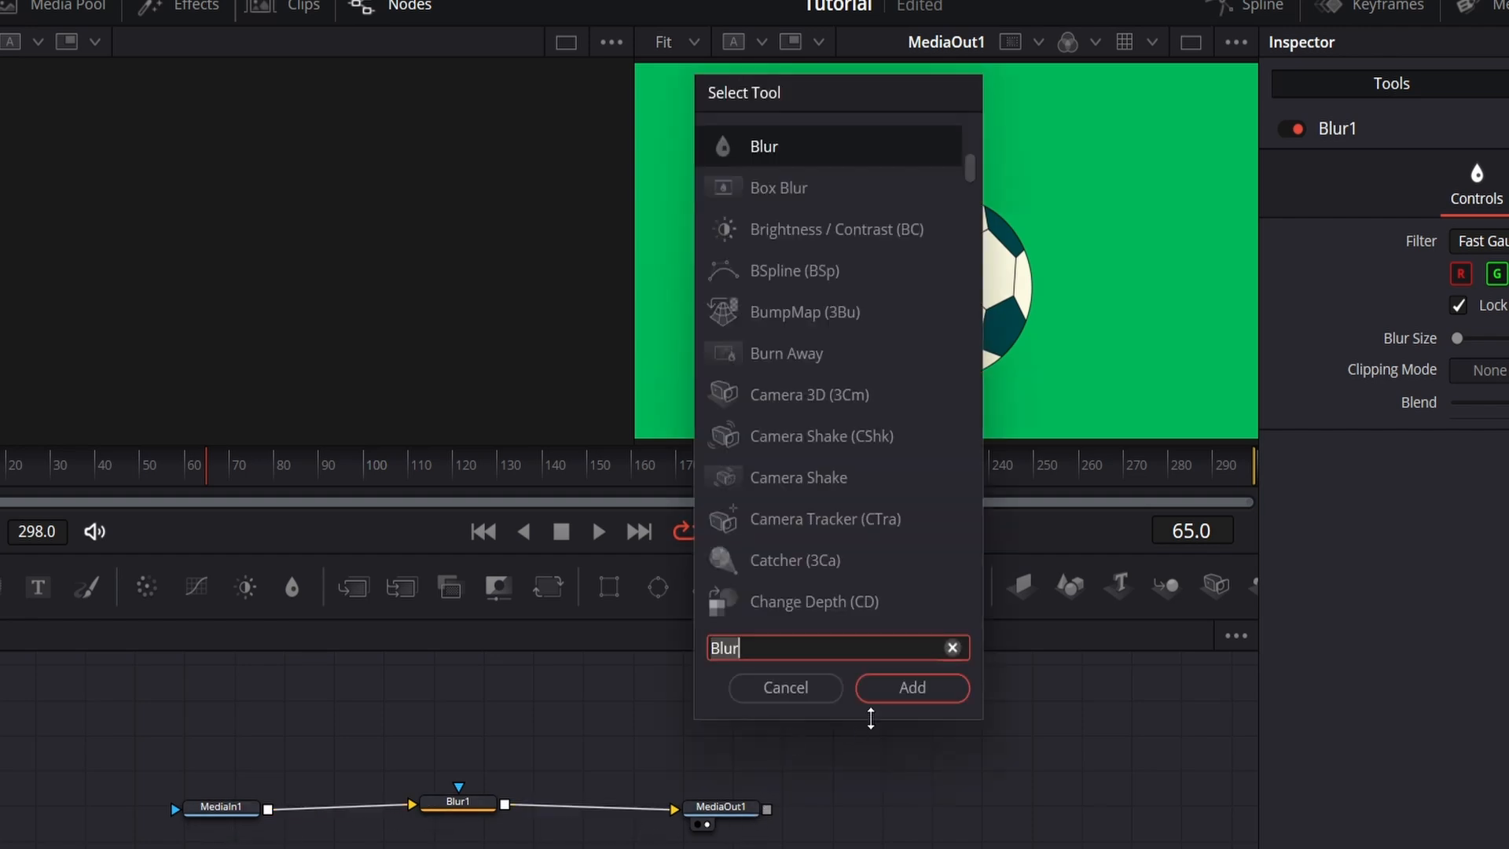
drag(808, 649, 678, 646)
text(delta)
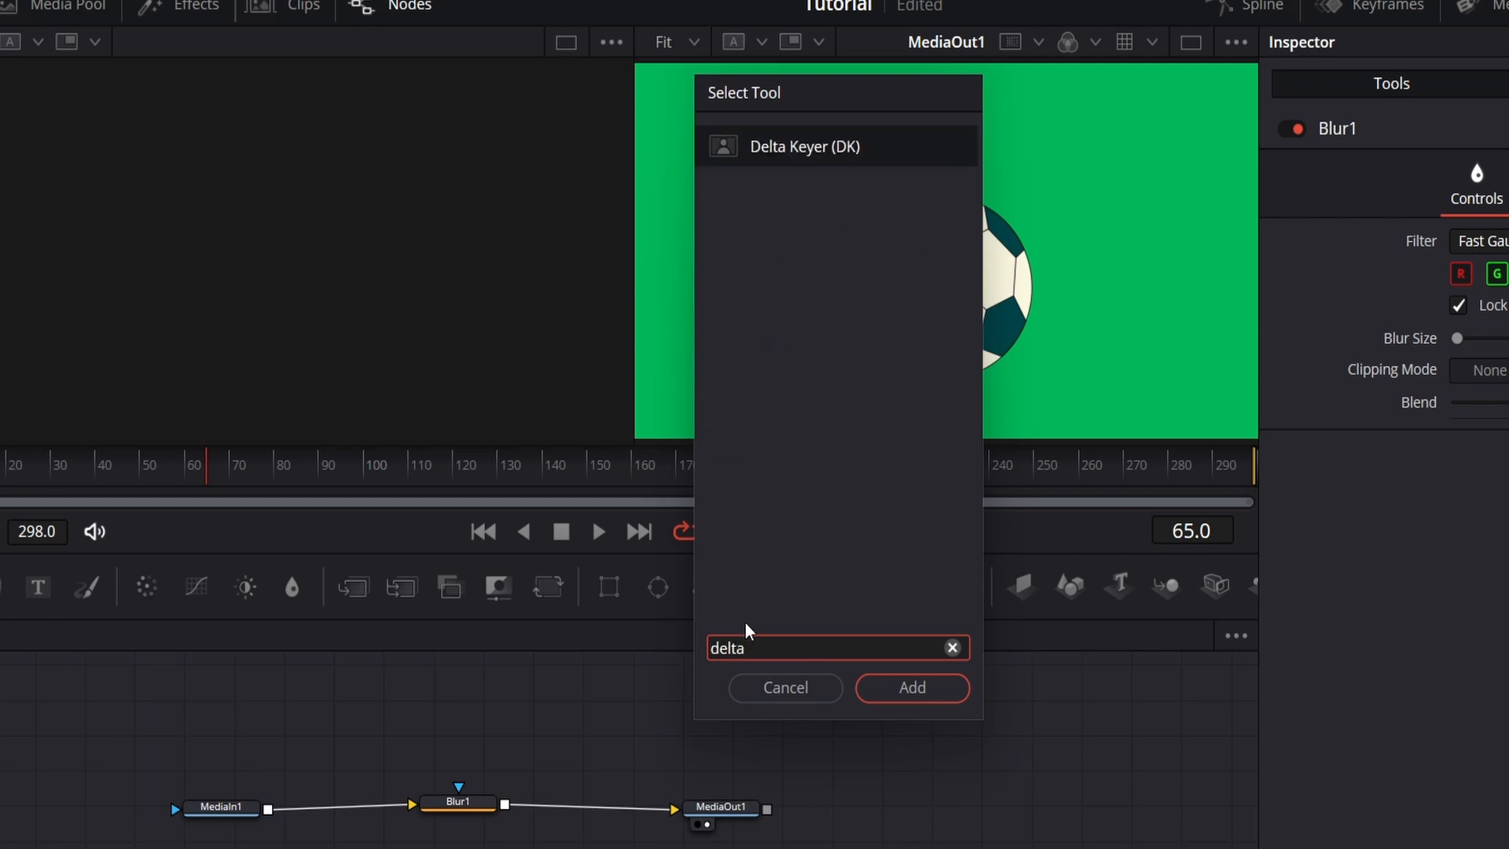
click(902, 688)
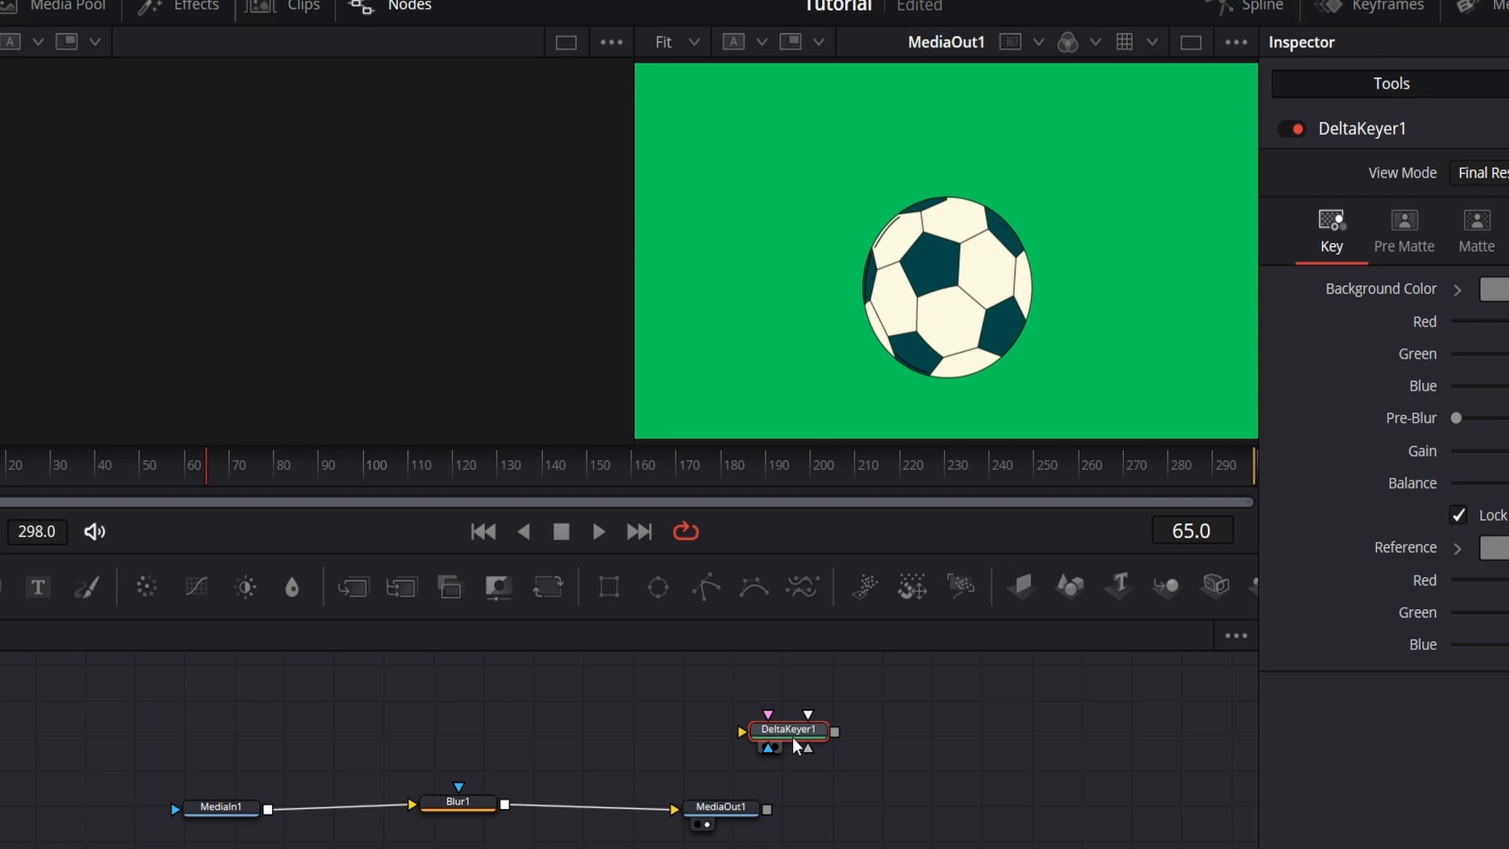
drag(817, 733, 575, 726)
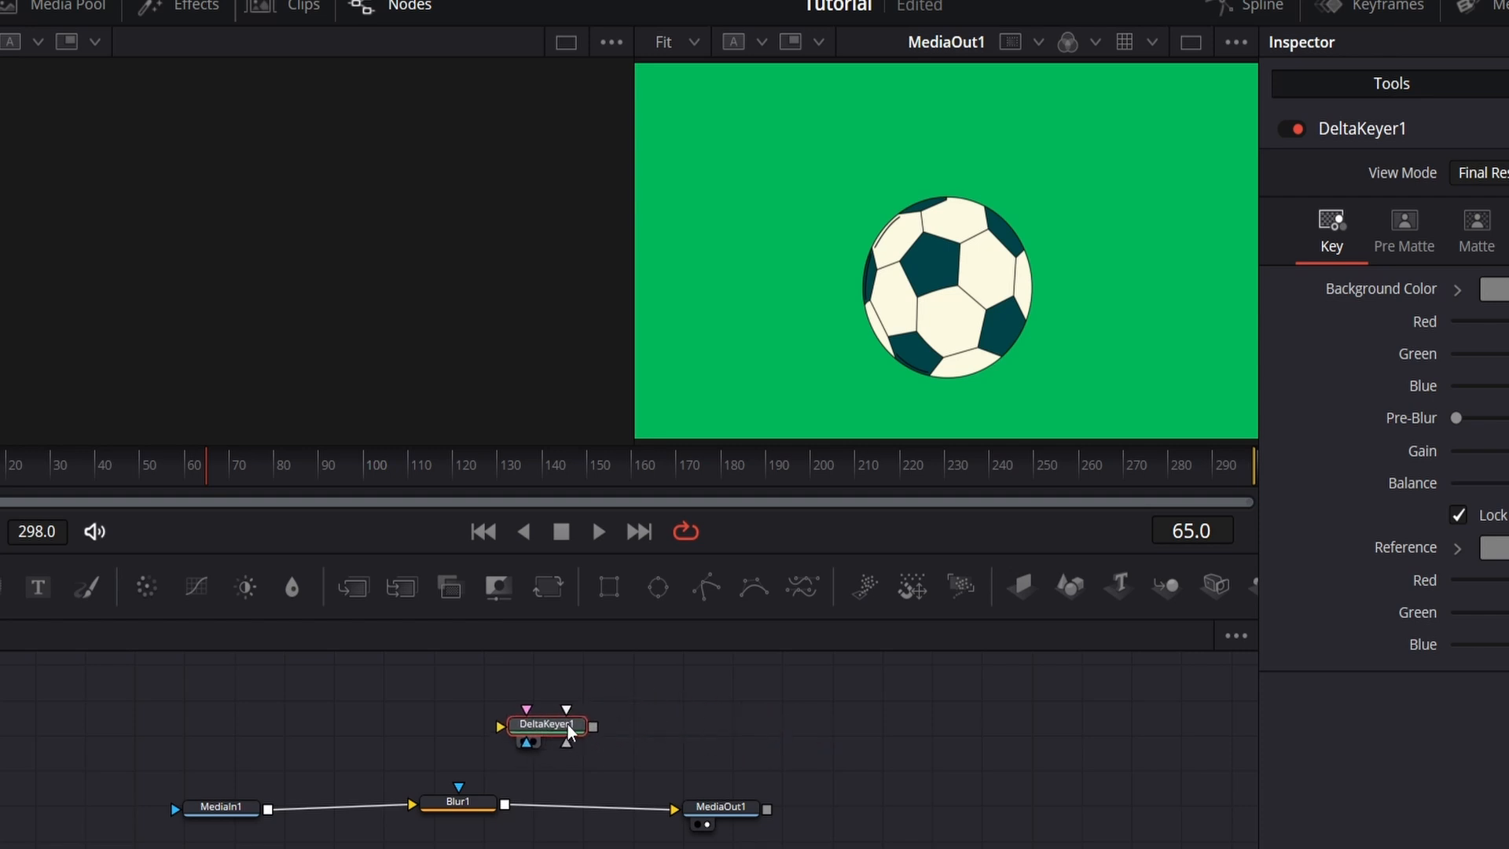
Step: Remove the Blur node from the chain so that MediaIn1 feeds MediaOut1 directly
click(468, 808)
key(ctrl+z)
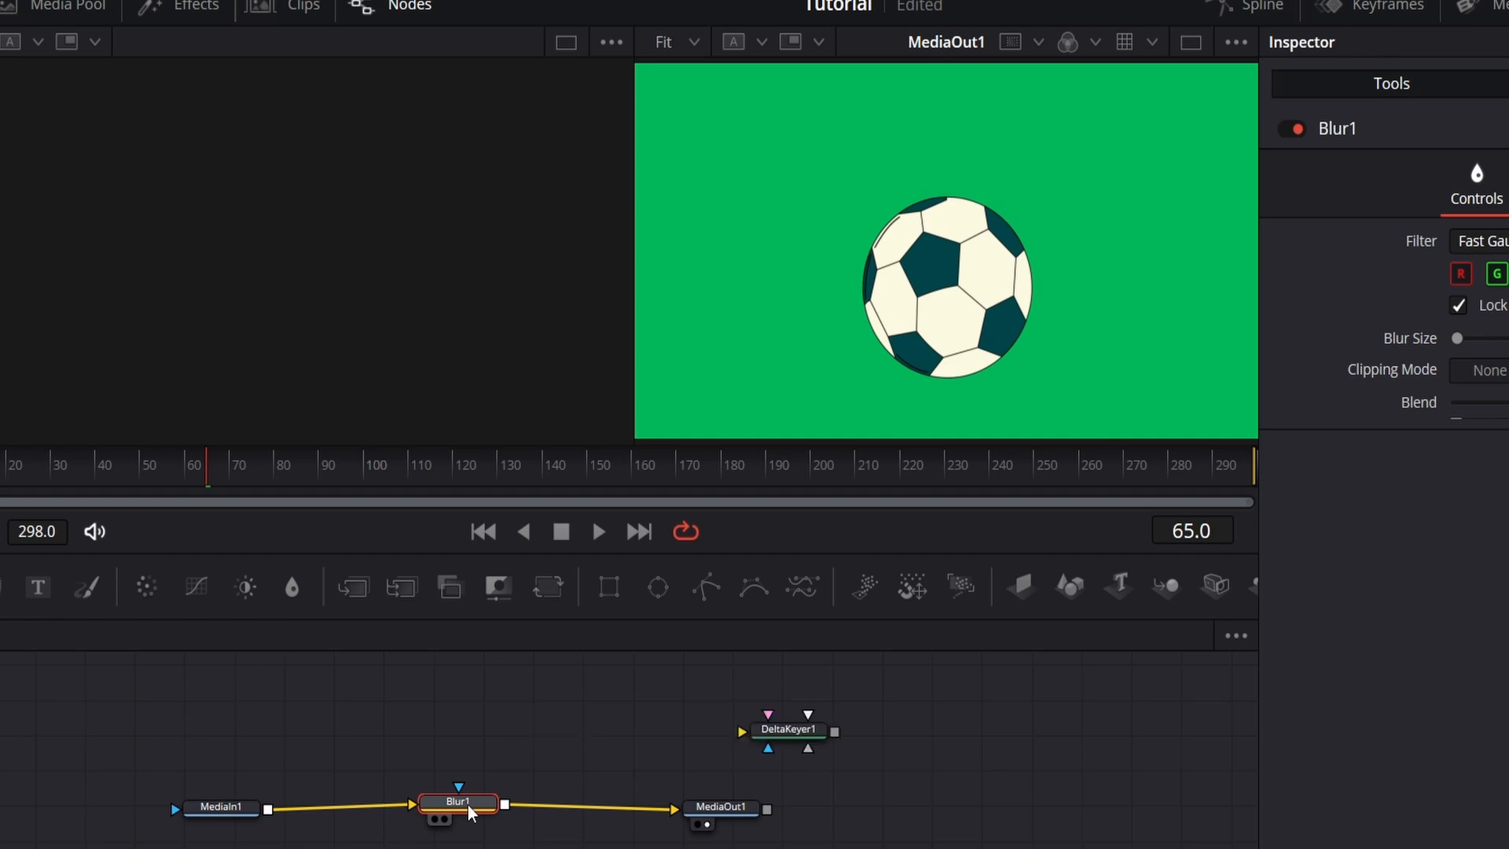
key(ctrl+z)
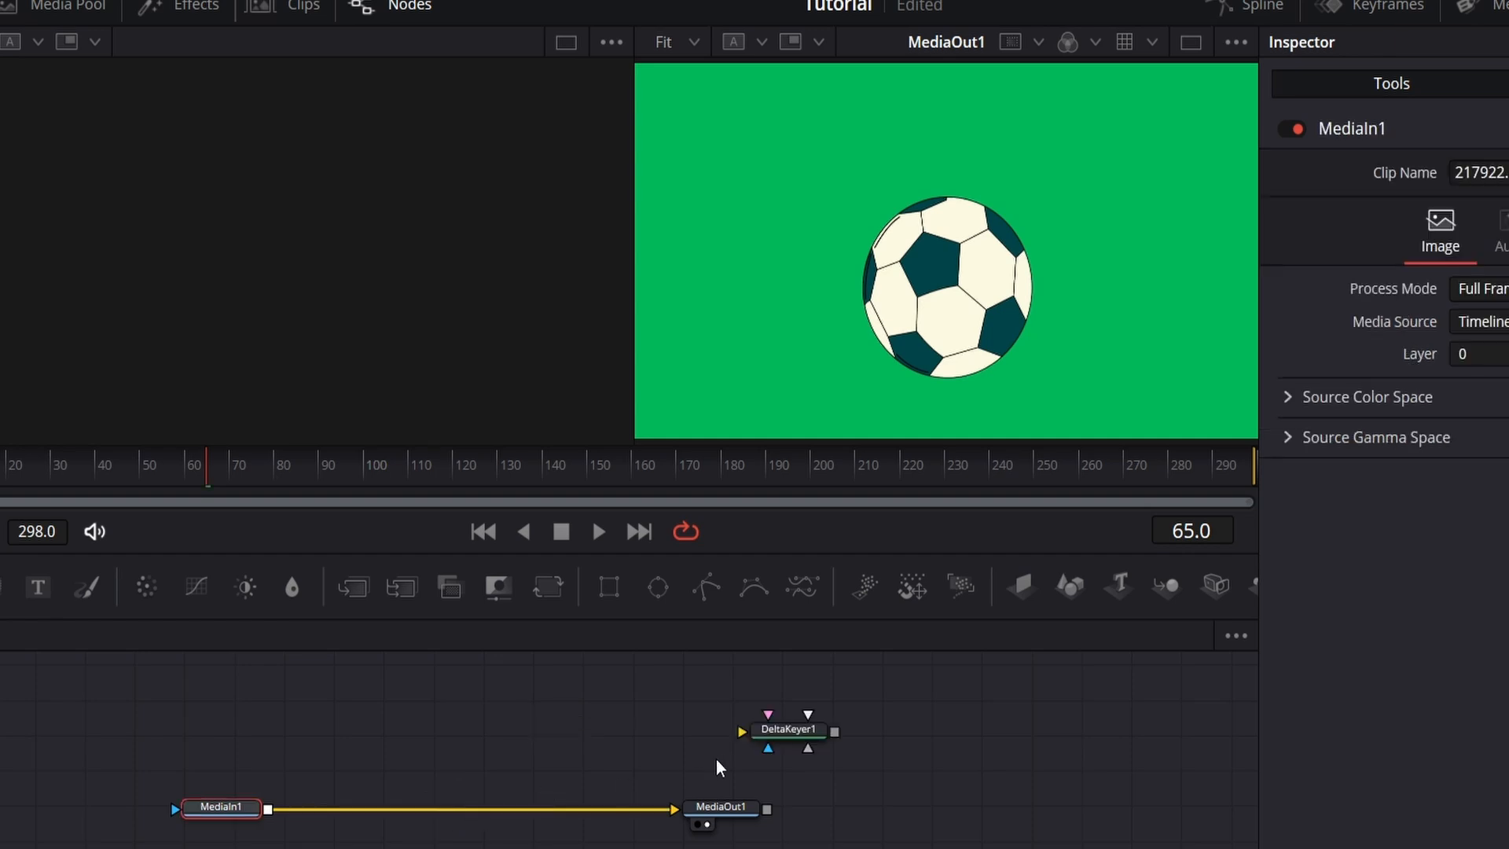
Step: Insert the loose Delta Keyer into the connection between MediaIn1 and MediaOut1 and place it close to MediaIn1
drag(768, 738, 503, 743)
click(502, 742)
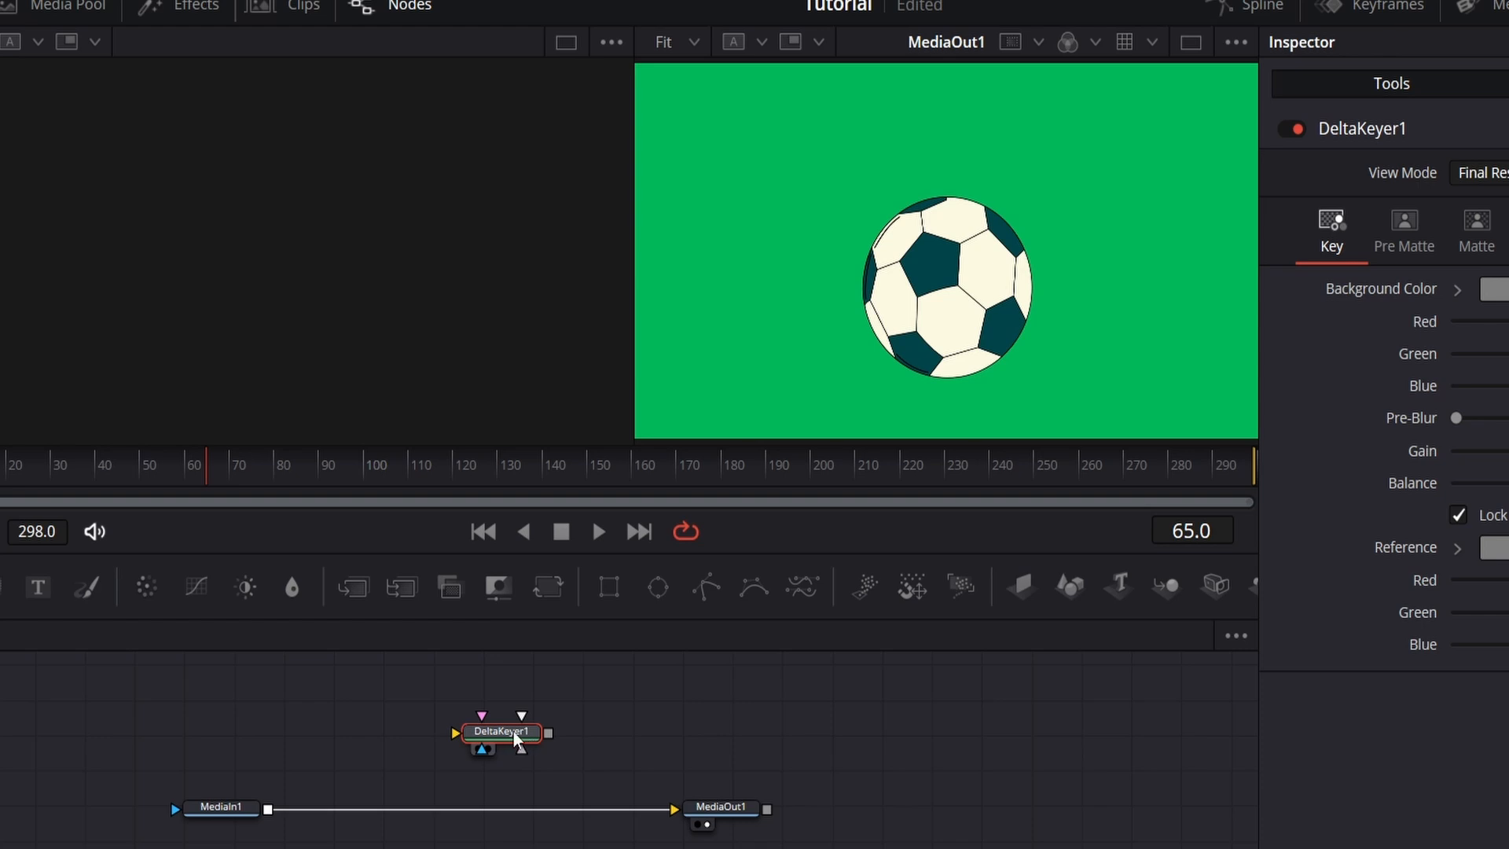
drag(517, 741, 483, 817)
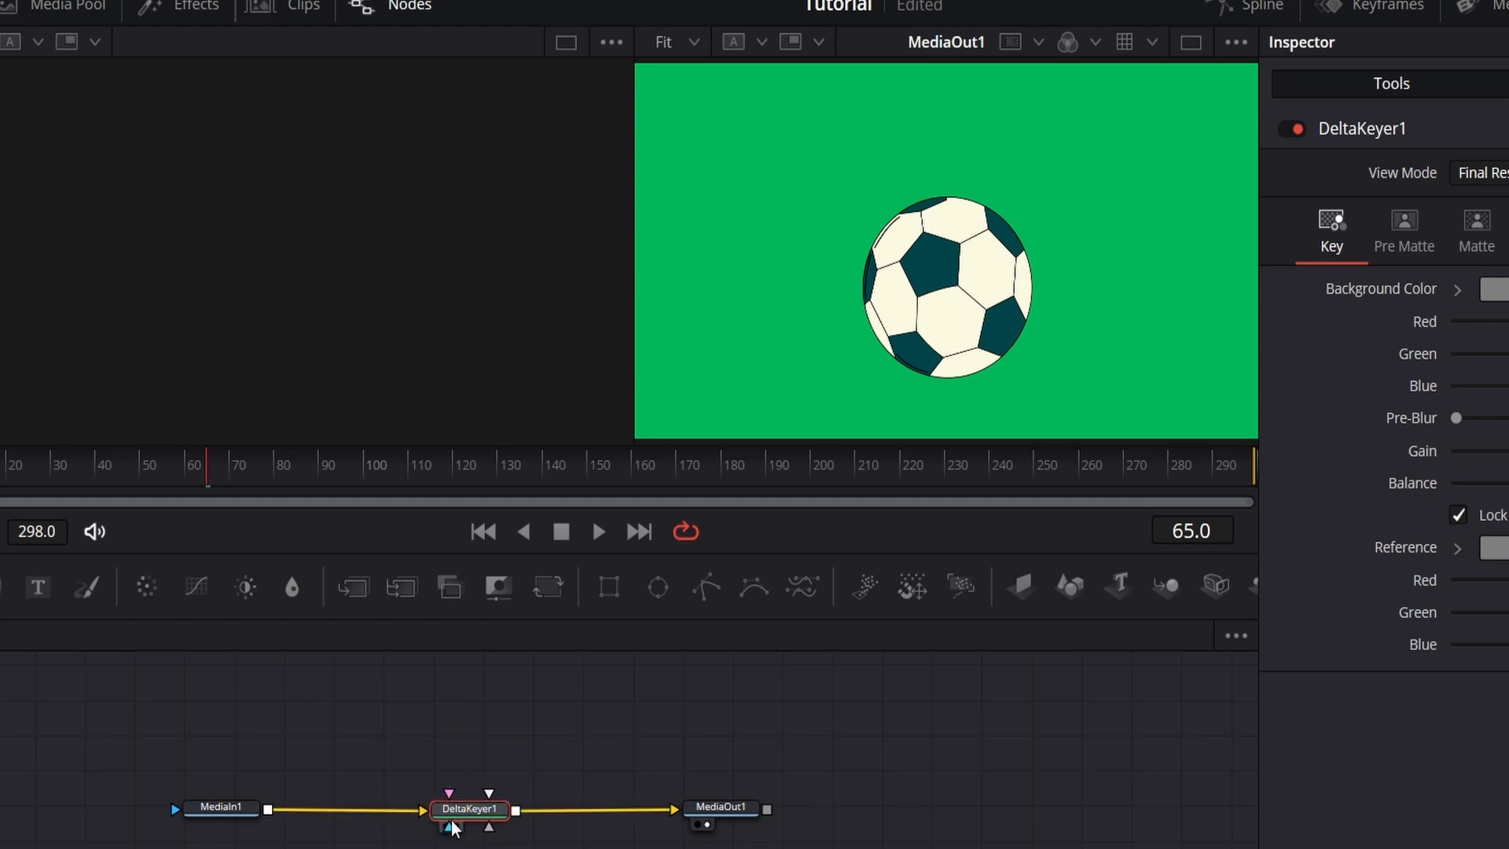
drag(452, 827, 395, 817)
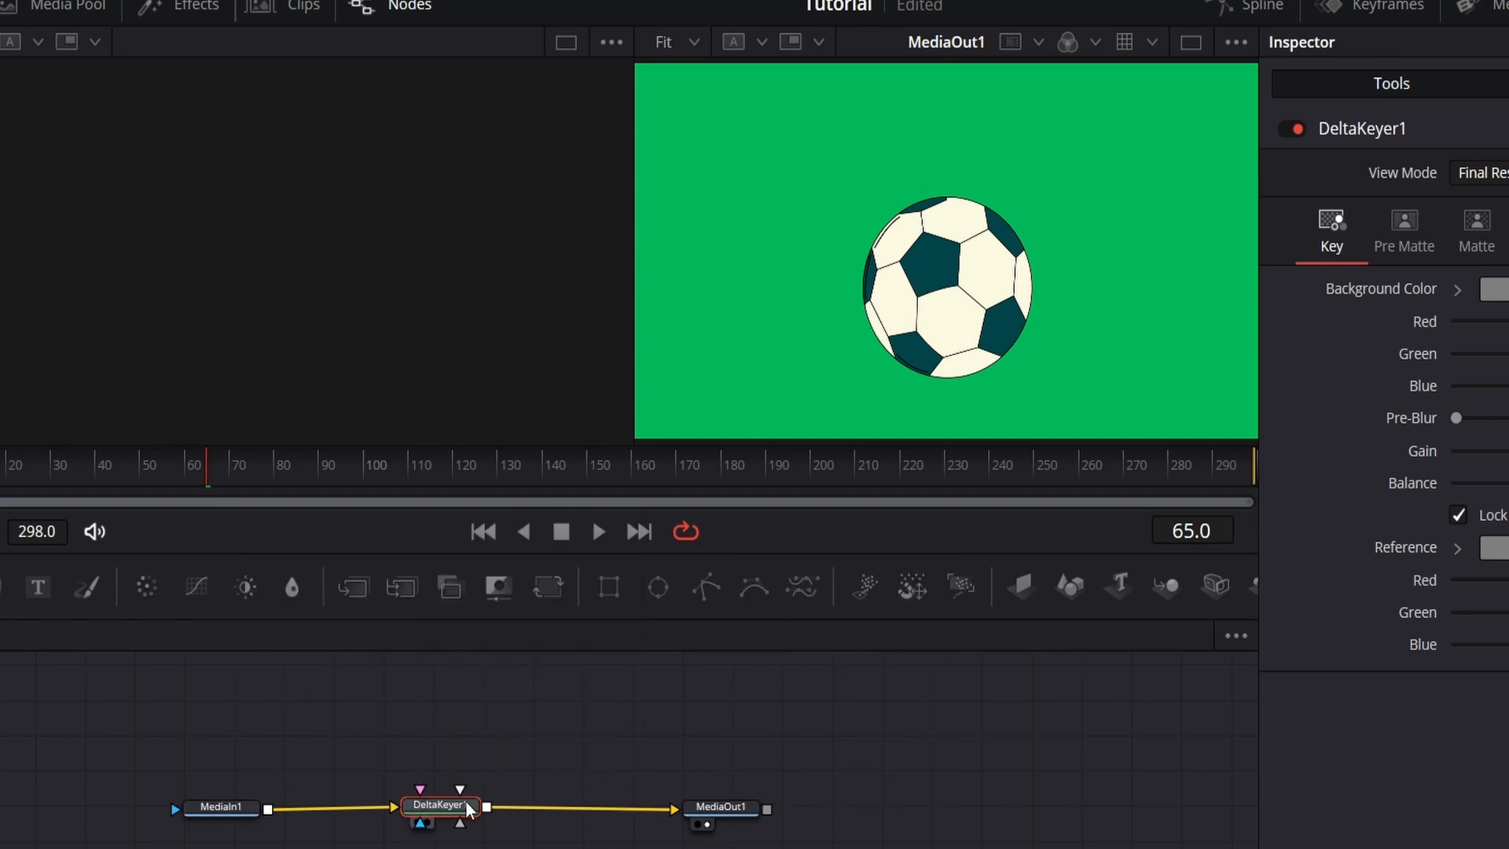
drag(471, 807, 393, 812)
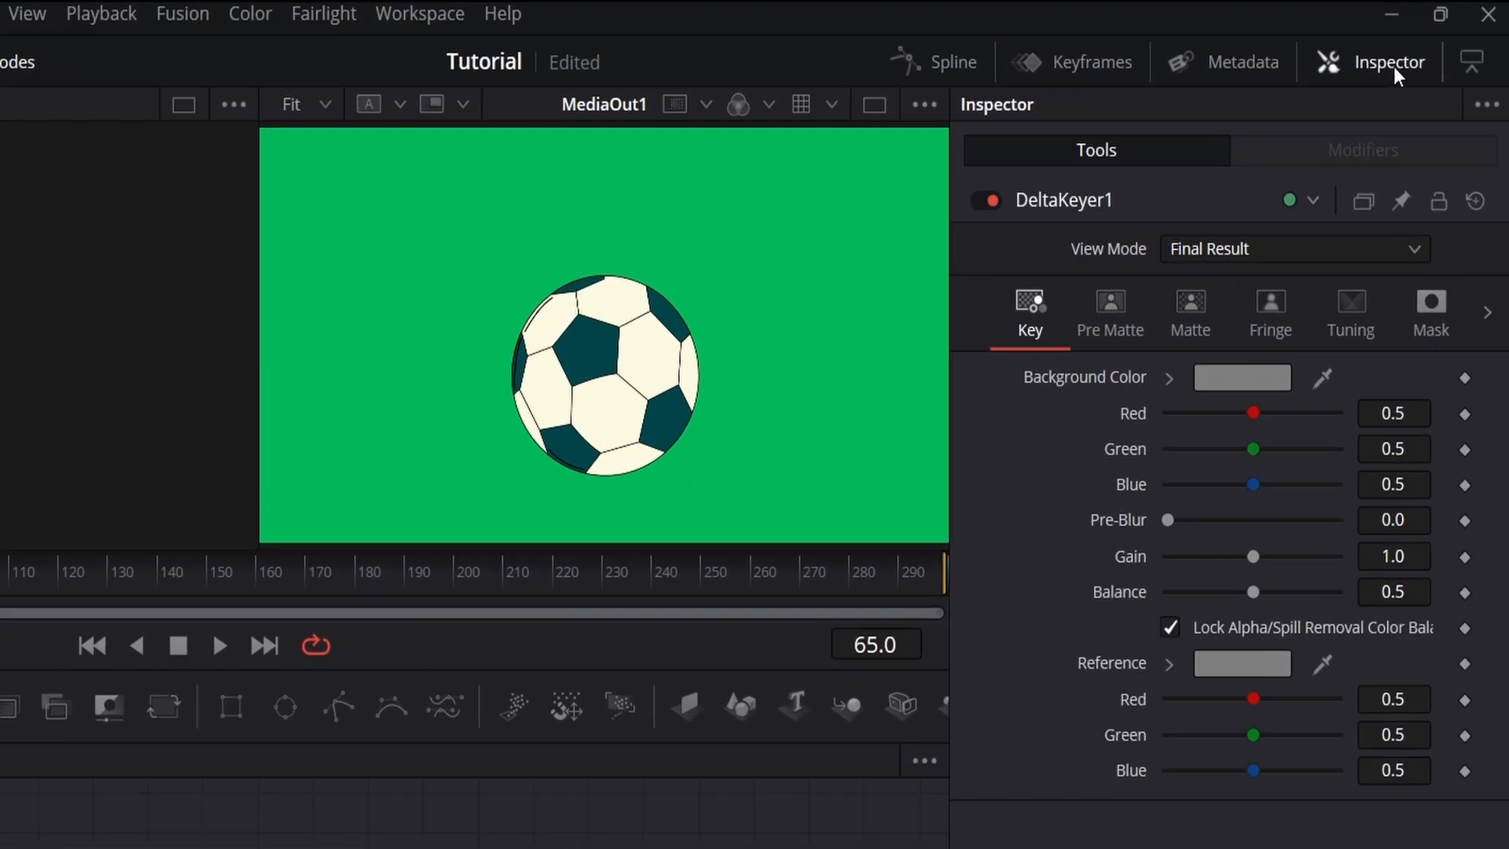
Step: Sample the green backdrop from the viewer as the Delta Keyer's Background Color
click(1393, 66)
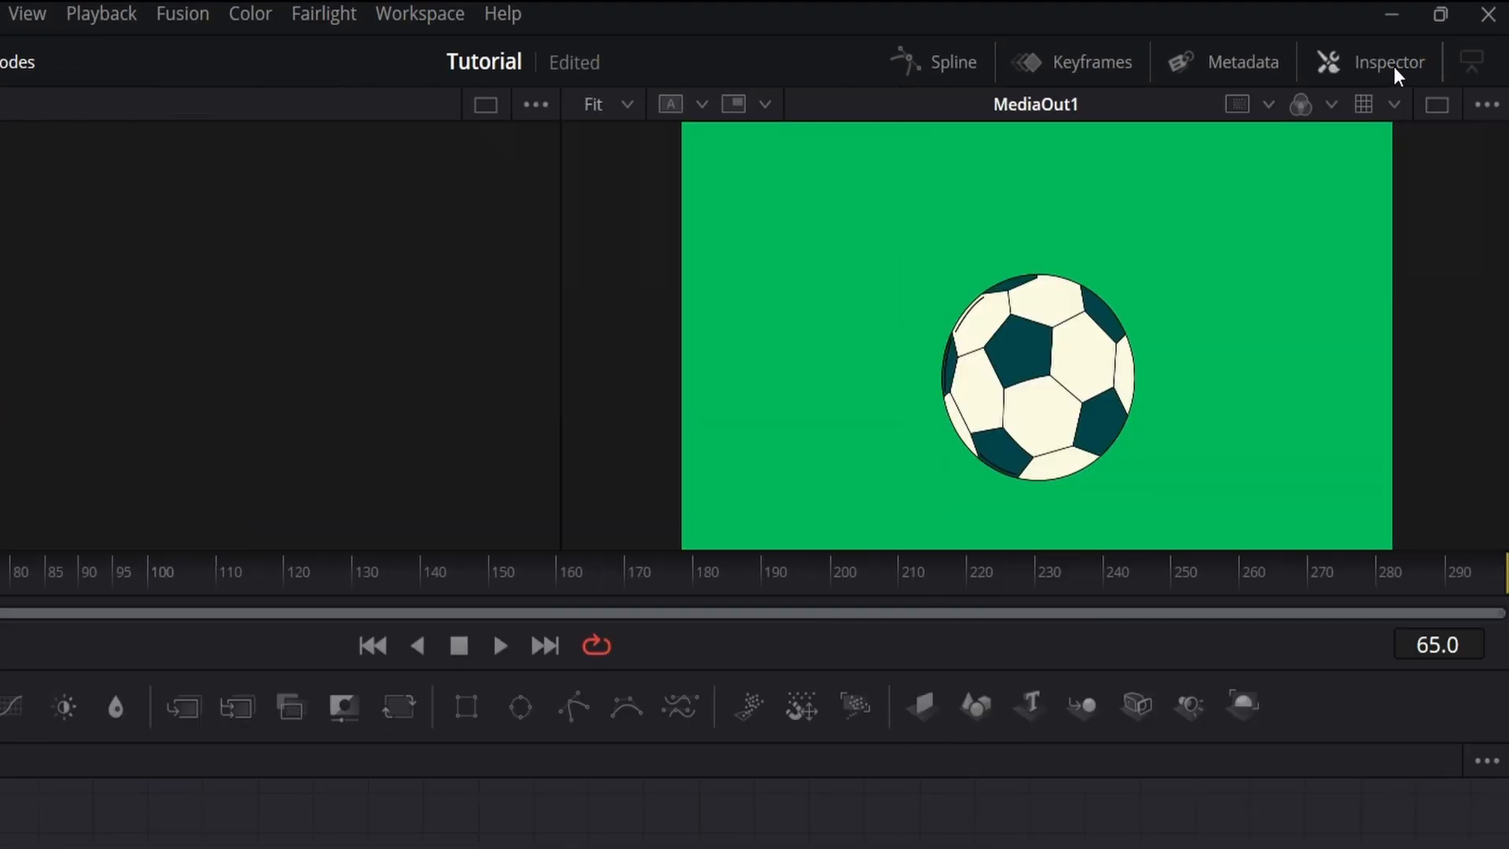
click(1393, 66)
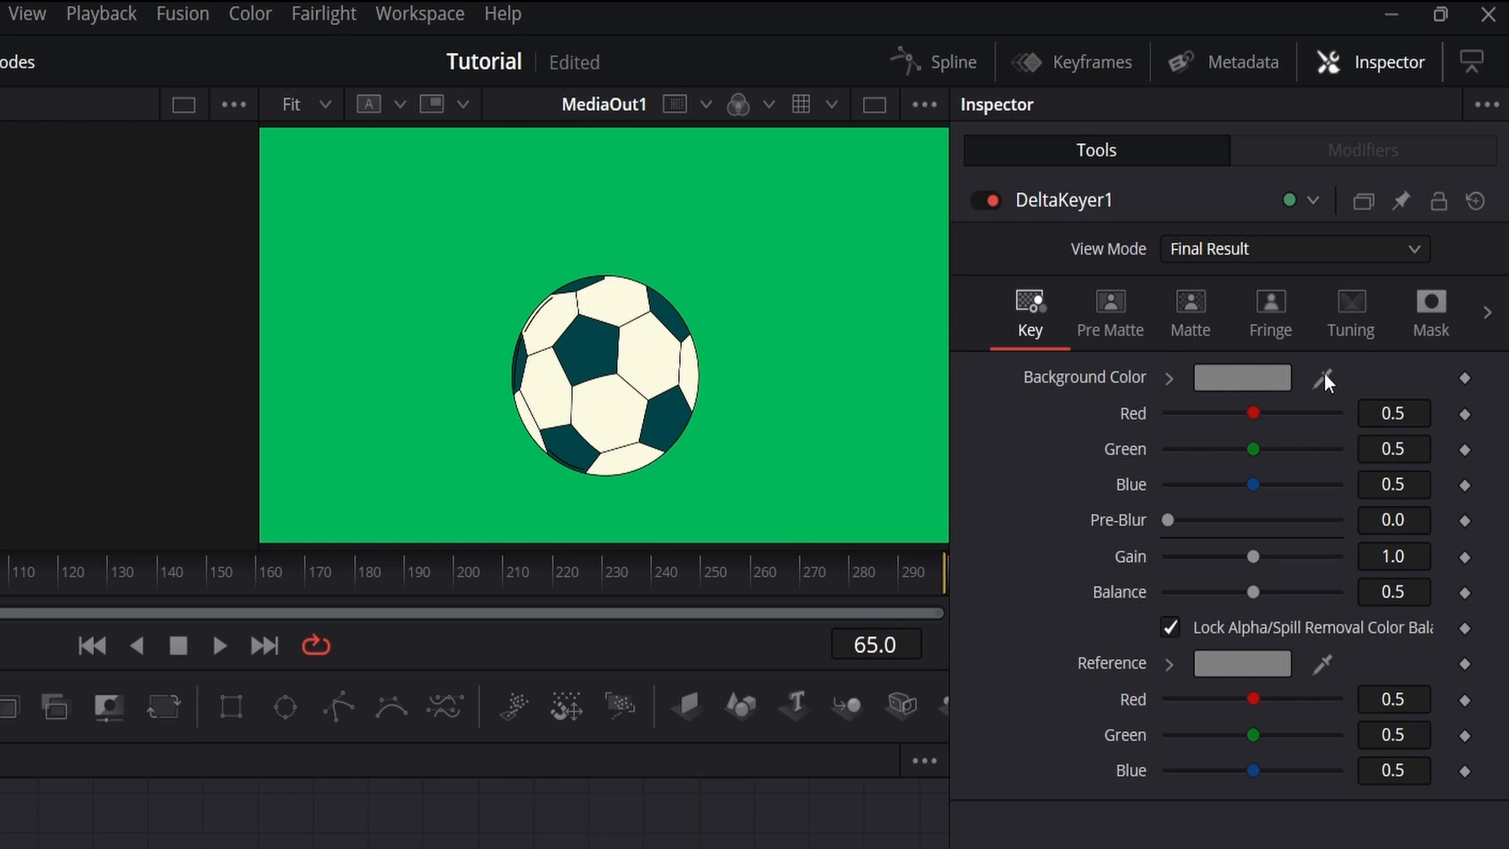
drag(1324, 374, 846, 299)
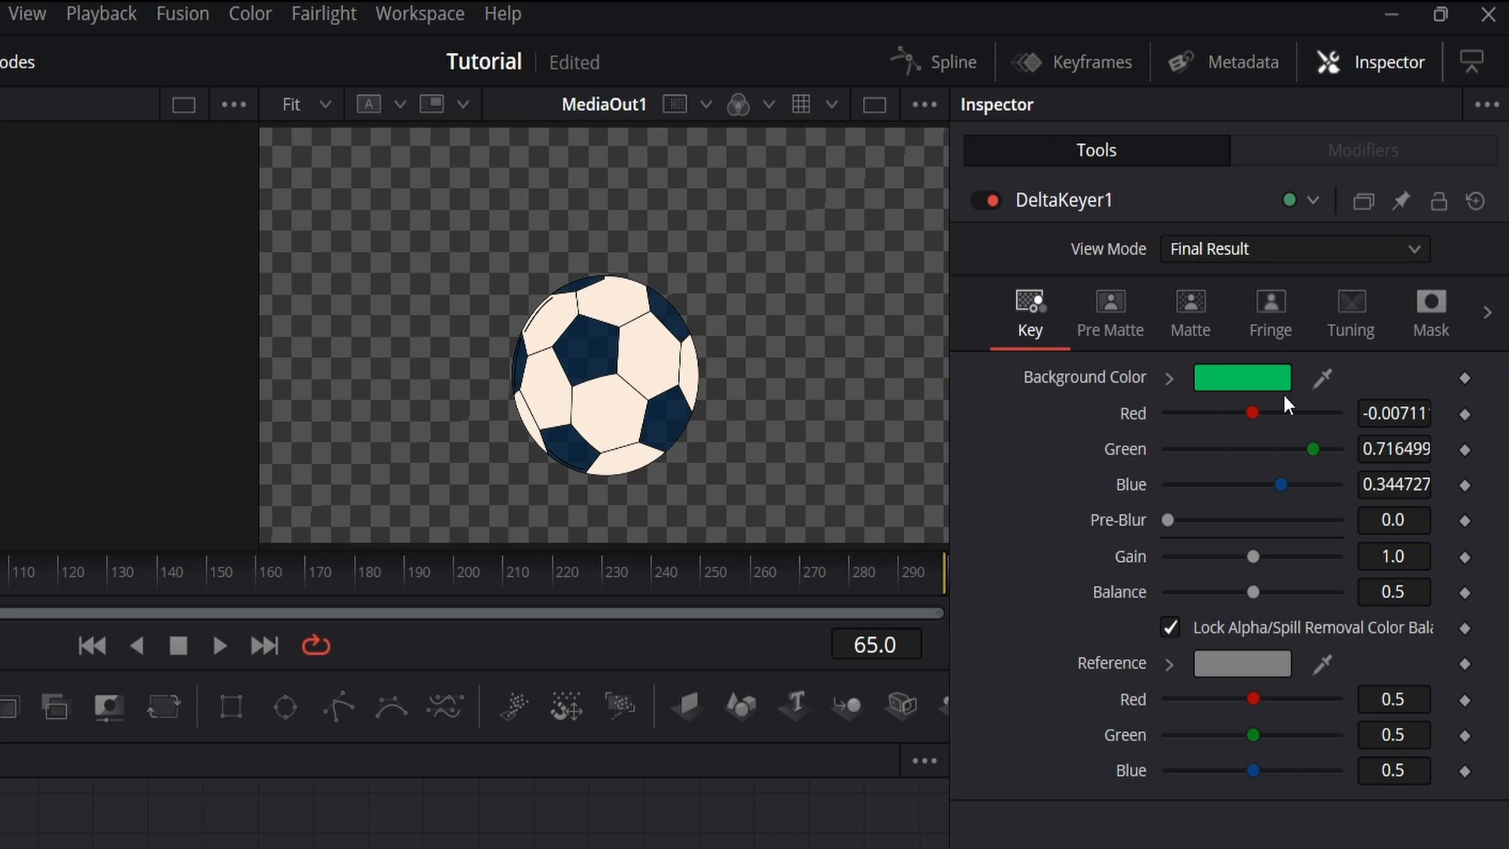
click(1254, 383)
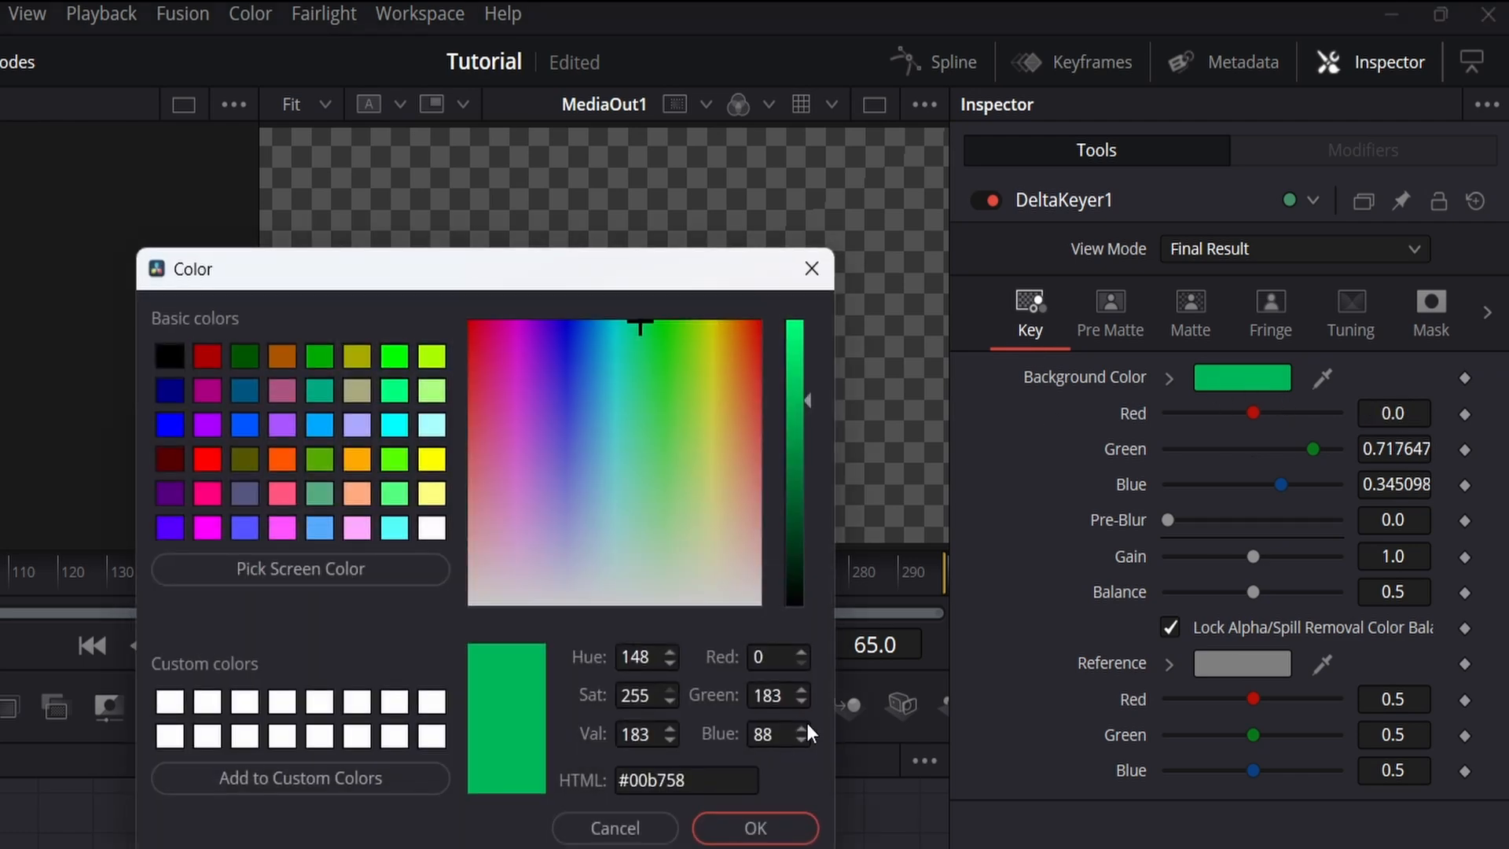
click(747, 829)
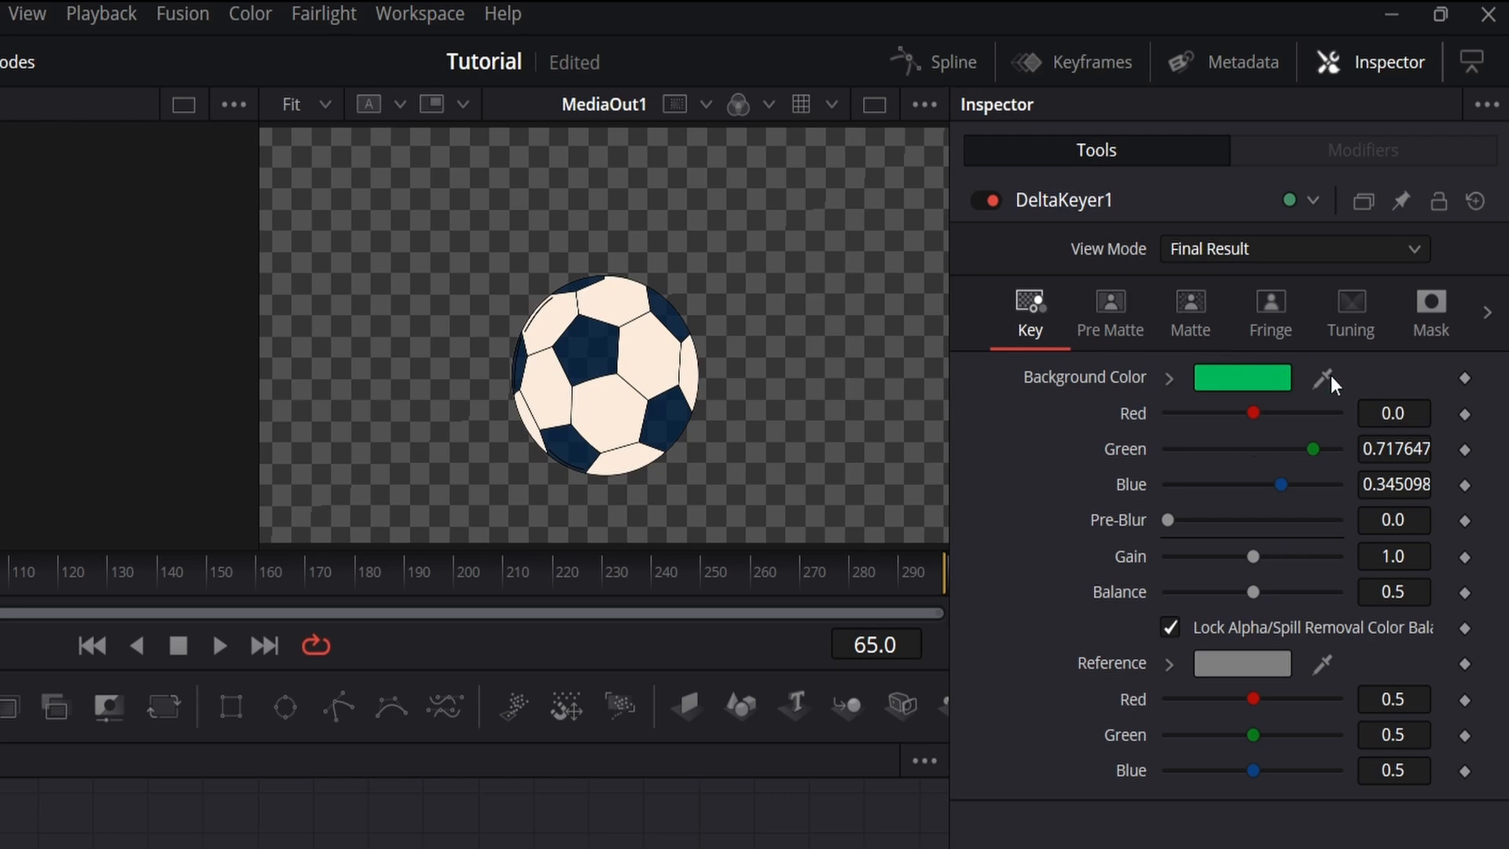
drag(1328, 377, 803, 231)
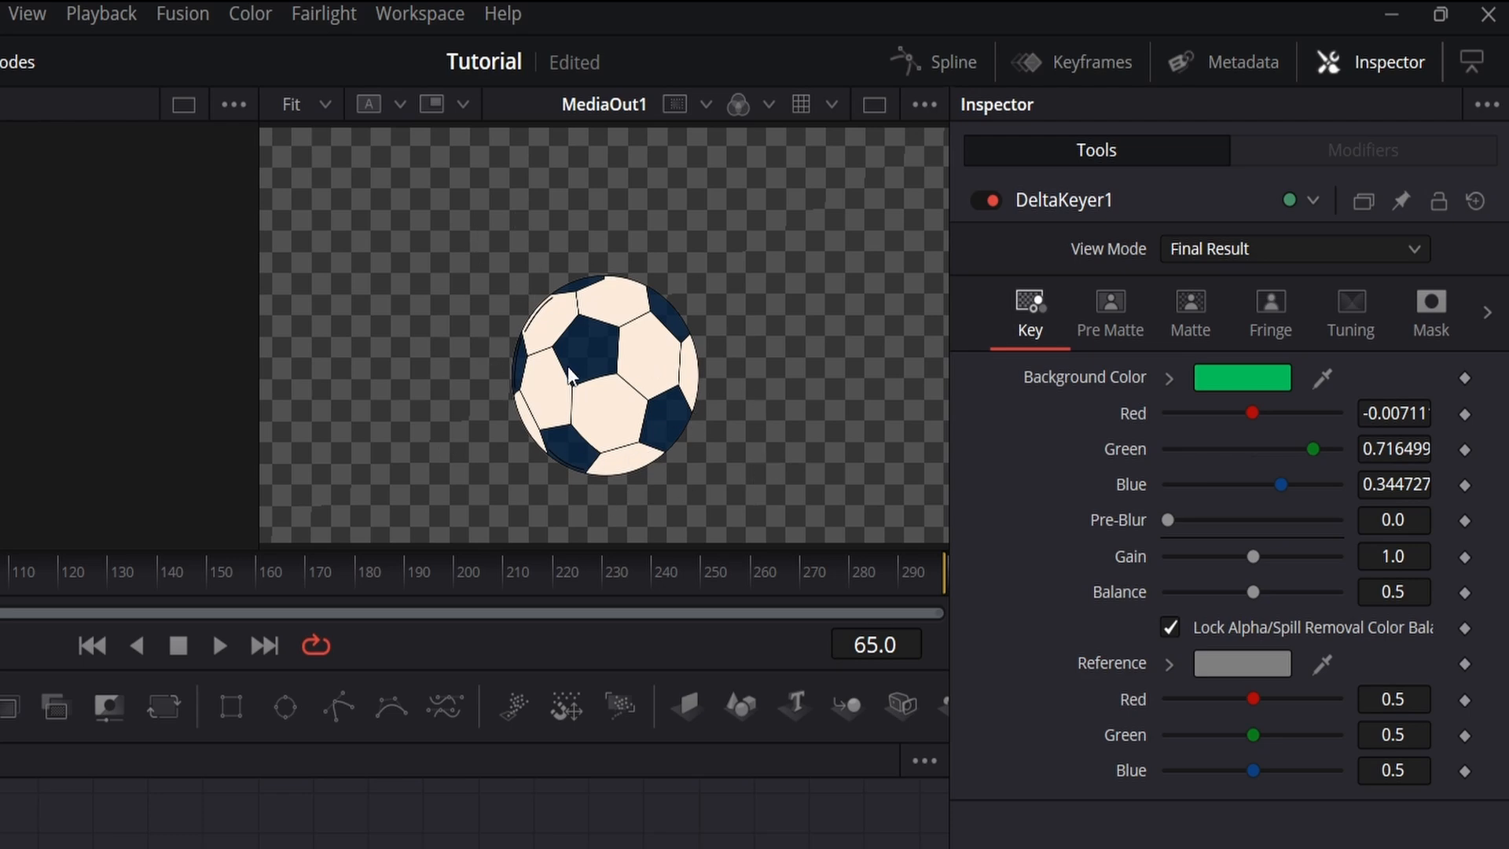
Step: Examine the keyed ball's dark panels up close for unwanted transparency and fit the whole frame back in the viewer
scroll(583, 351, up, 2)
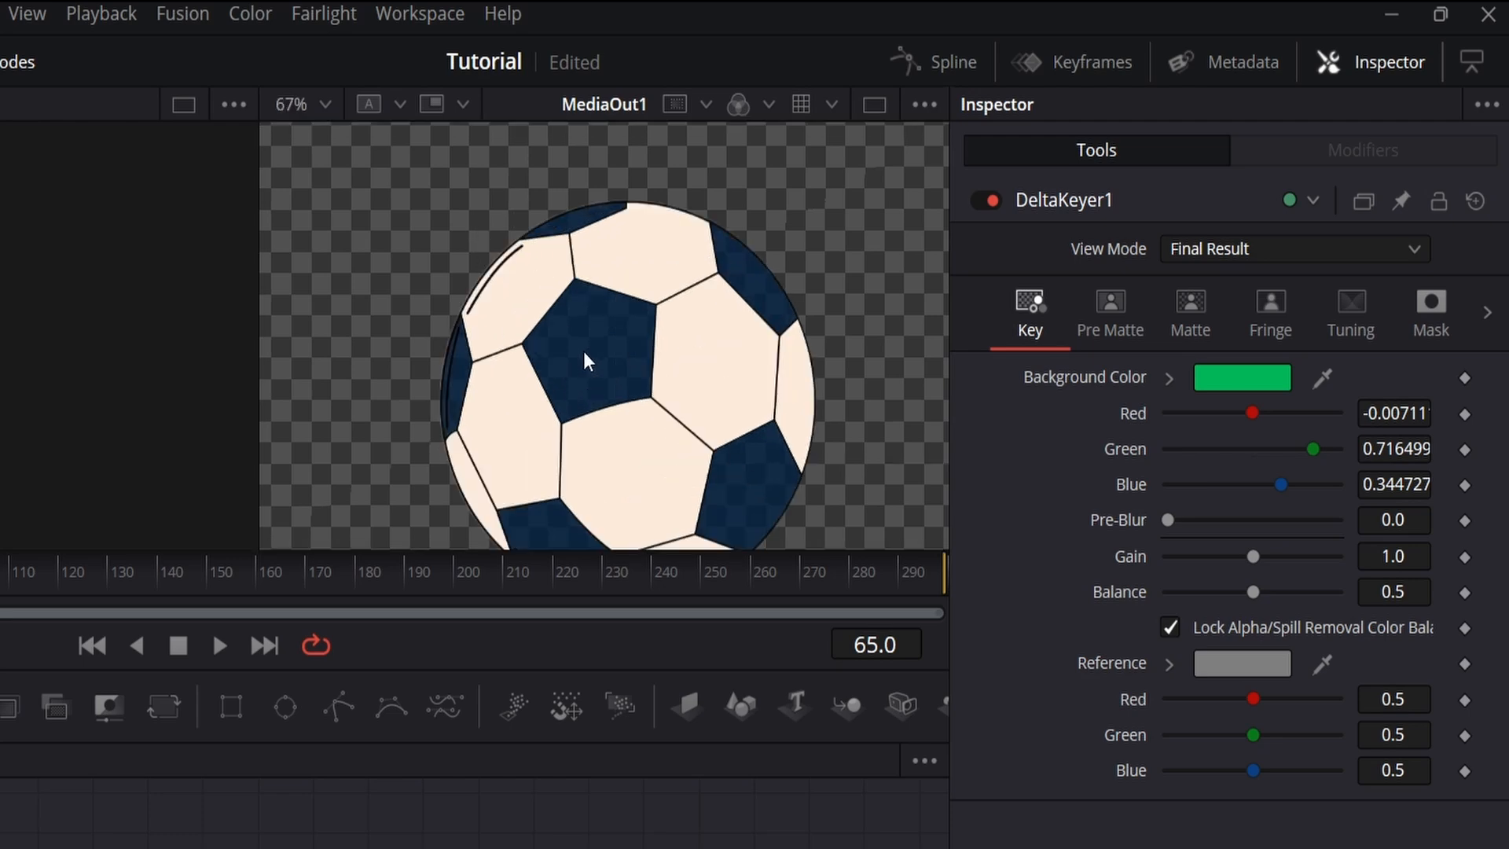
scroll(583, 352, up, 3)
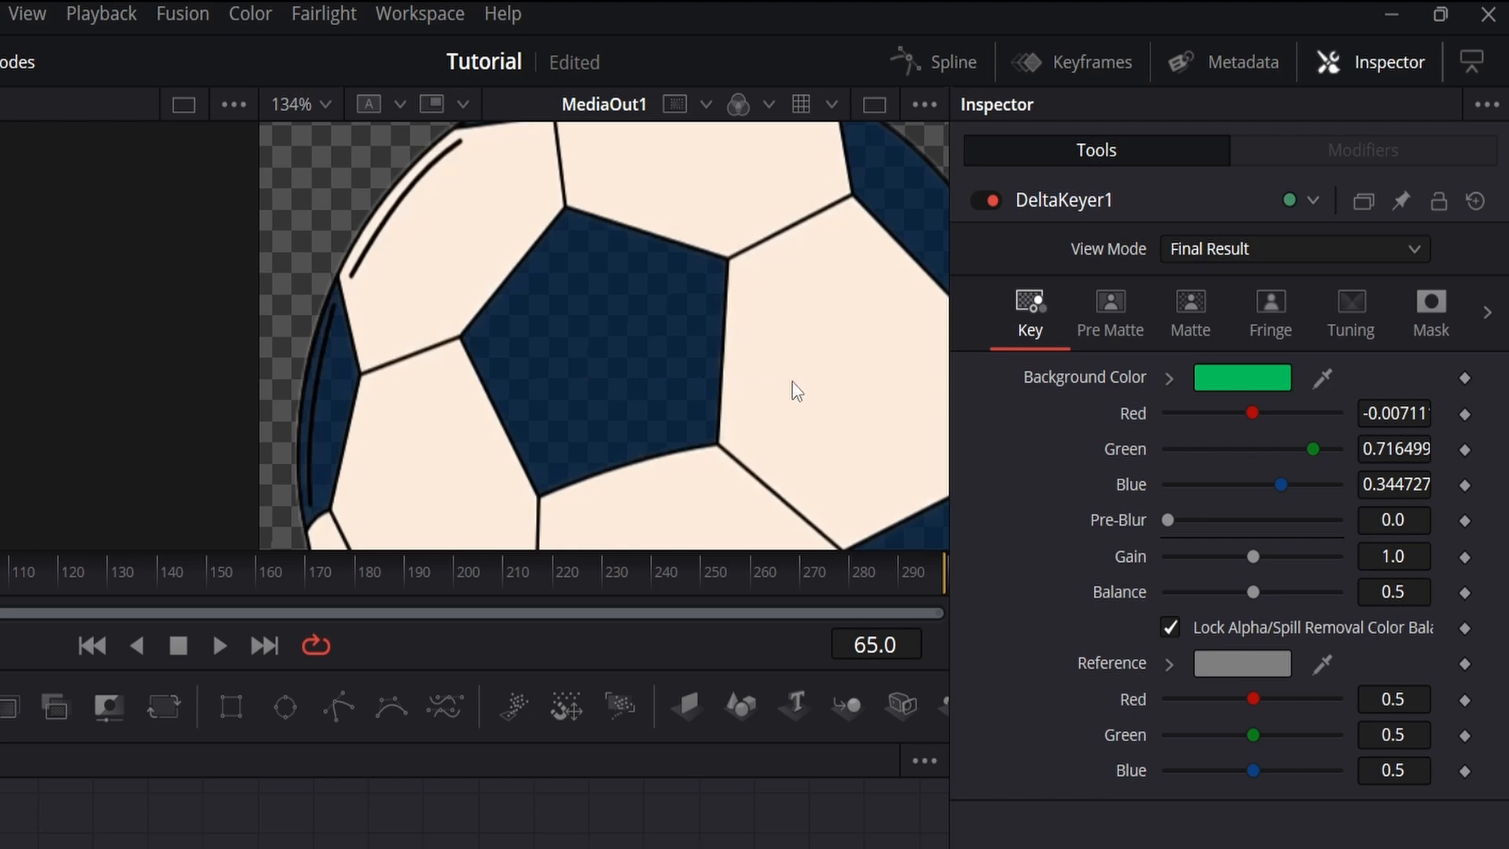
click(330, 102)
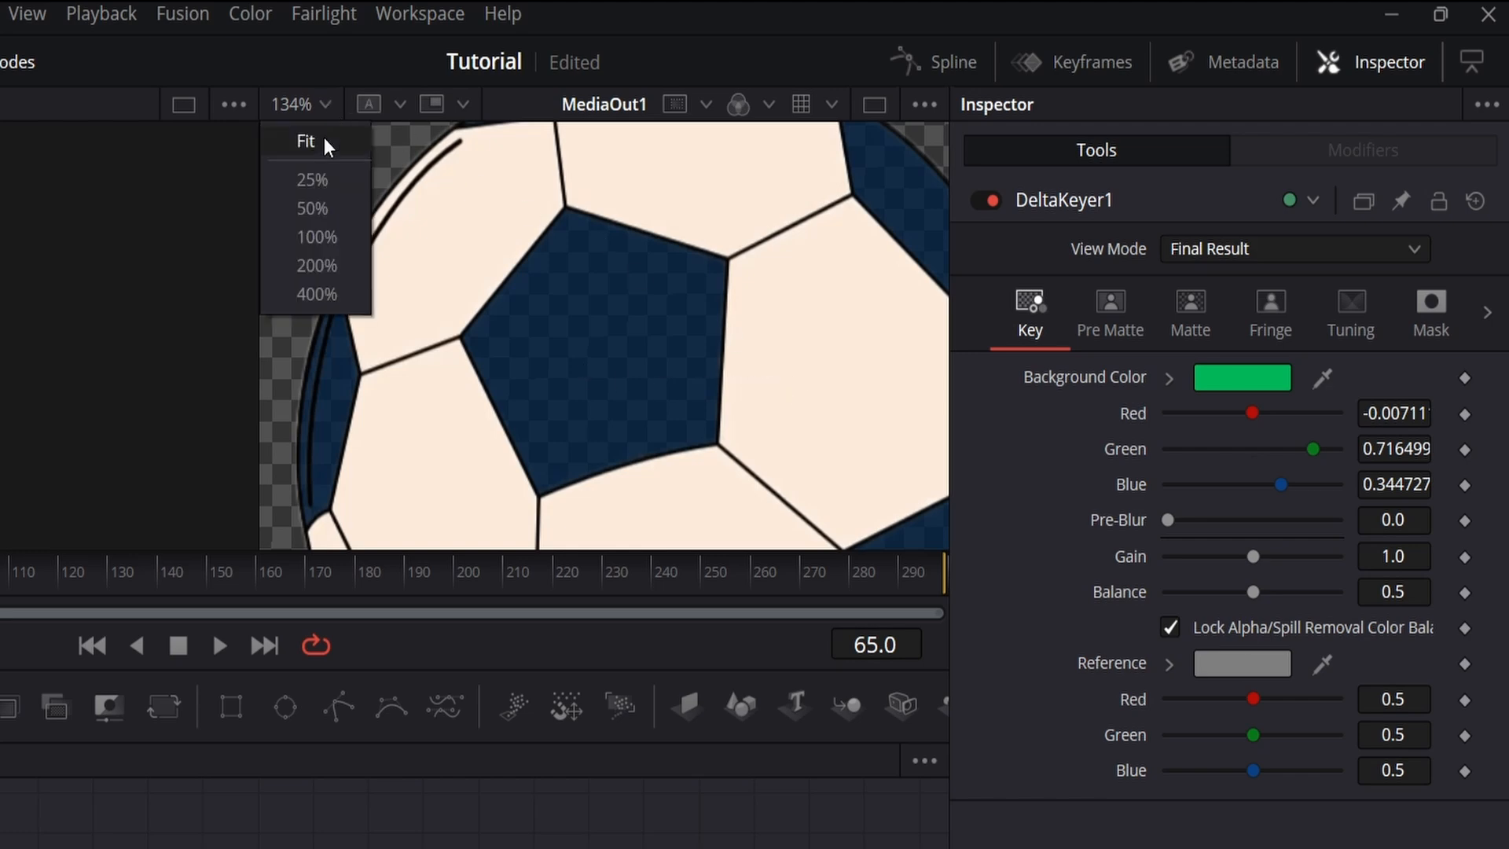
click(324, 141)
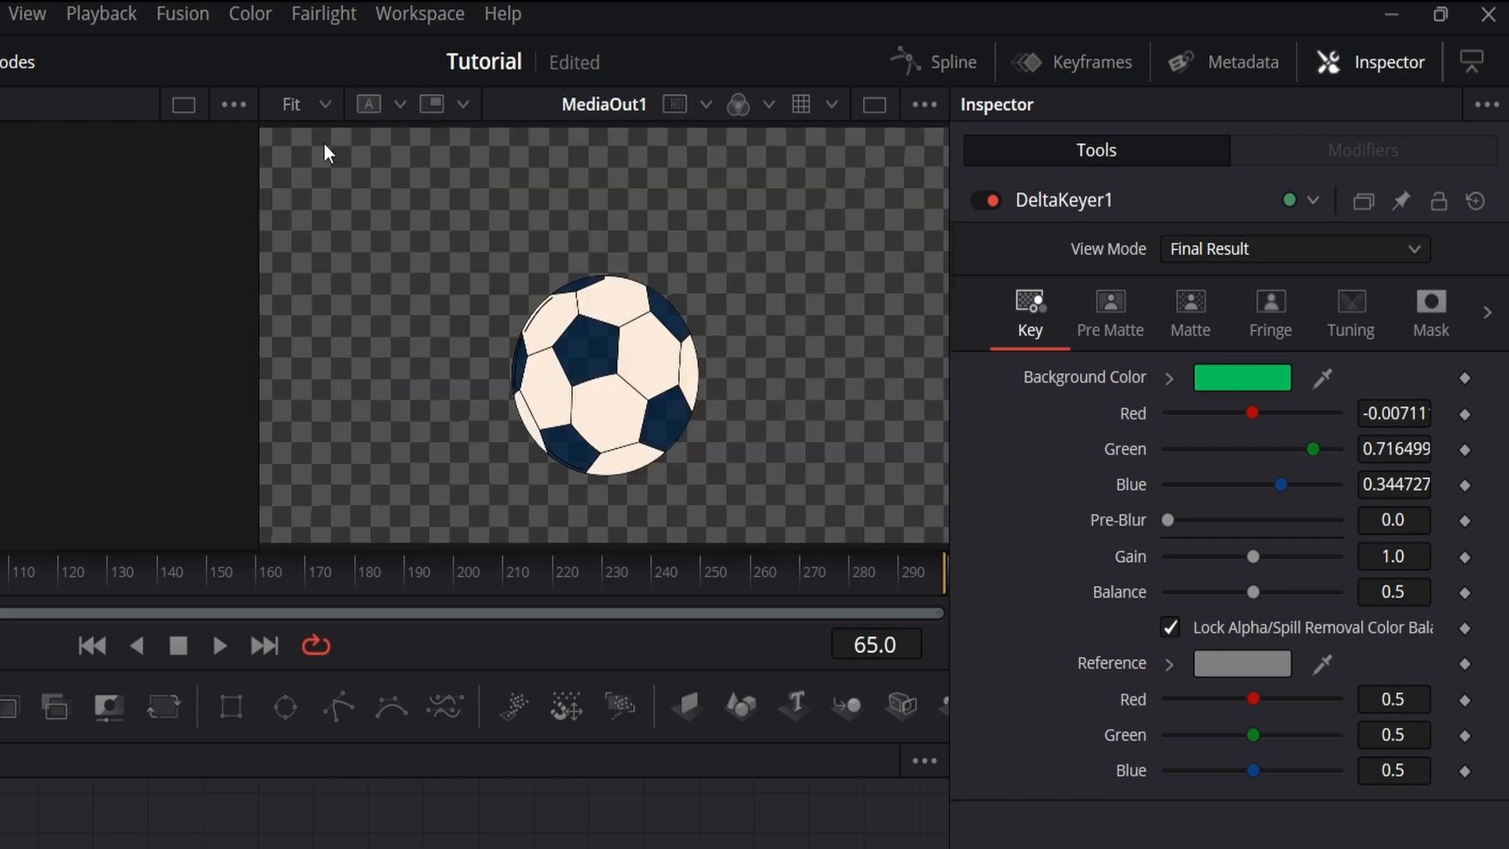
Step: Display the Delta Keyer's Matte in the viewer and set the matte threshold's High value to about 0.372
click(1212, 337)
click(1261, 253)
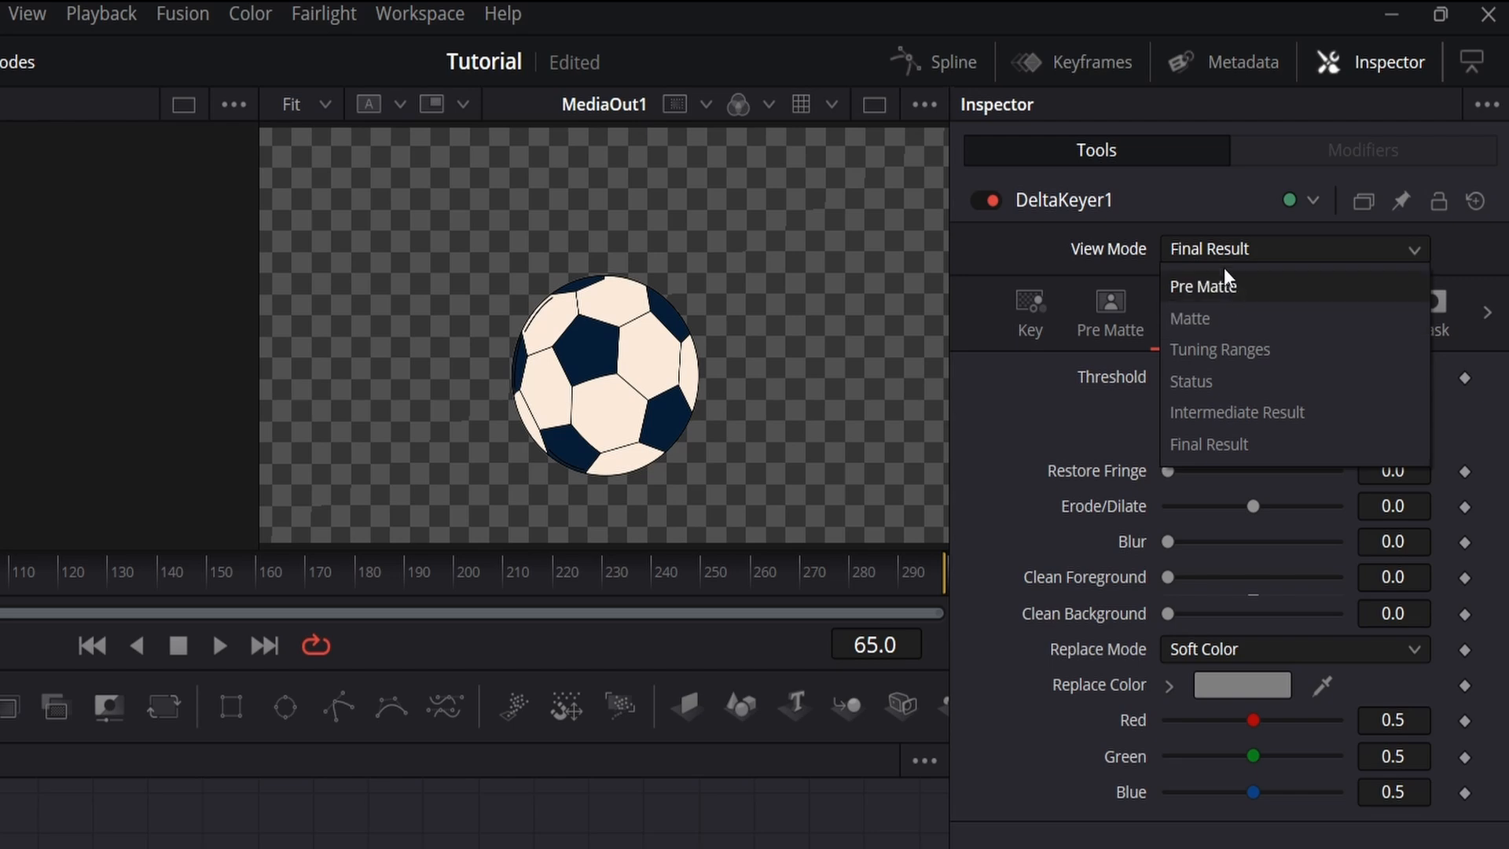
click(1209, 320)
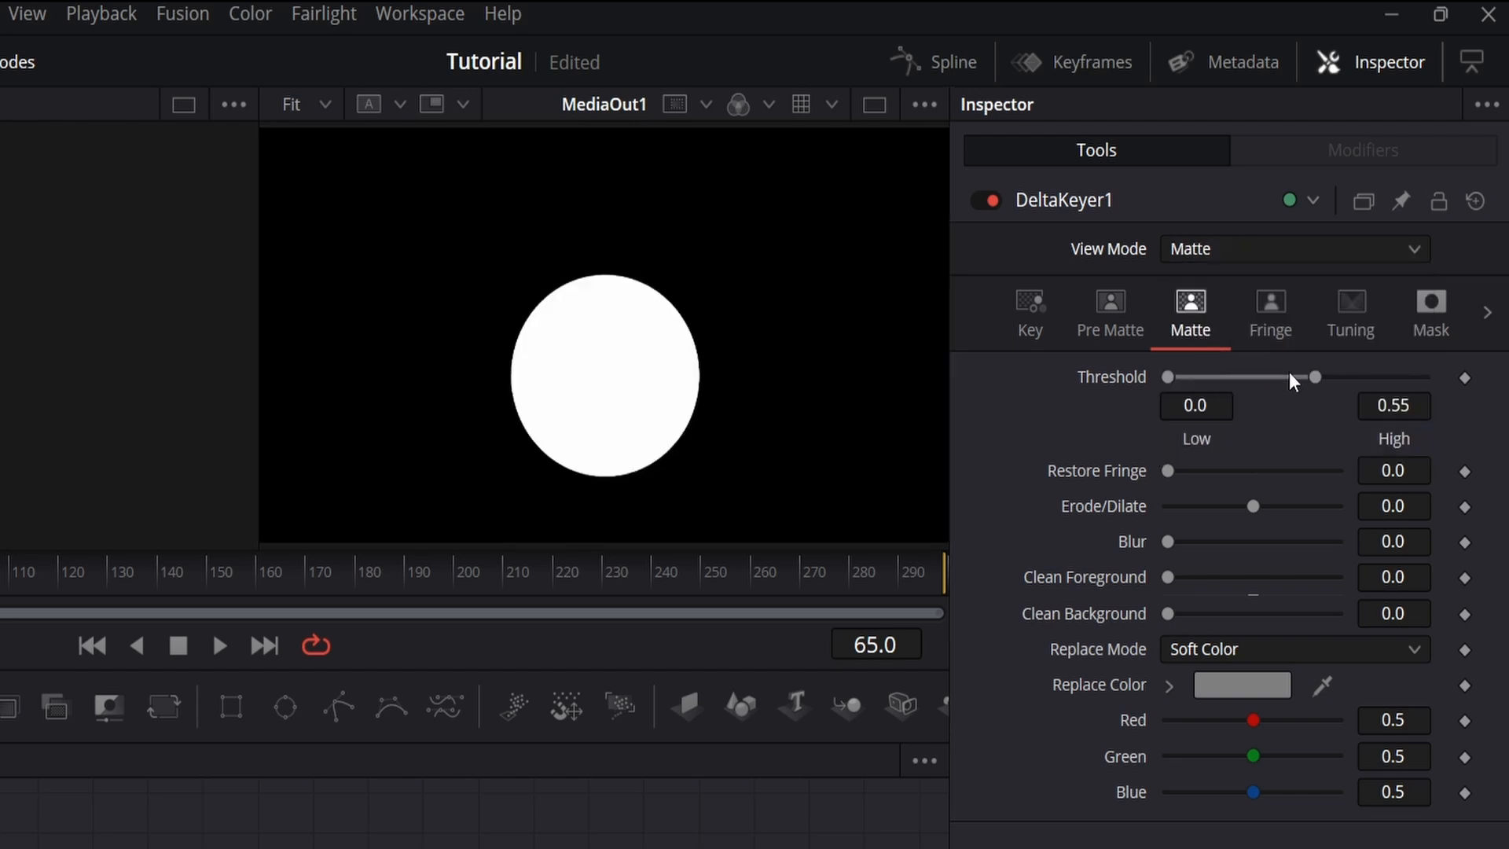
drag(1314, 371, 1437, 384)
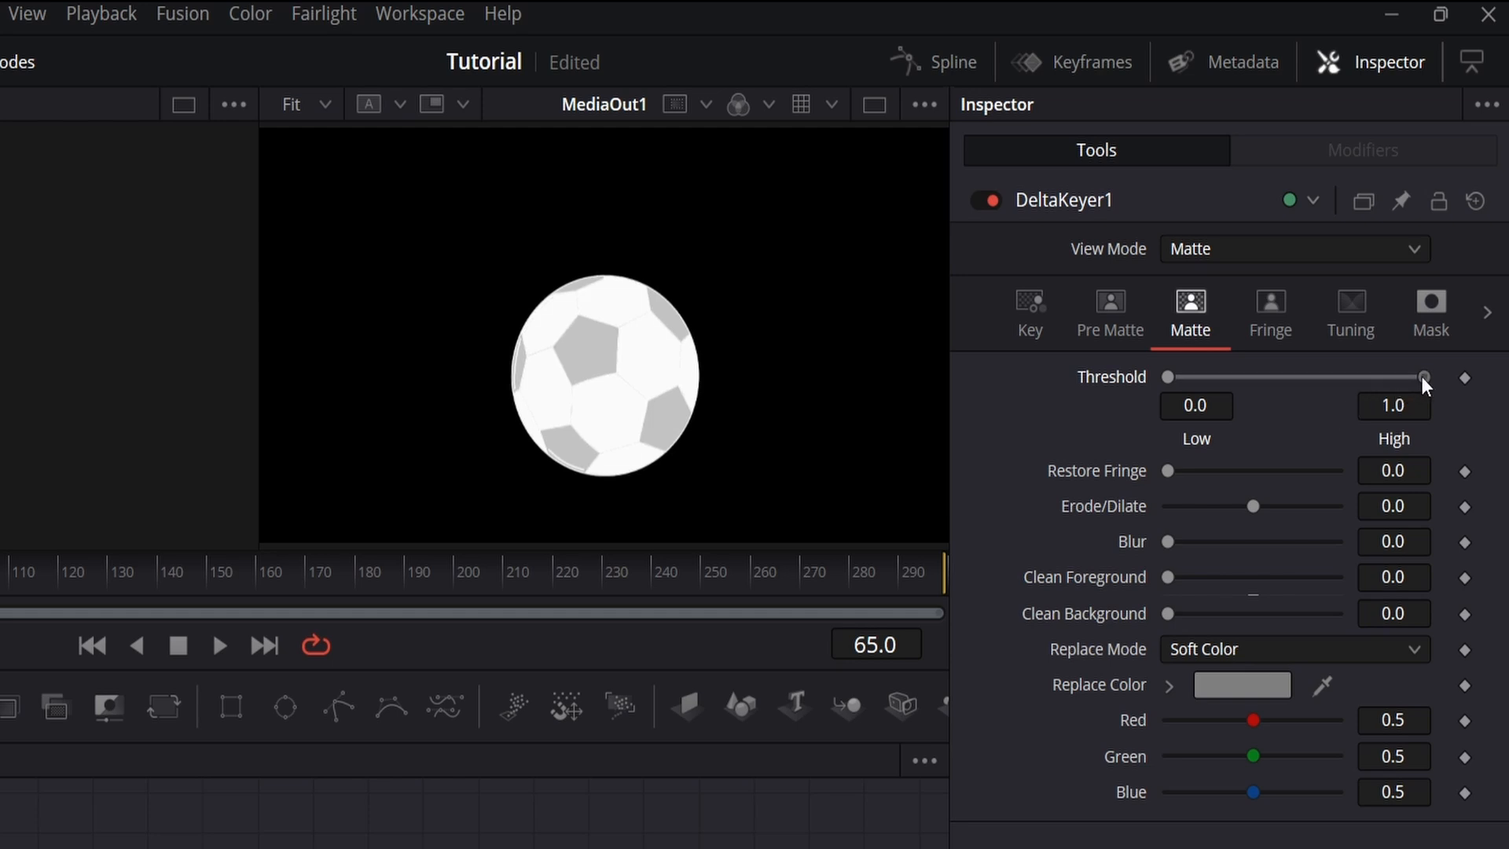
drag(1421, 375, 1373, 376)
drag(1336, 377, 1279, 379)
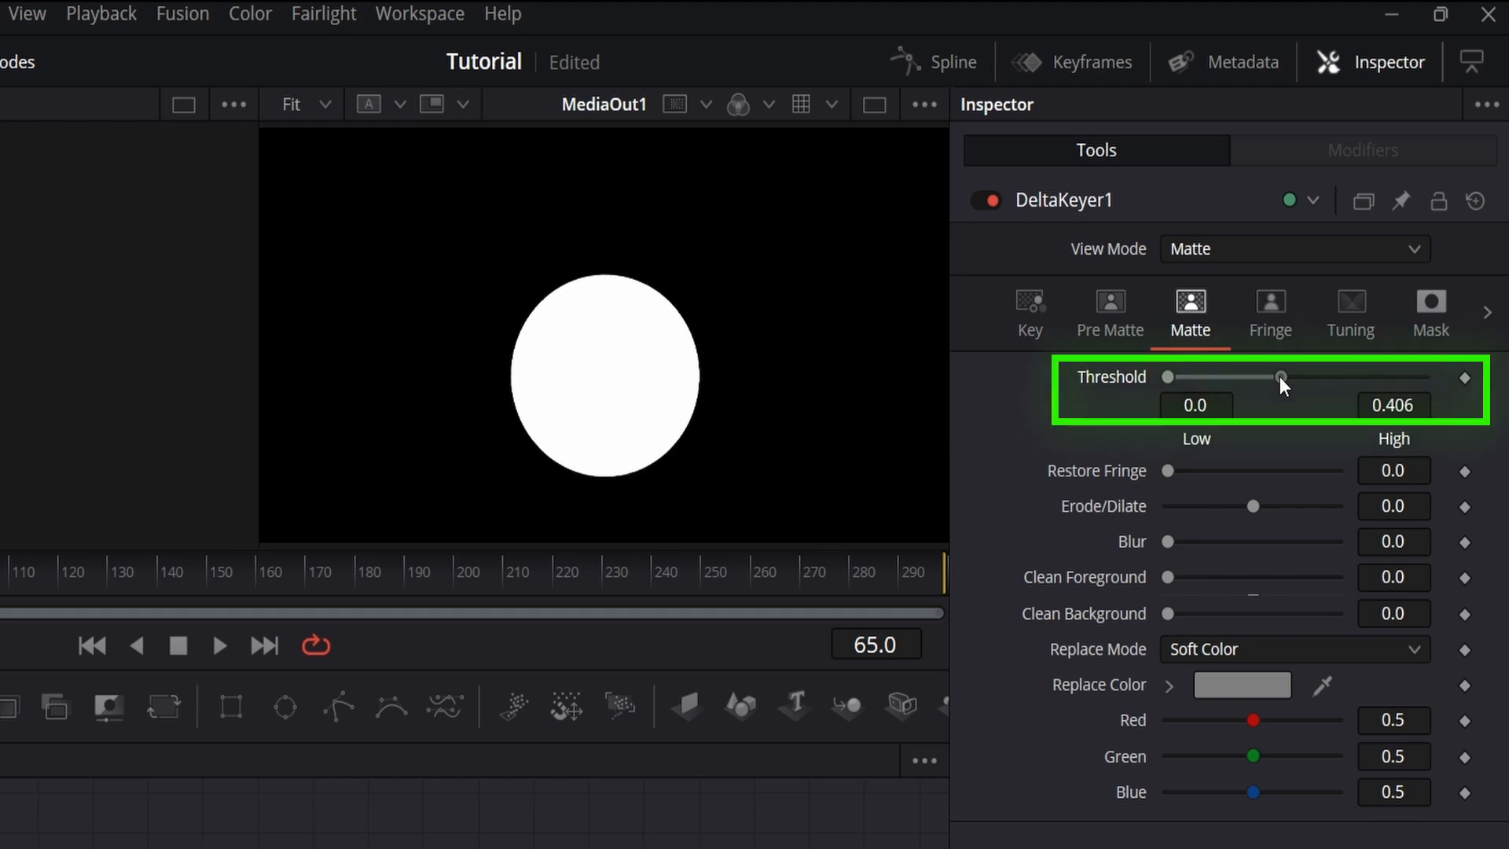
drag(1279, 376, 1271, 376)
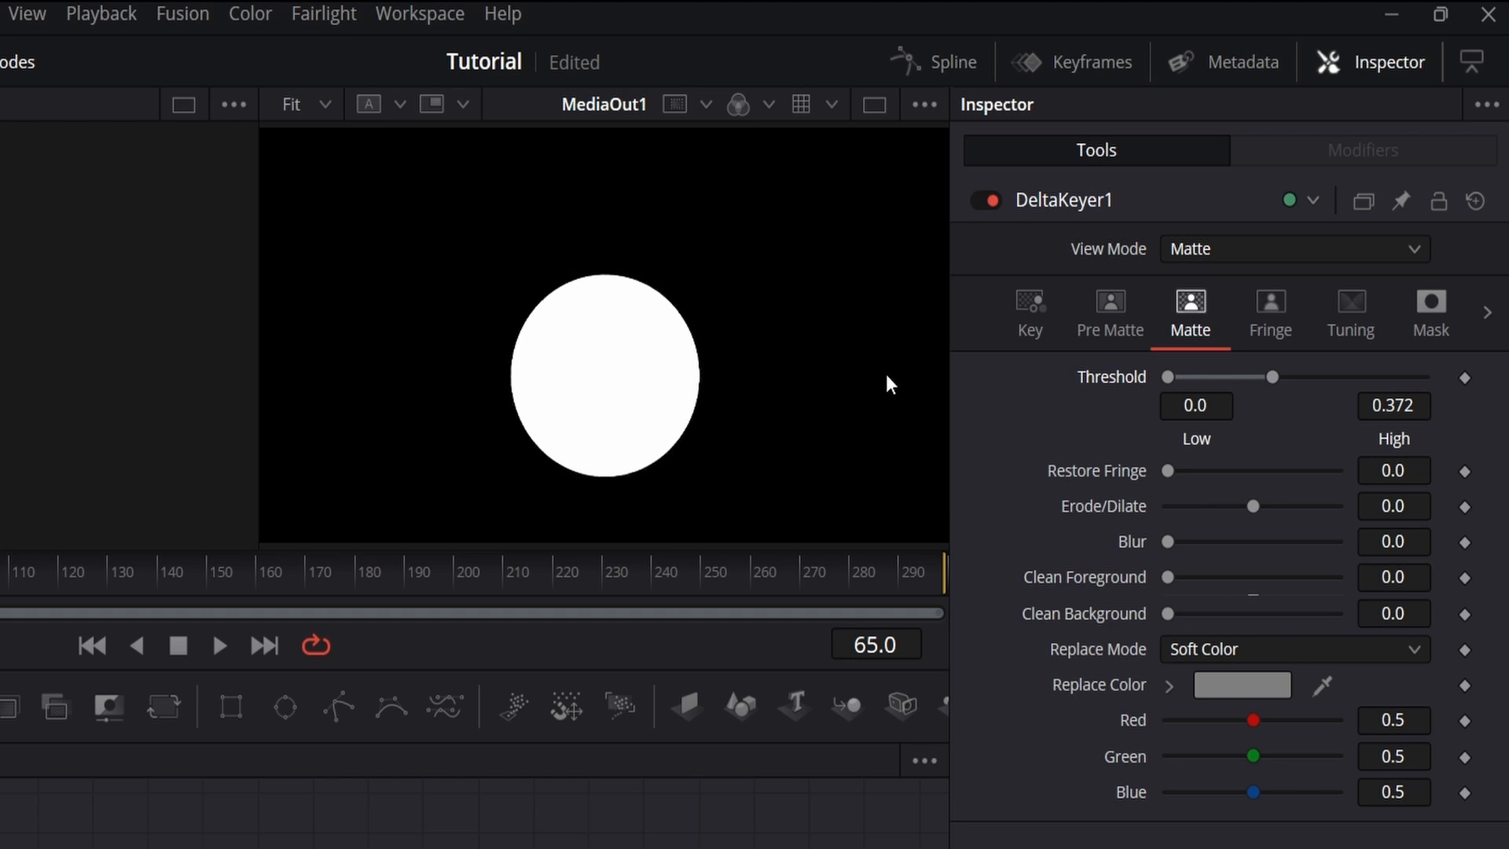
Step: Set the Delta Keyer's view mode back to Final Result, inspect the ball's lower edge up close and fit the frame in the viewer
click(1212, 252)
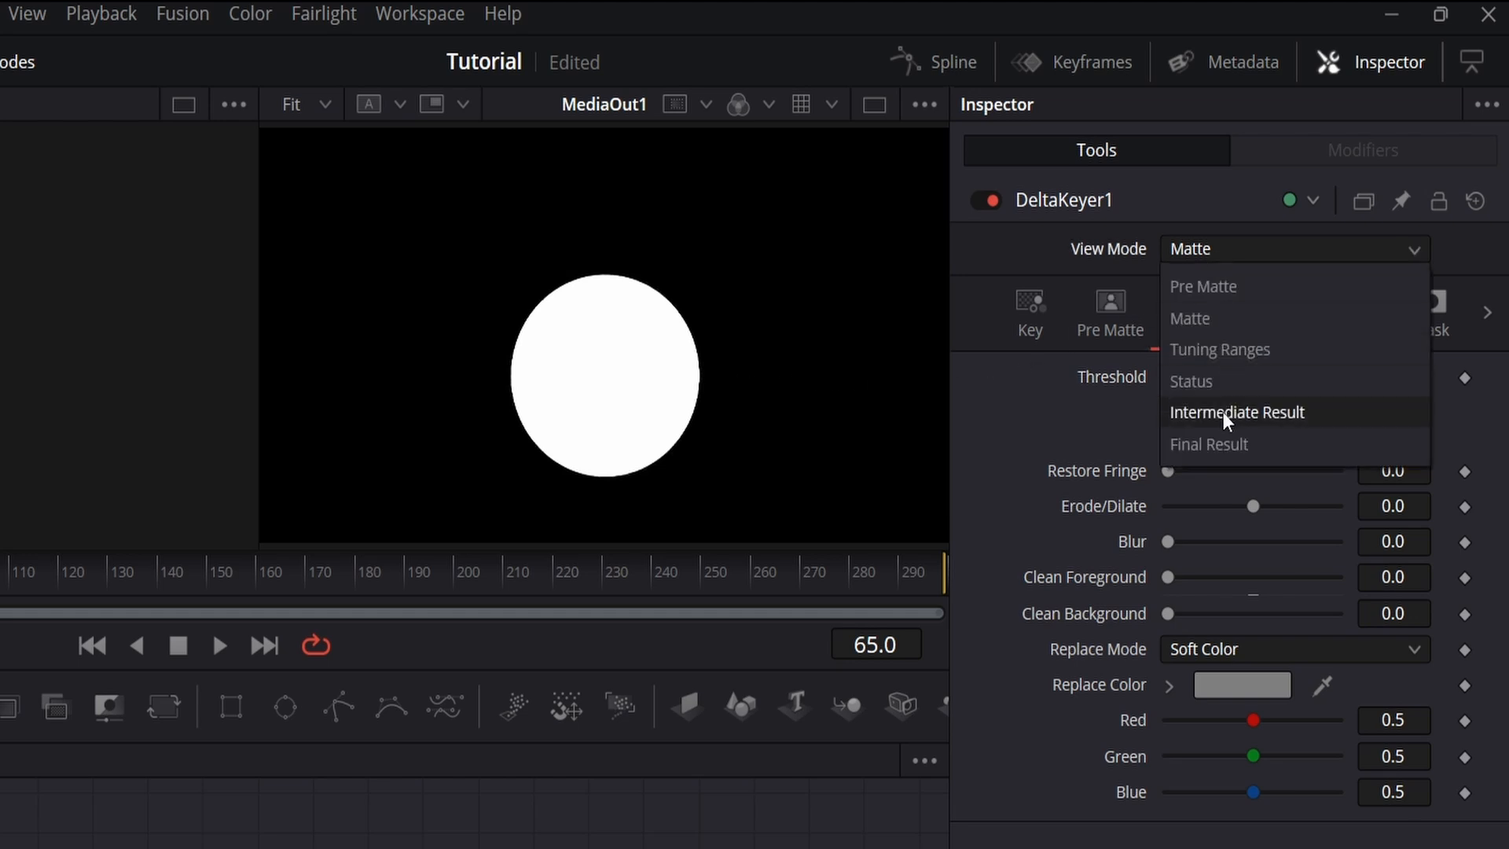
click(1223, 444)
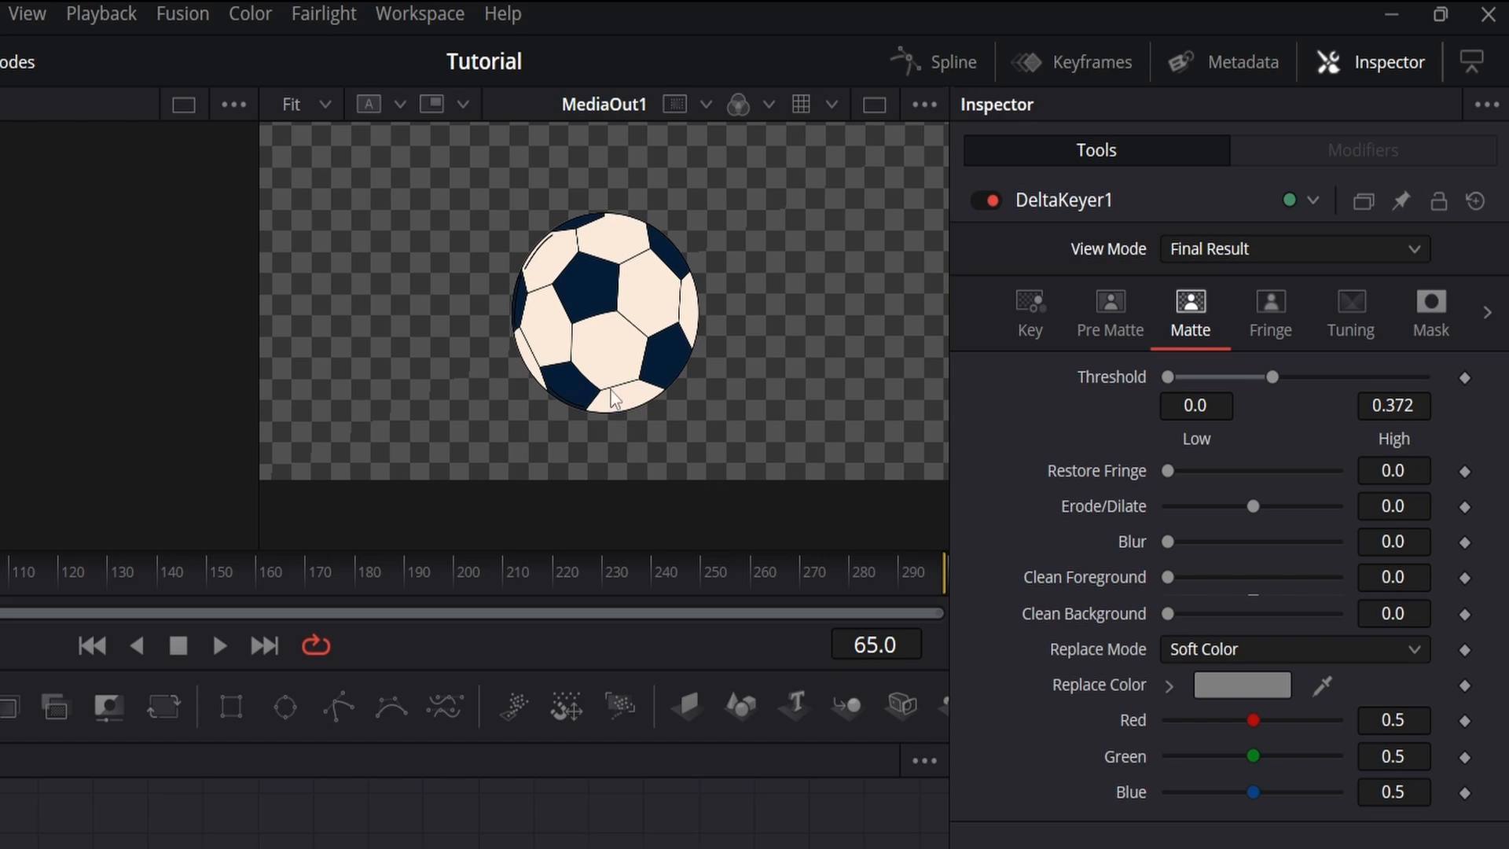
scroll(616, 399, up, 8)
scroll(616, 399, down, 4)
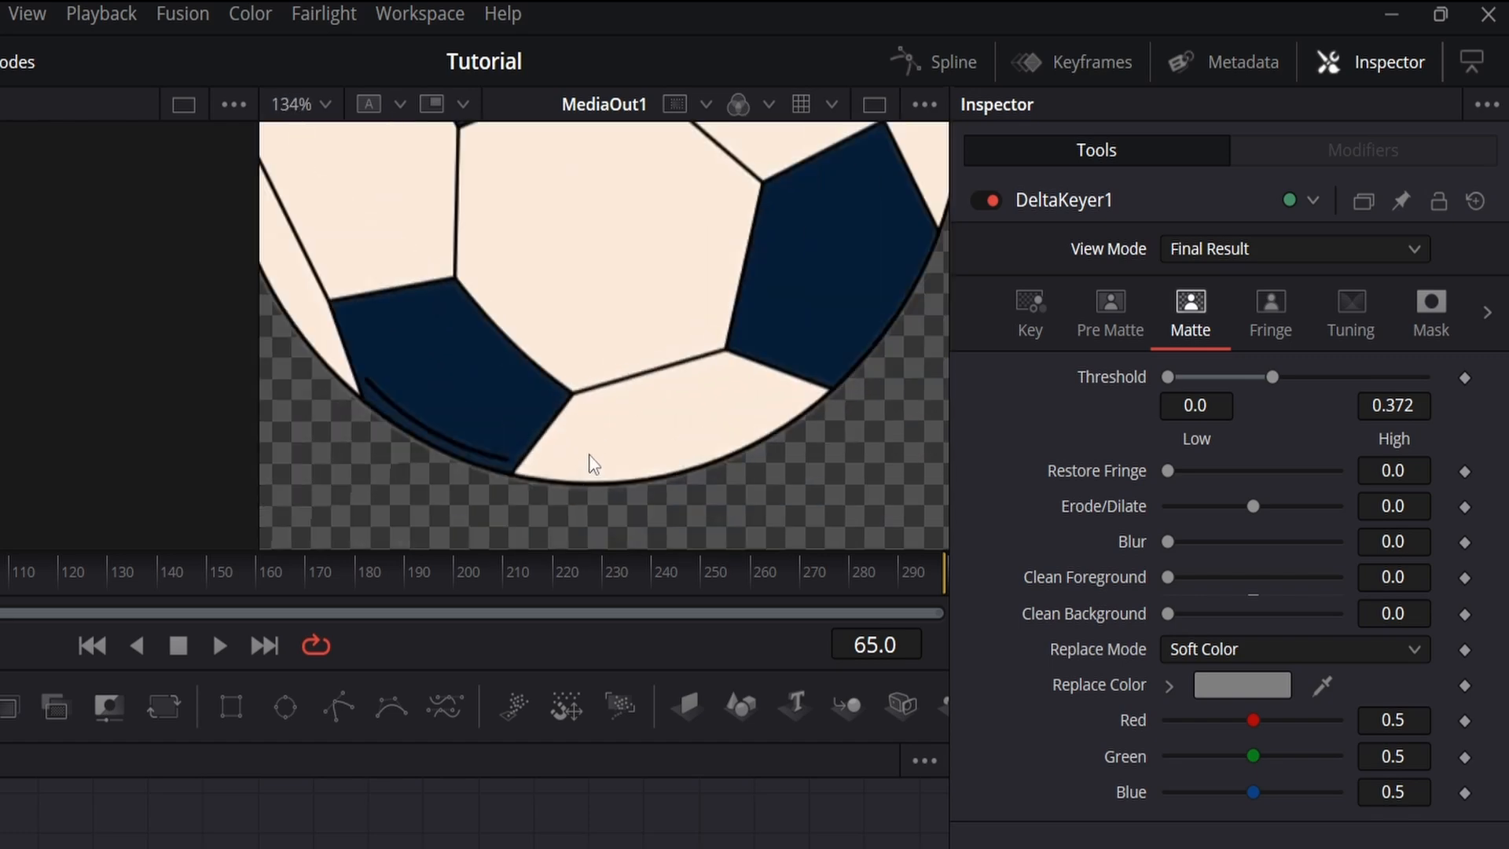
scroll(582, 469, up, 8)
scroll(587, 454, down, 2)
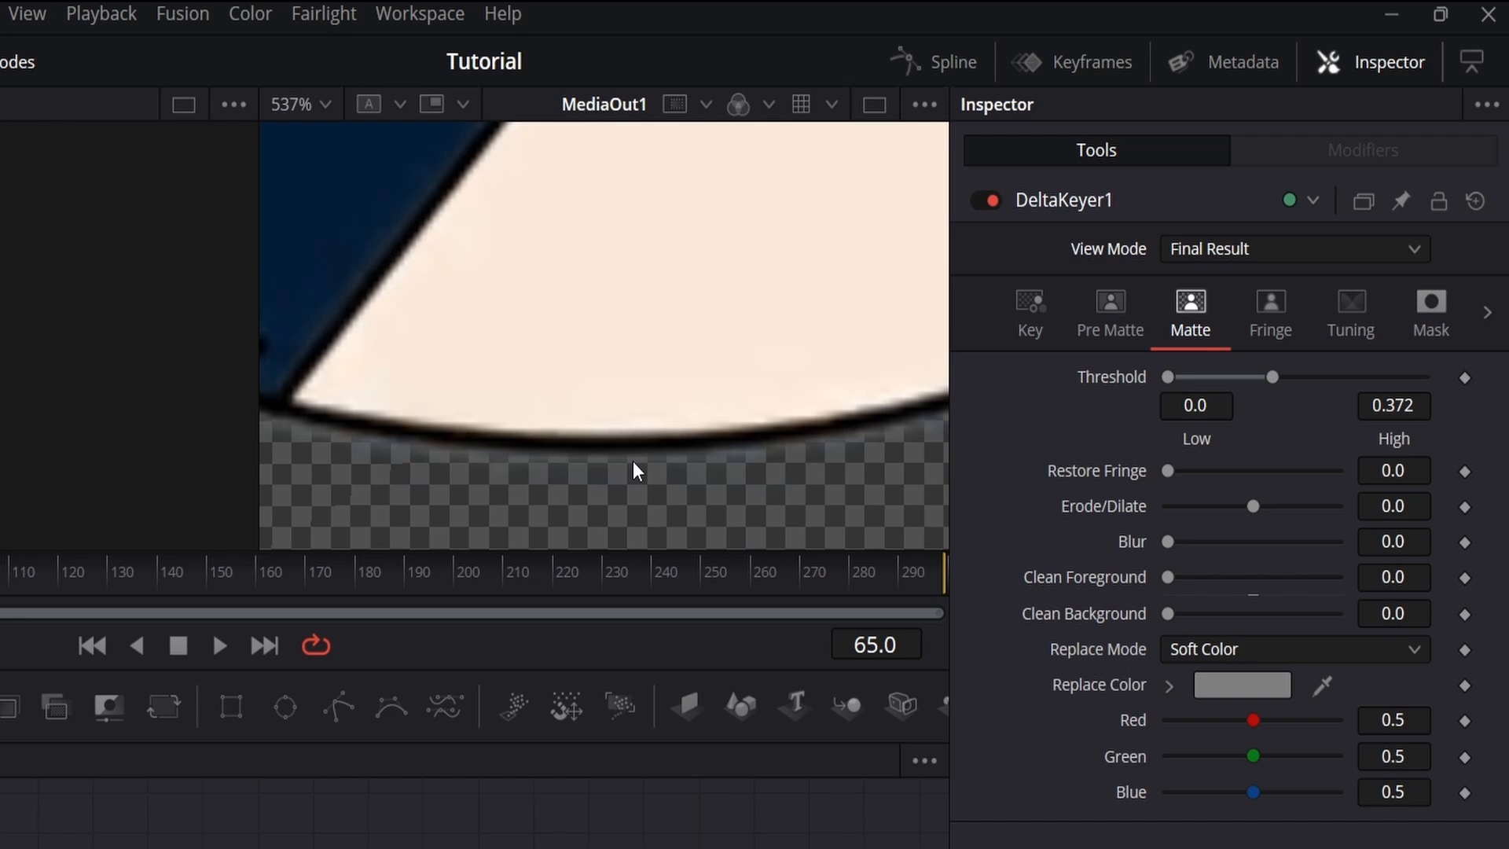
click(327, 107)
click(324, 135)
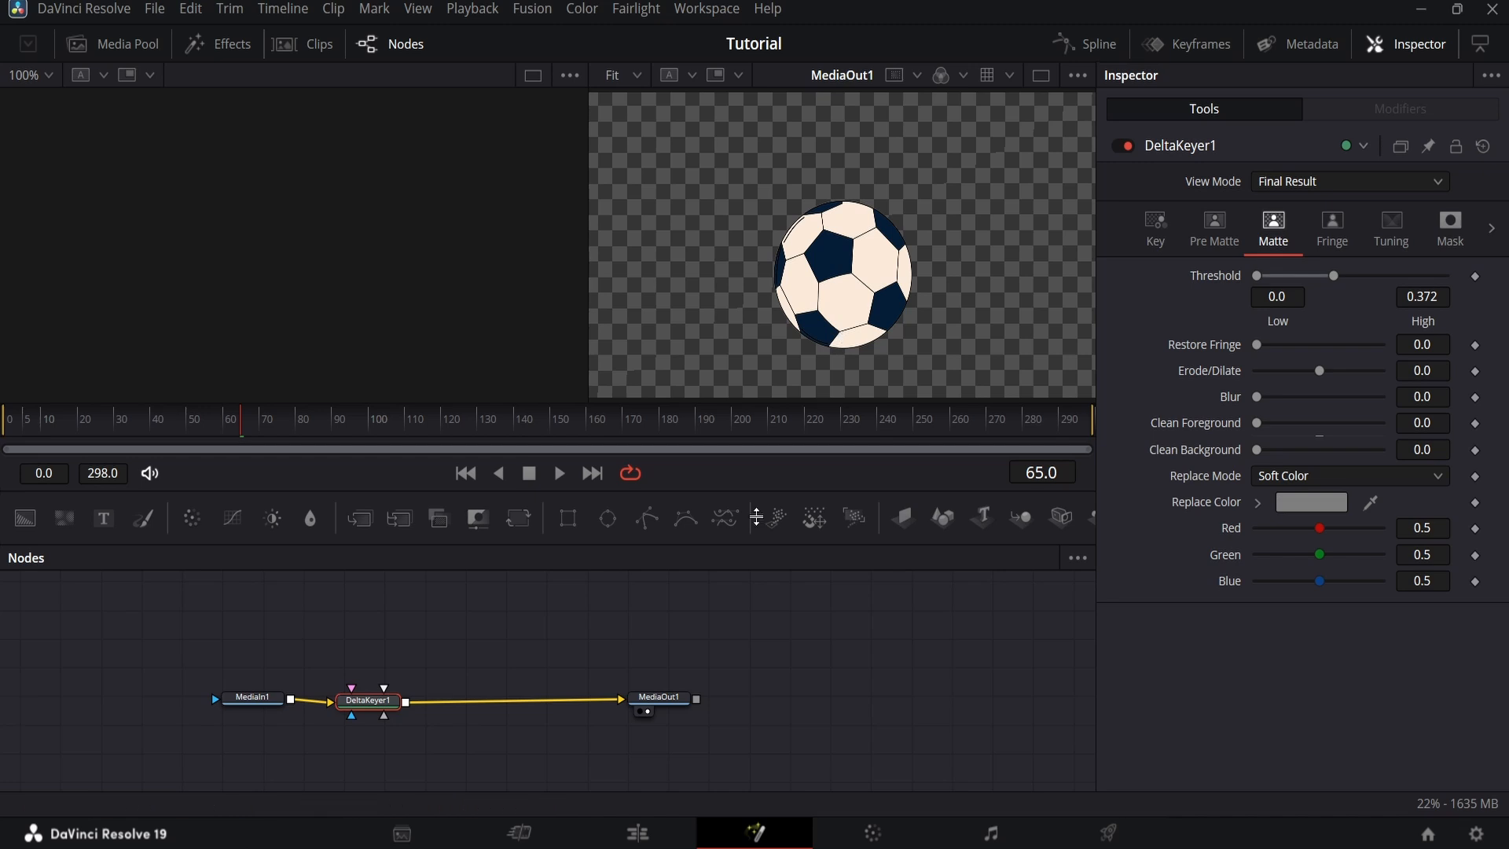
Step: On the Edit page, move the ball clip to Video 2 and place the lotus clip beneath it on Video 1 with matching starts
click(633, 835)
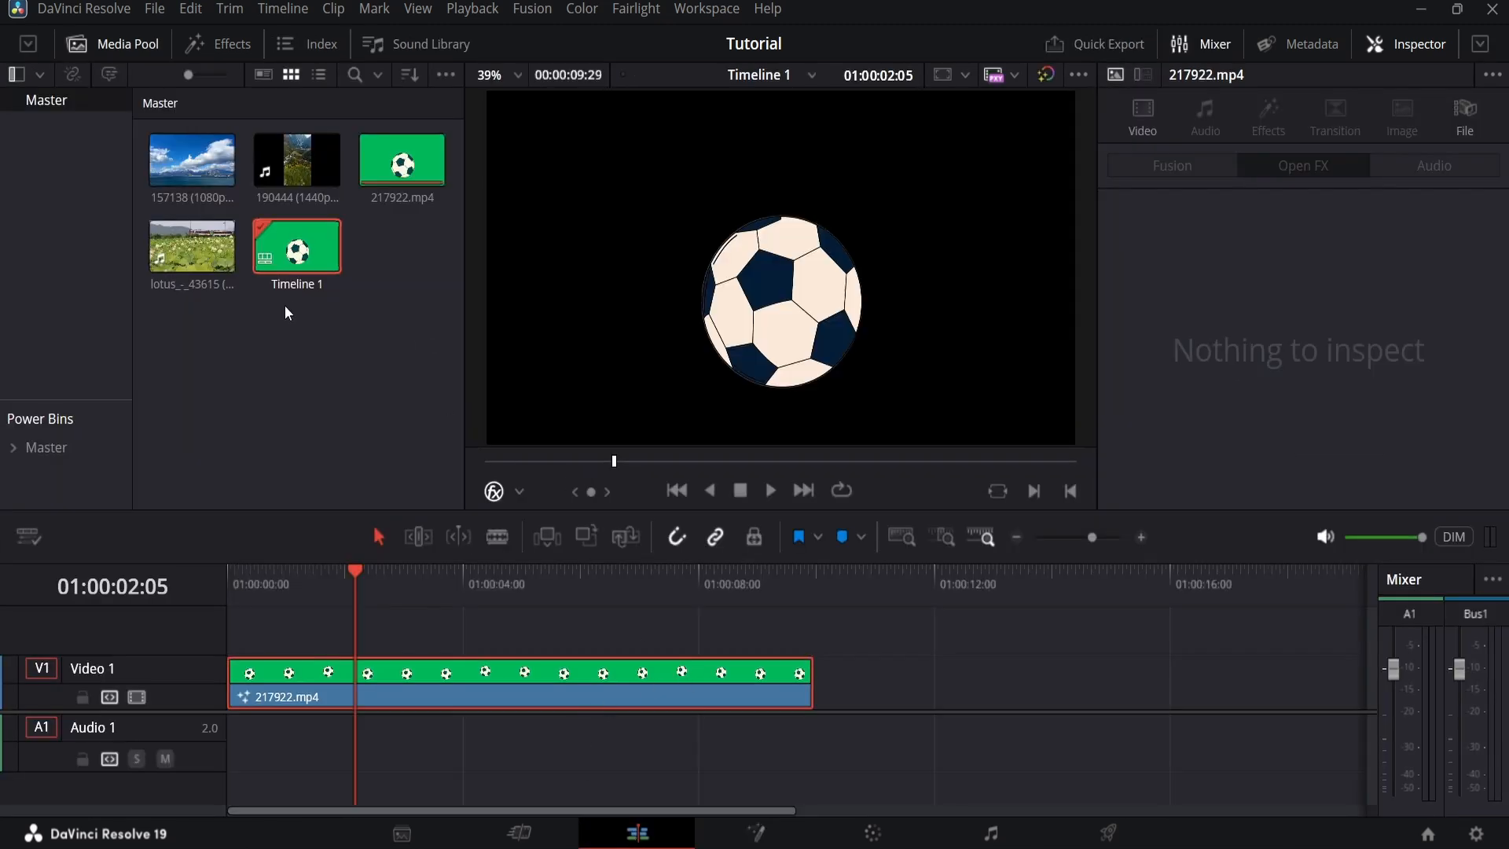
drag(192, 245, 930, 695)
drag(733, 699, 1087, 644)
scroll(1088, 645, right, 3)
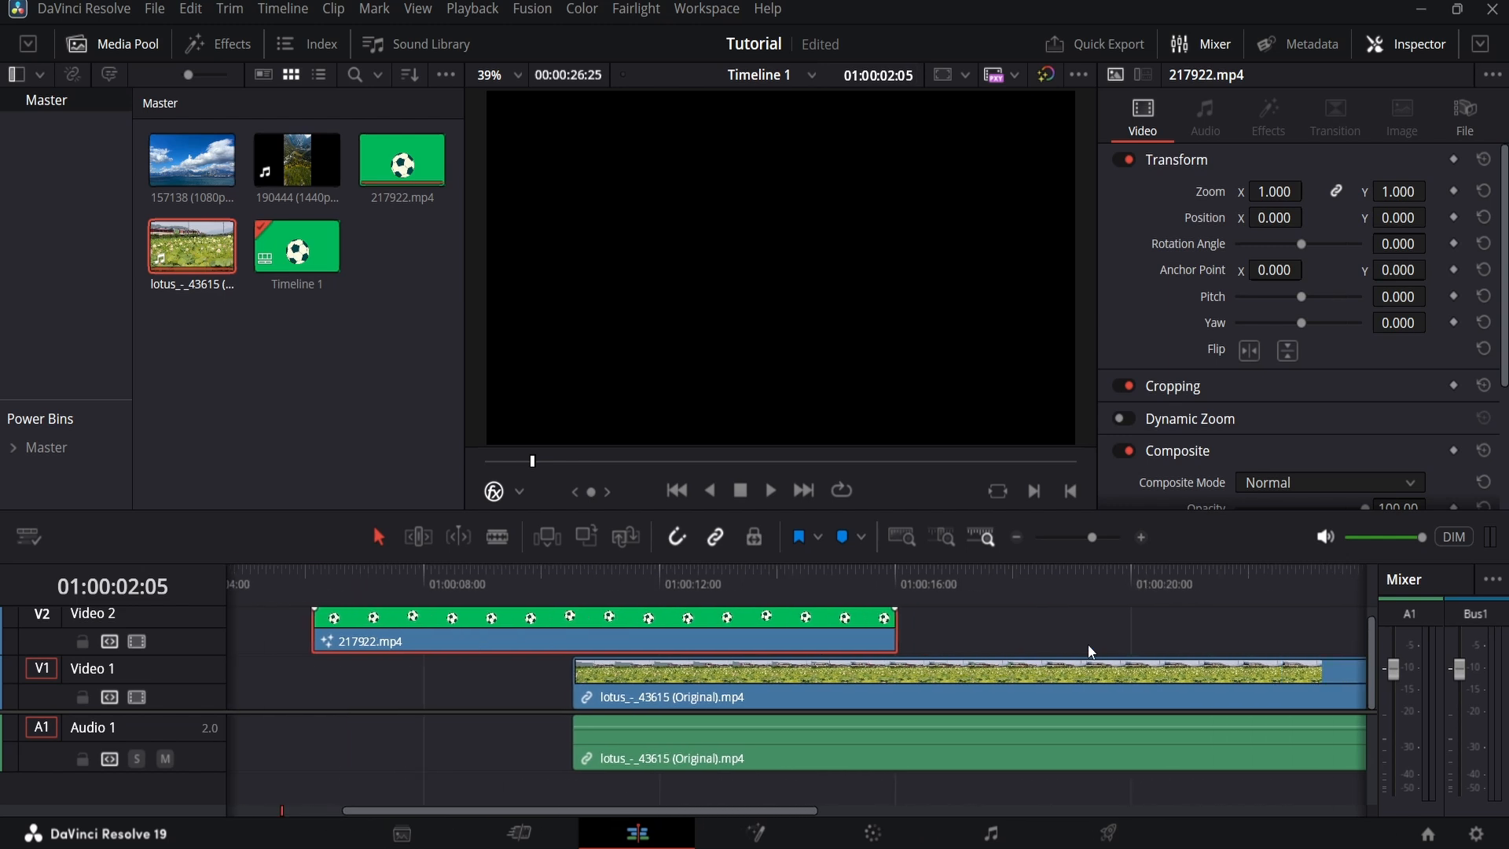
drag(821, 704, 637, 699)
Step: Play the composite from the start of the two clips to check the keyed ball over the lotus field, then stop playback
click(557, 591)
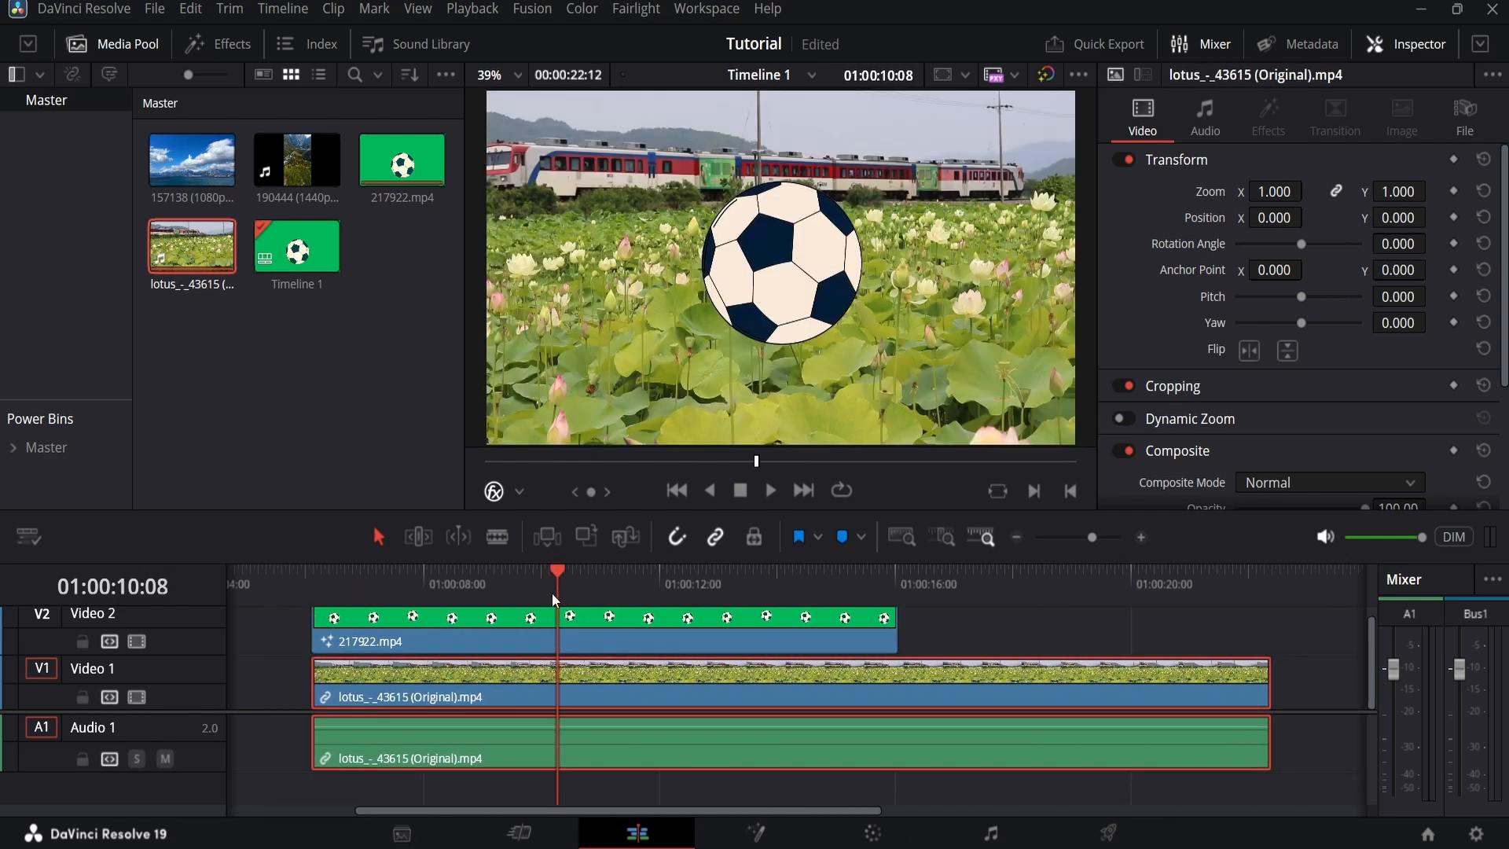
drag(552, 592, 312, 609)
key(space)
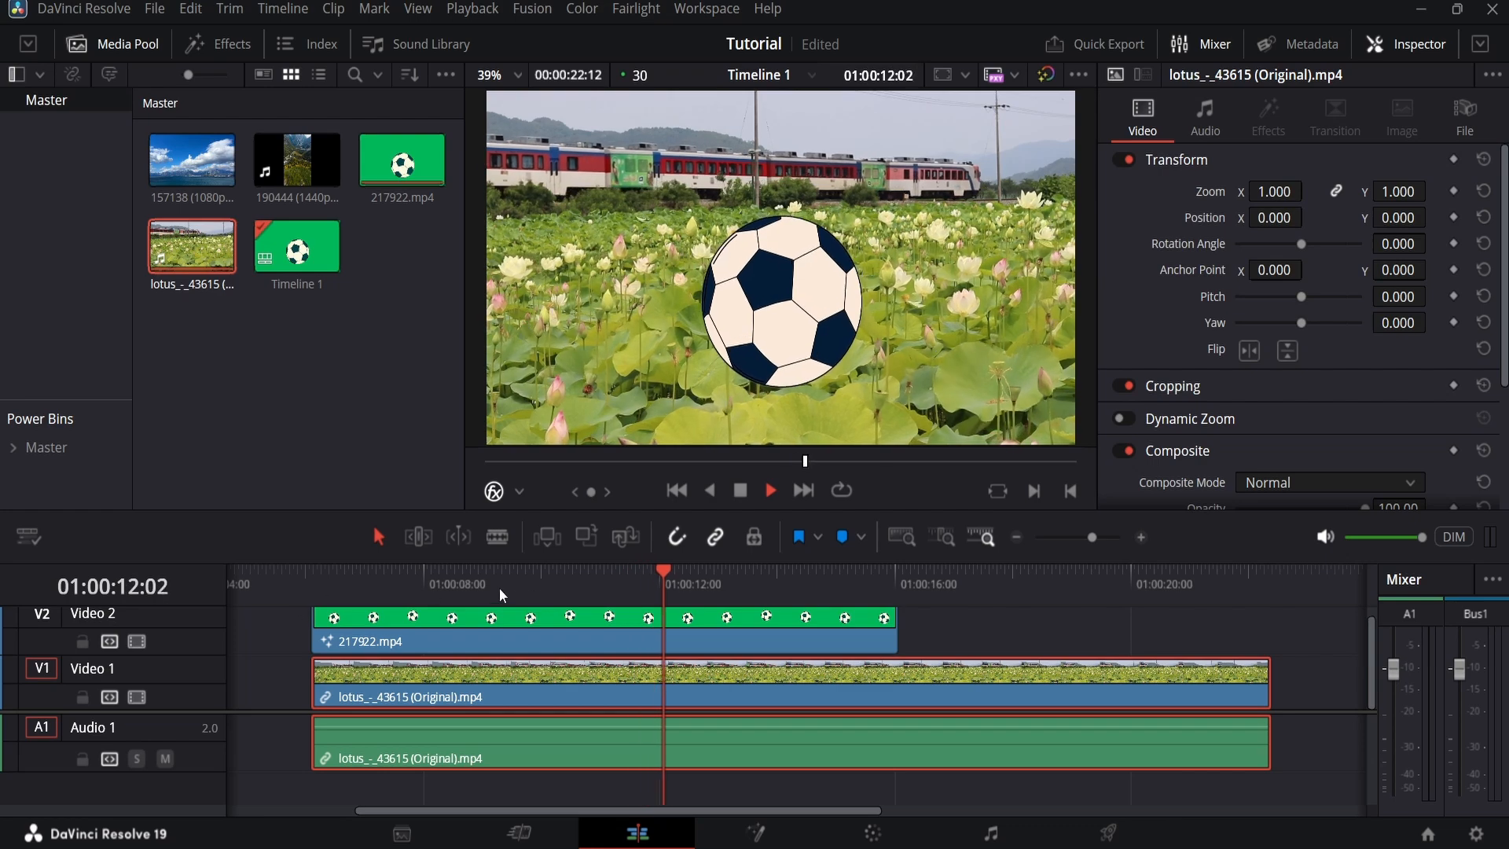
click(739, 490)
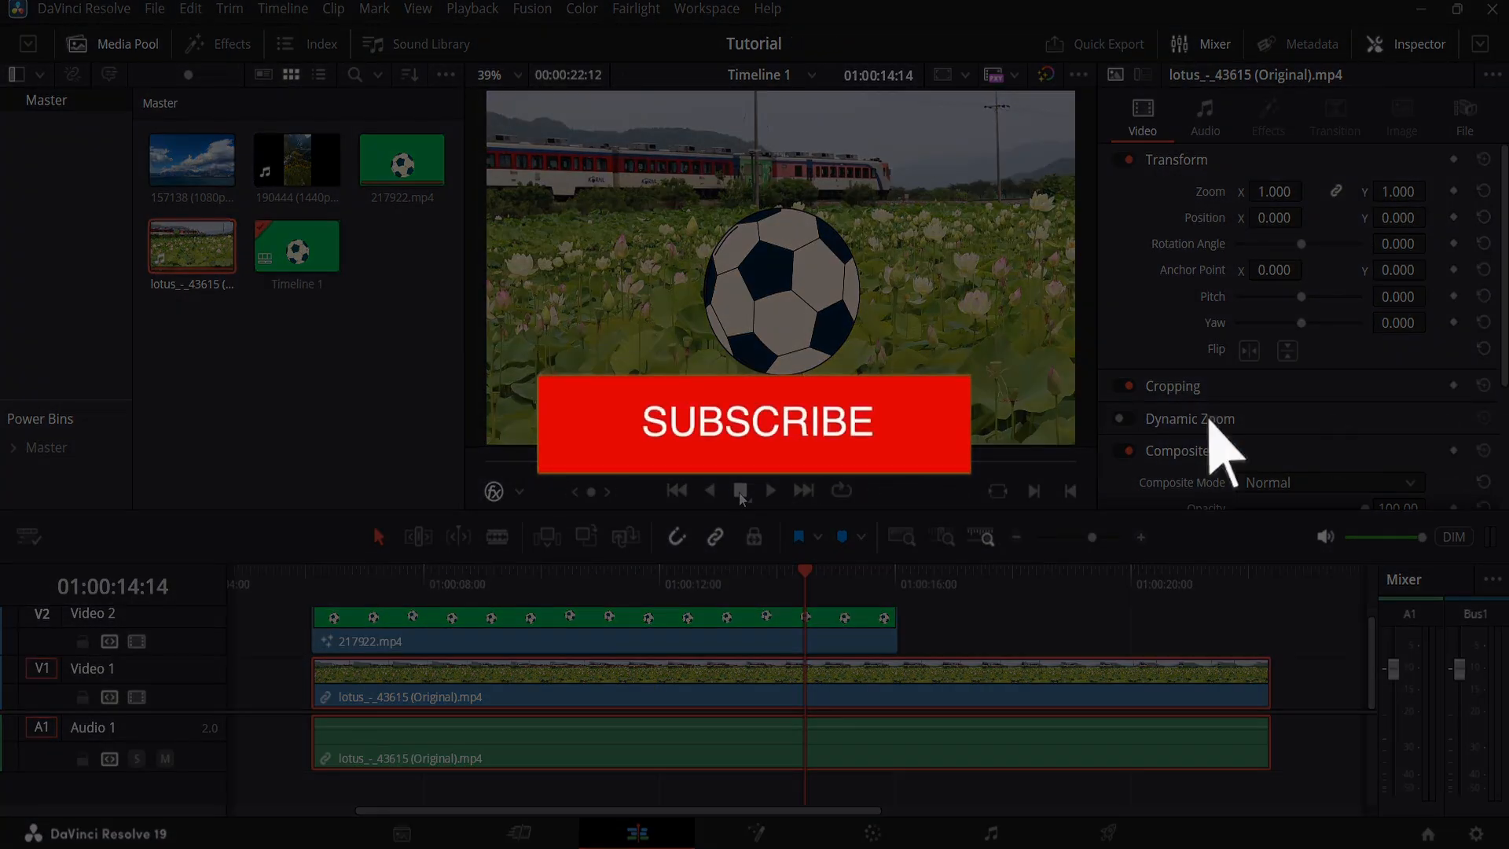